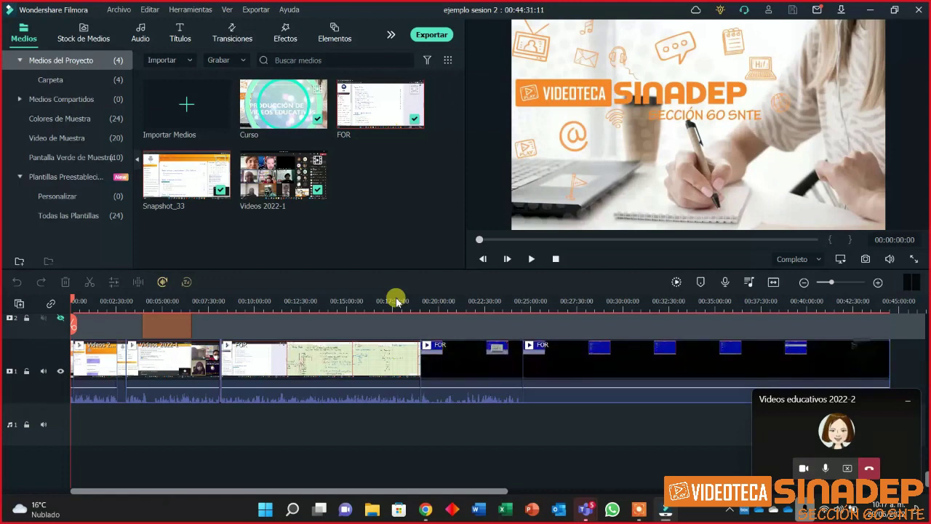
Delete the last FOR clip, which starts at about 00:24:37, from video track 1.
click(669, 371)
key(Delete)
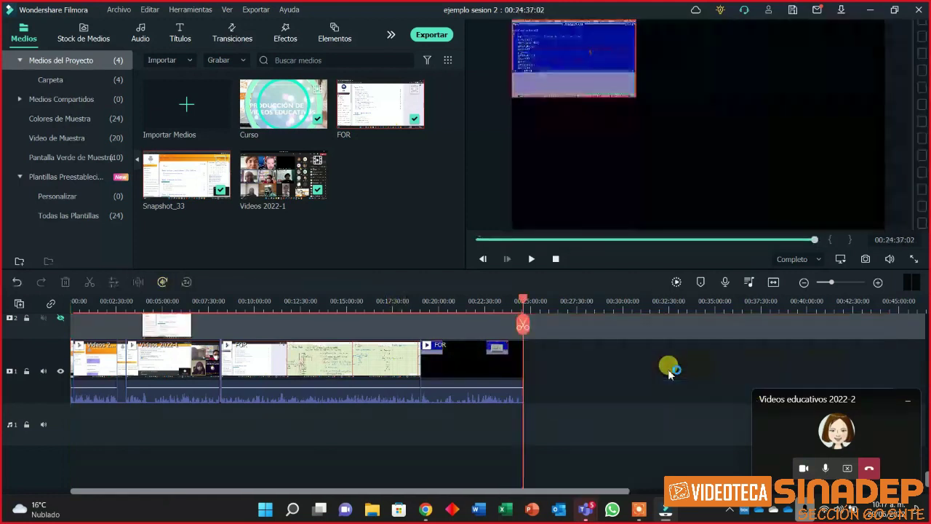
click(295, 243)
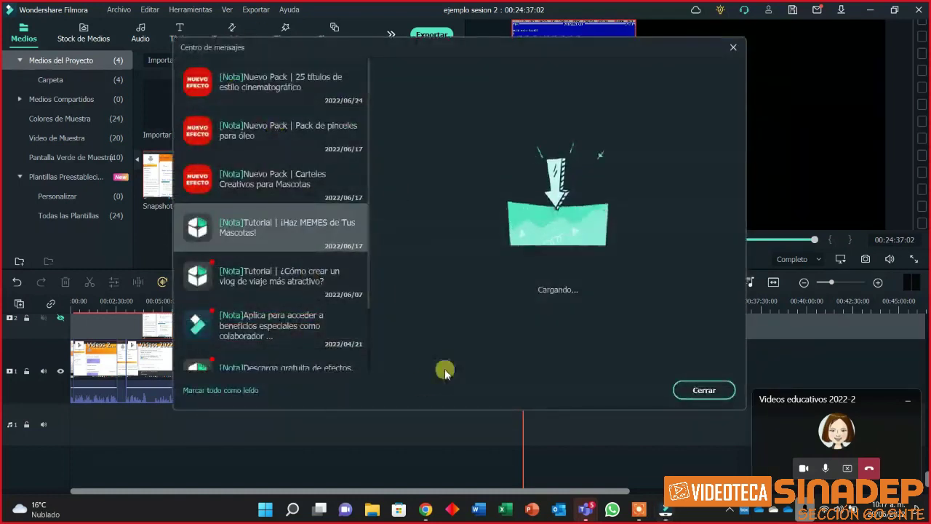
scroll(280, 259, down, 2)
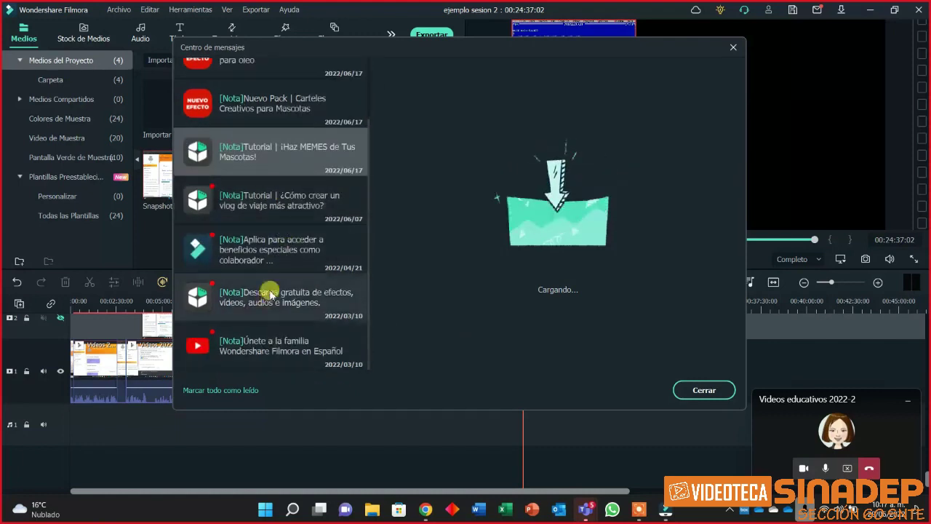
scroll(268, 240, up, 2)
scroll(262, 297, down, 2)
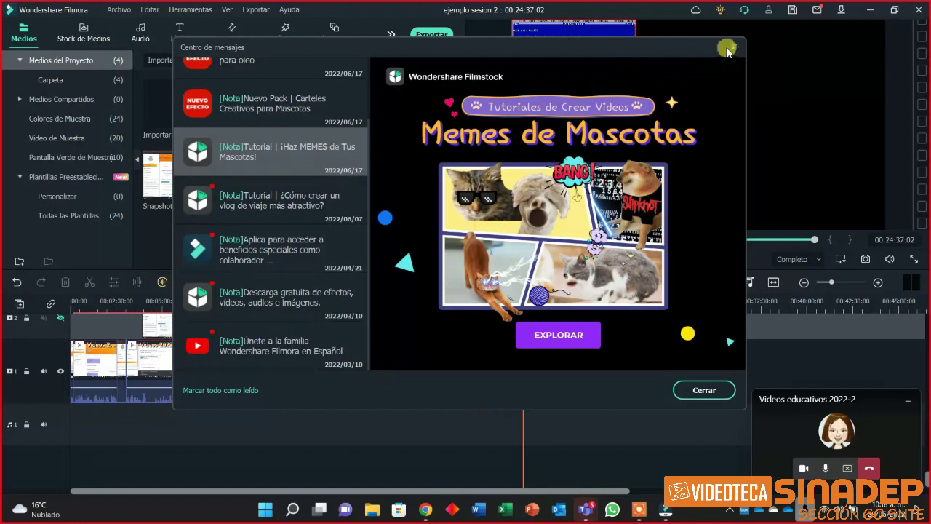
click(704, 391)
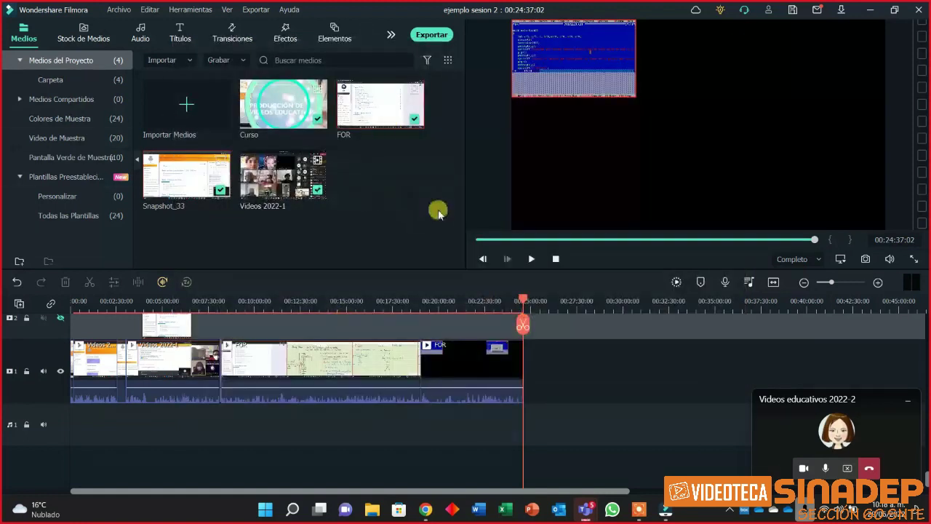
Return the playhead to the timeline start and check the Sesión 3 section of the course page in Chrome.
drag(523, 299, 66, 331)
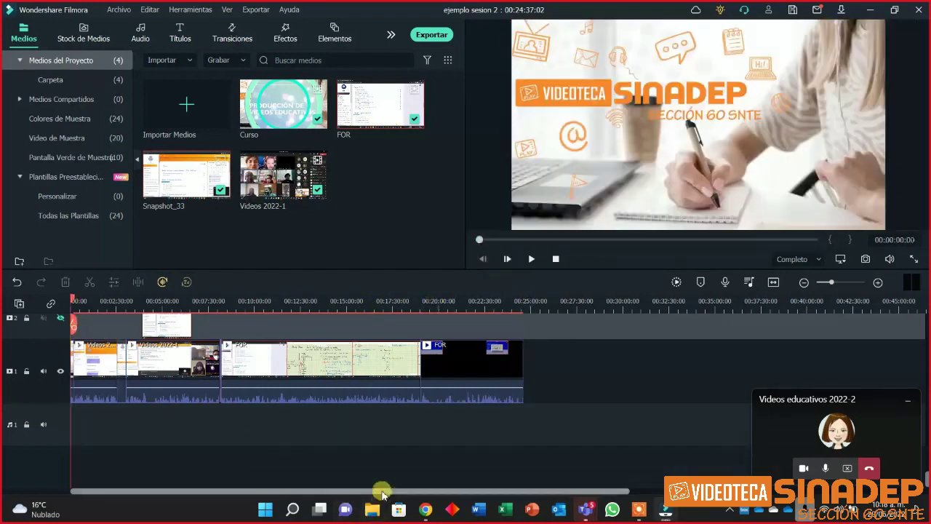
key(alt+Tab)
key(alt+Tab)
key(alt+Tab)
key(alt+Tab)
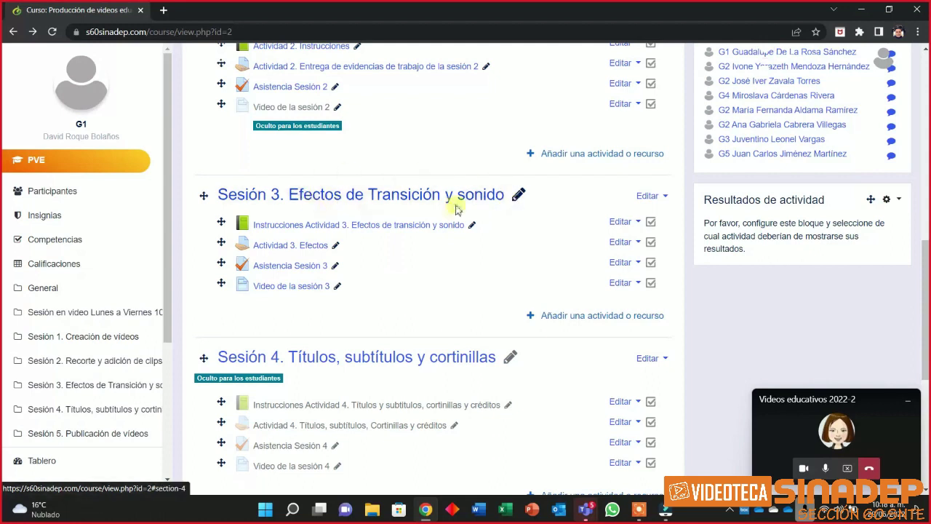
click(860, 9)
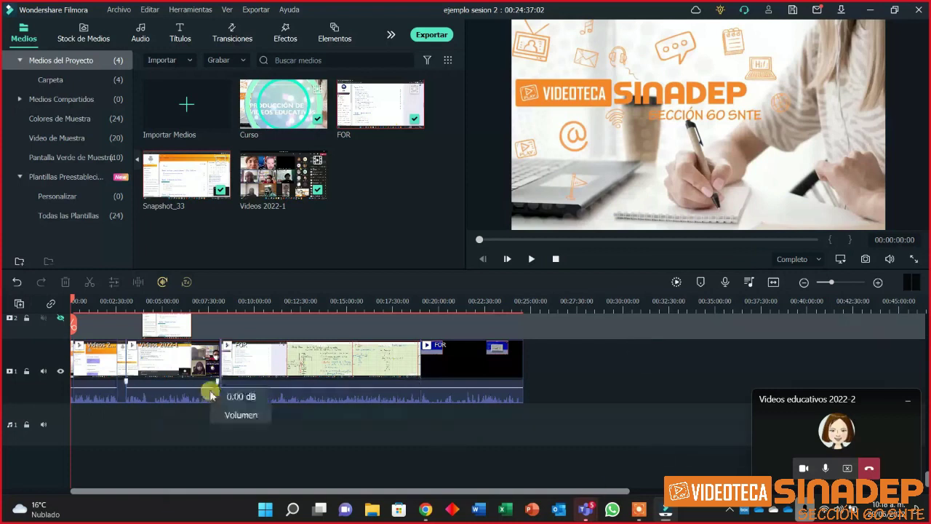
Play the timeline from just before the cut between the two FOR clips on video track 1.
scroll(190, 393, up, 1)
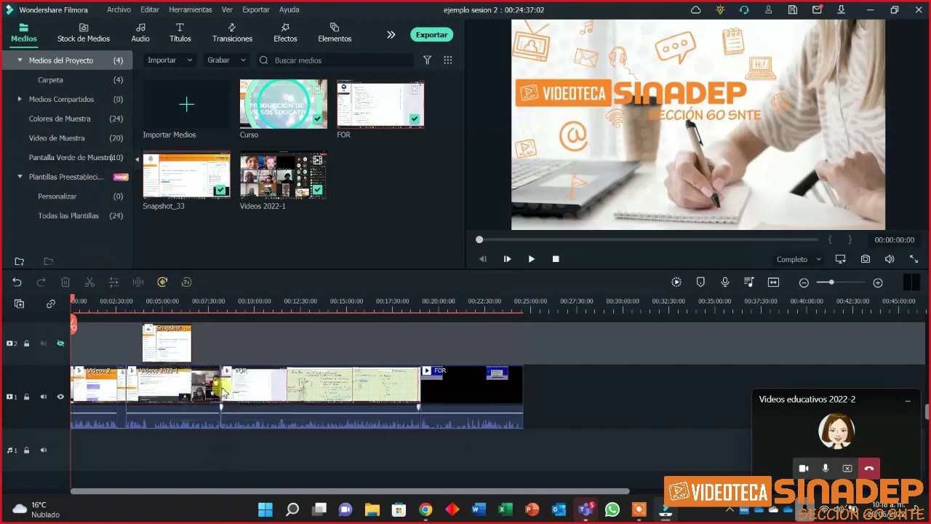
click(423, 389)
click(415, 393)
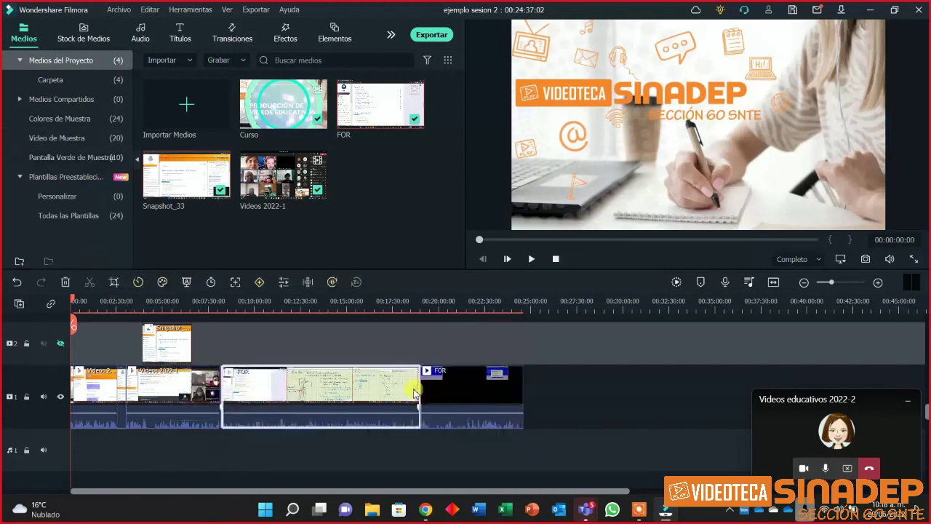
drag(69, 302, 416, 344)
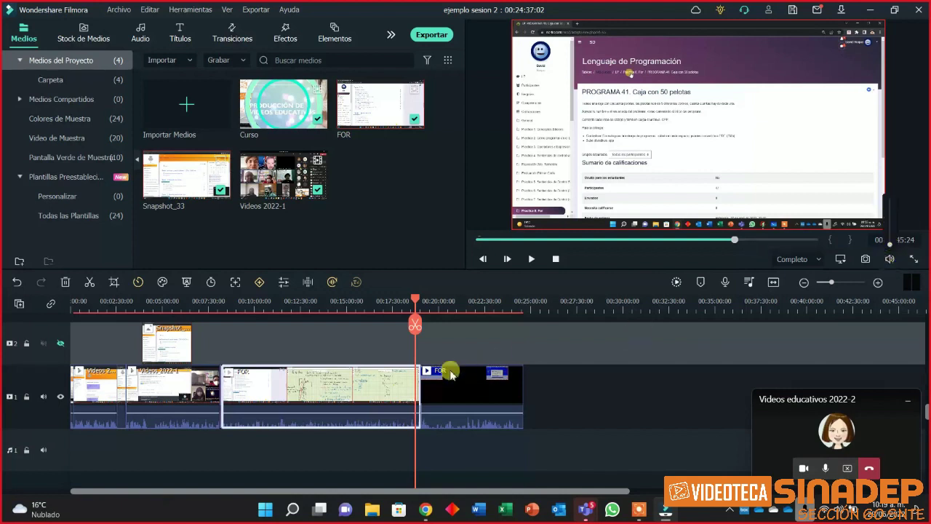
click(530, 258)
click(418, 304)
mouse_move(416, 304)
mouse_down()
mouse_move(430, 305)
mouse_move(405, 311)
mouse_move(426, 313)
mouse_move(415, 309)
mouse_up()
key(space)
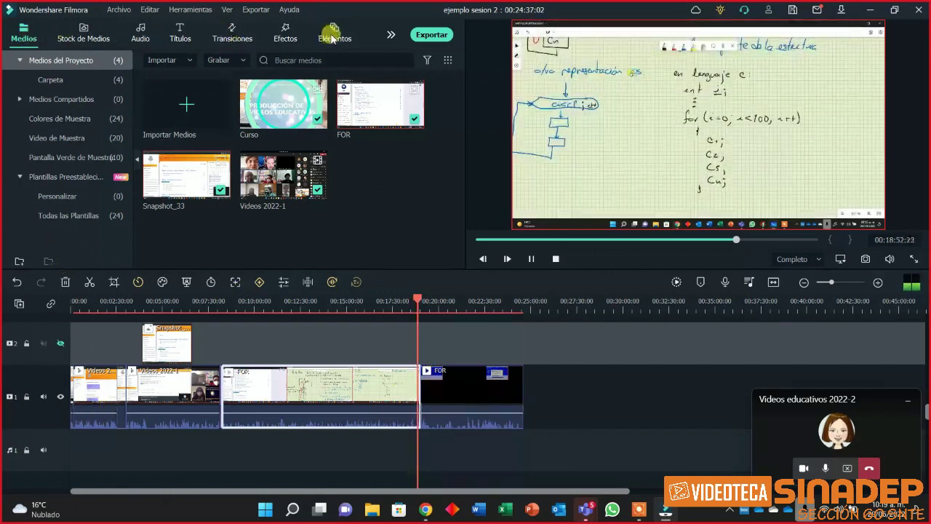
Browse the transition library, looking through the Filmstock, Básico and 3D categories.
click(229, 40)
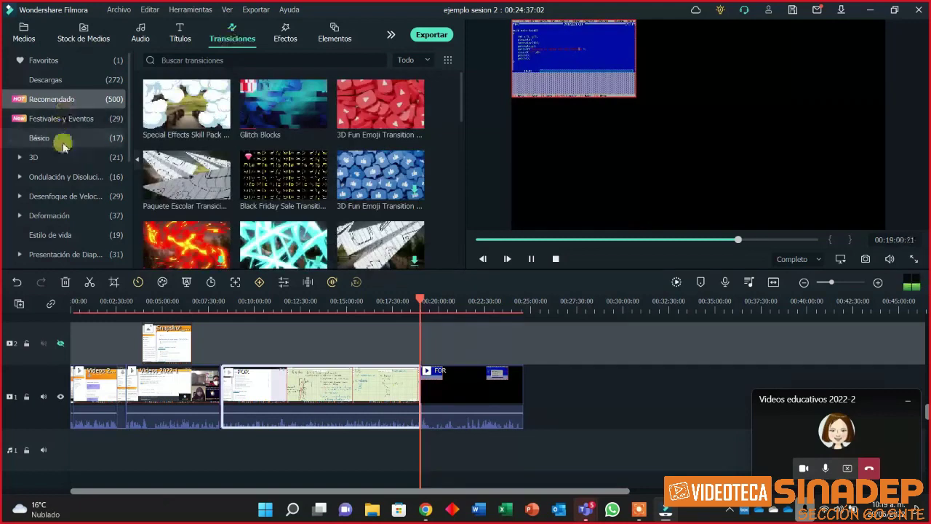
scroll(63, 181, down, 5)
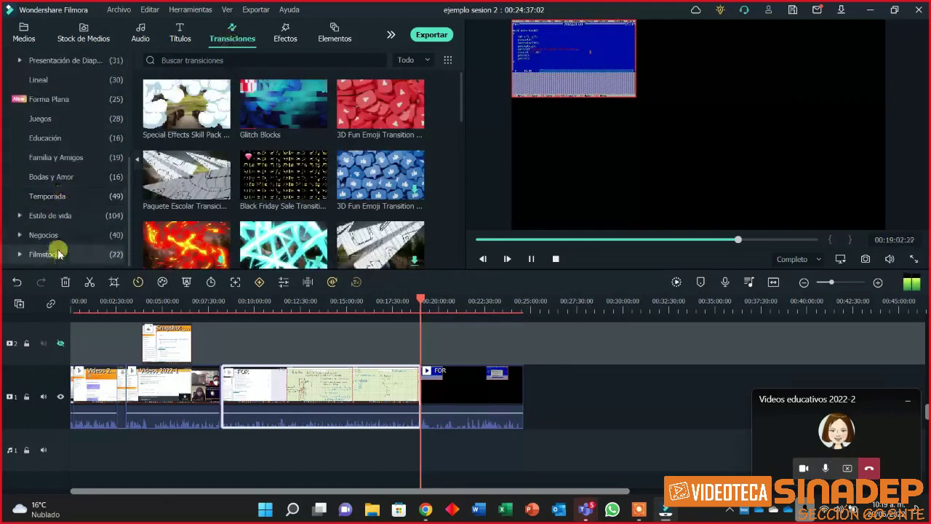
click(18, 256)
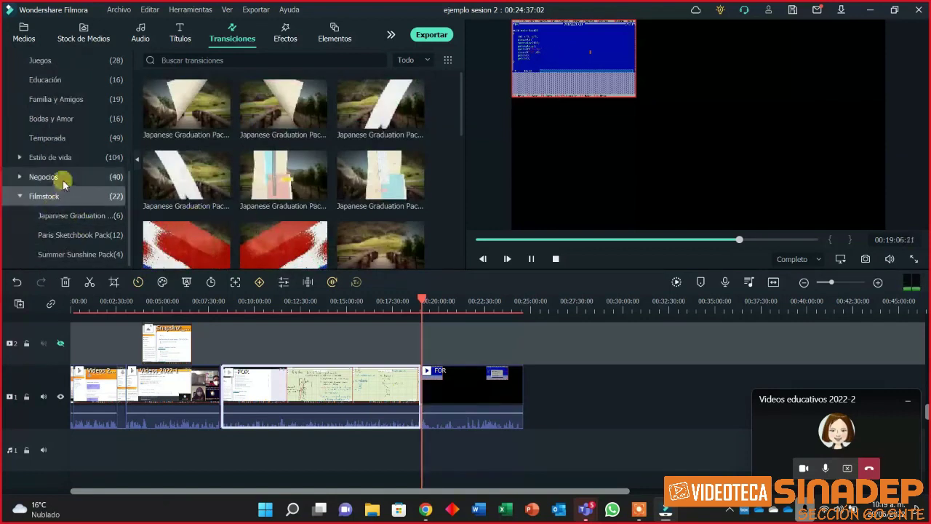
scroll(63, 198, up, 6)
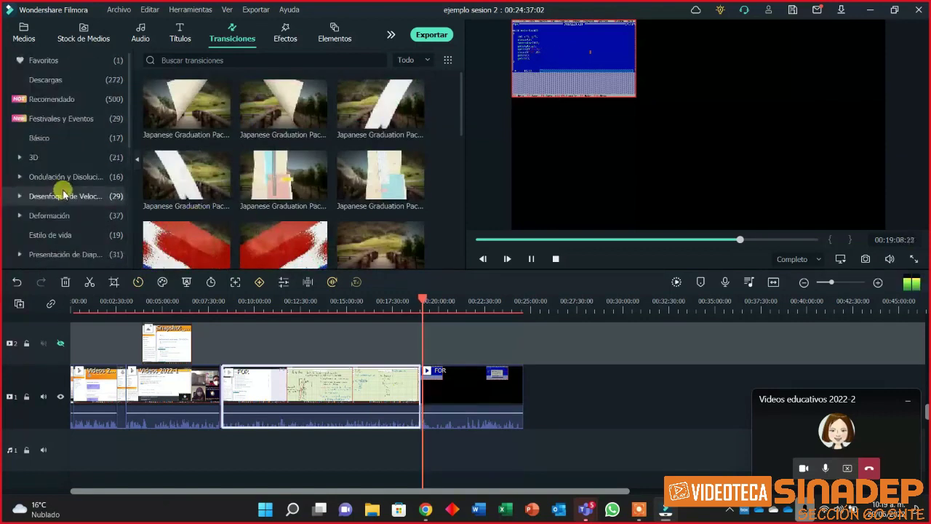
click(38, 138)
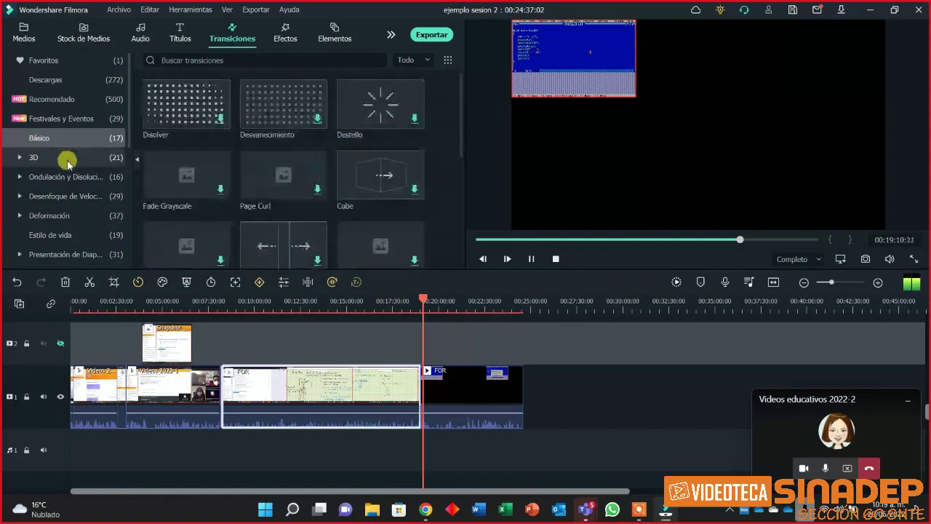
click(65, 157)
click(20, 157)
scroll(77, 181, down, 3)
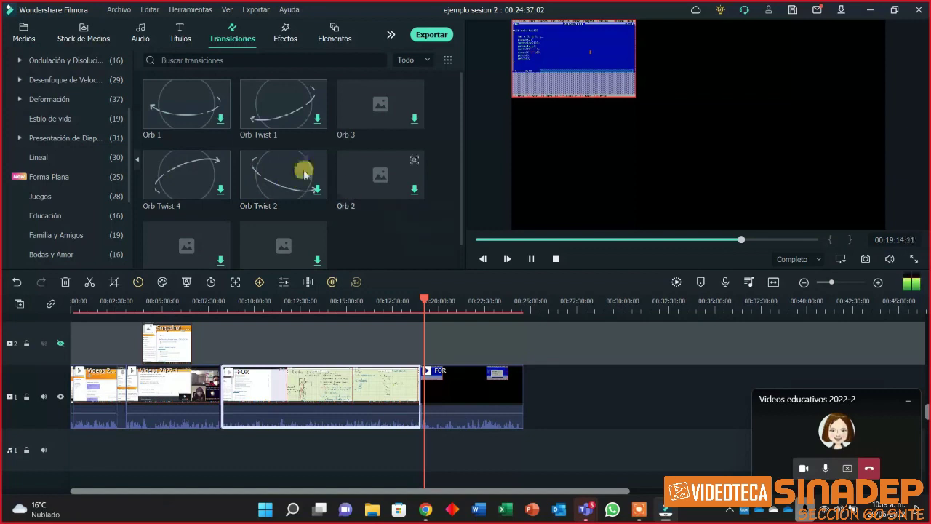
Download the Orb Twist 1 transition from the 3D category and preview it.
mouse_move(277, 118)
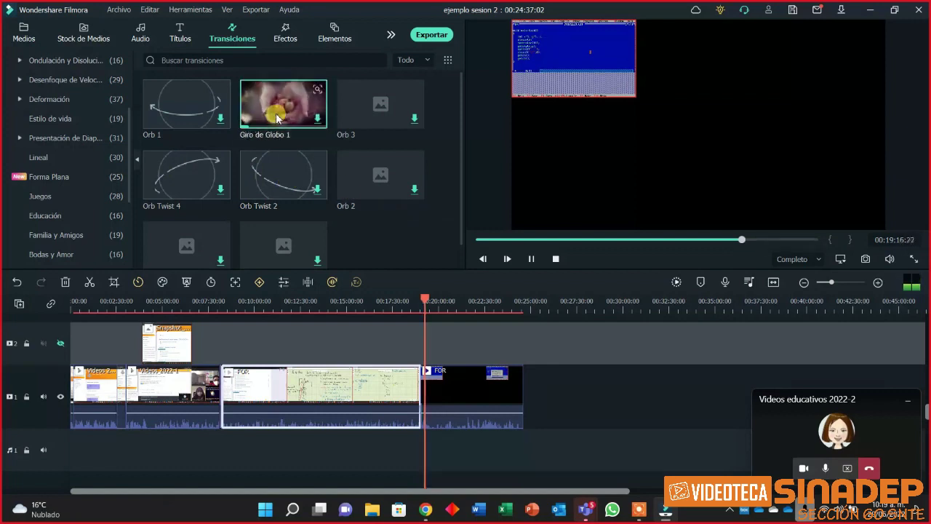
click(316, 119)
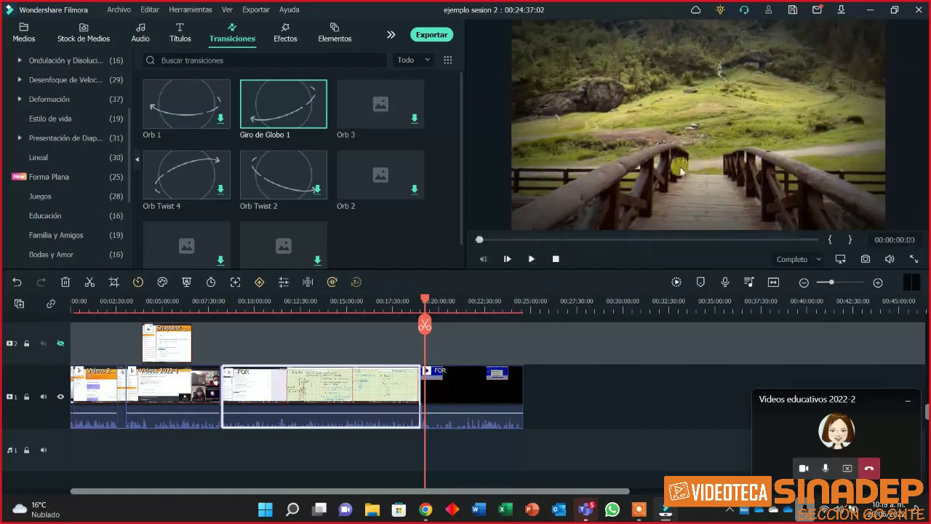
click(274, 111)
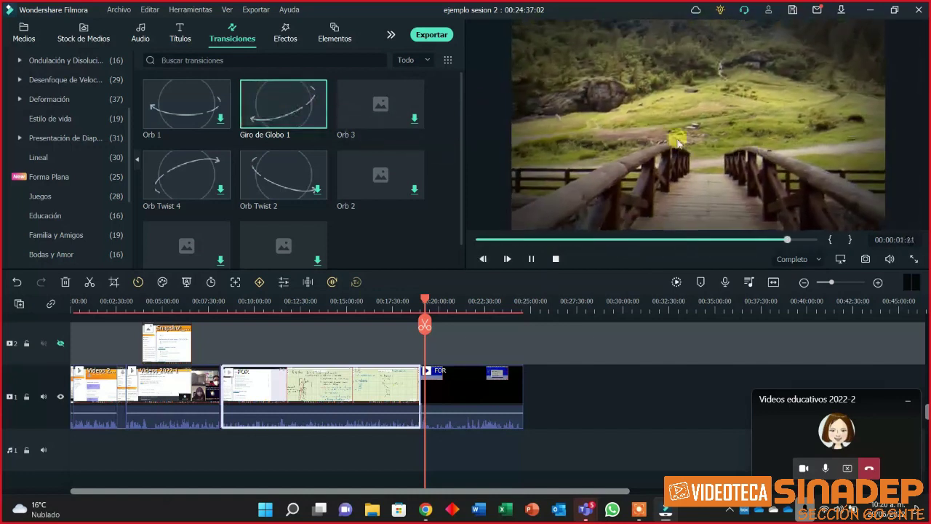
mouse_move(283, 117)
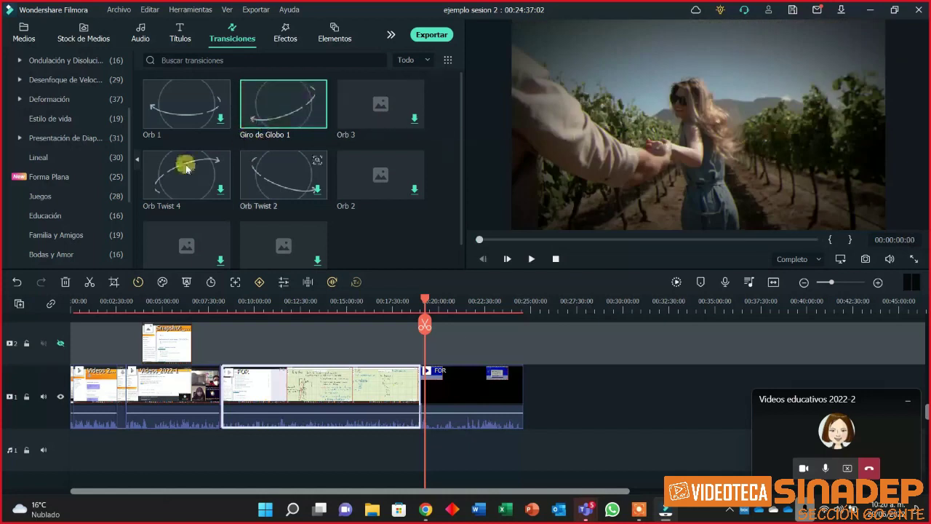
Examine the Educación transitions, including the Education_Blackboard and first Education_Tutorial ones.
scroll(44, 196, down, 3)
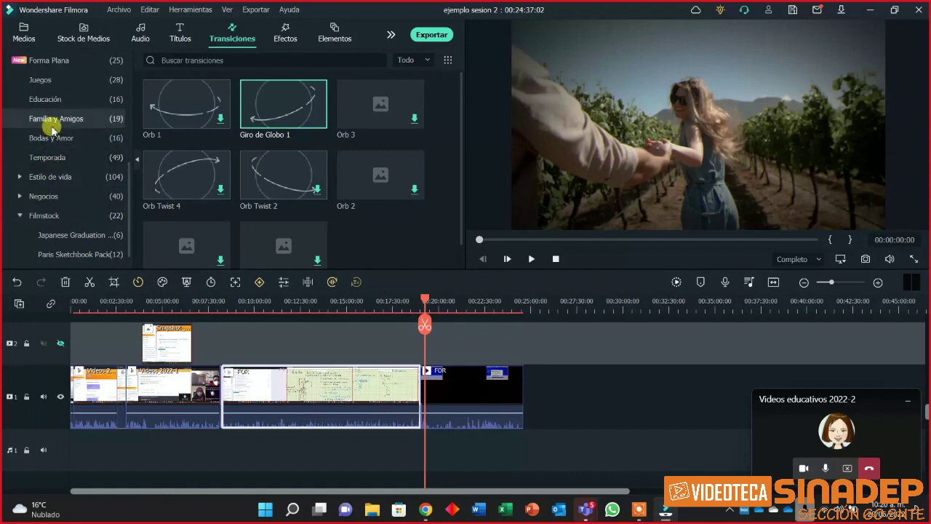
click(61, 100)
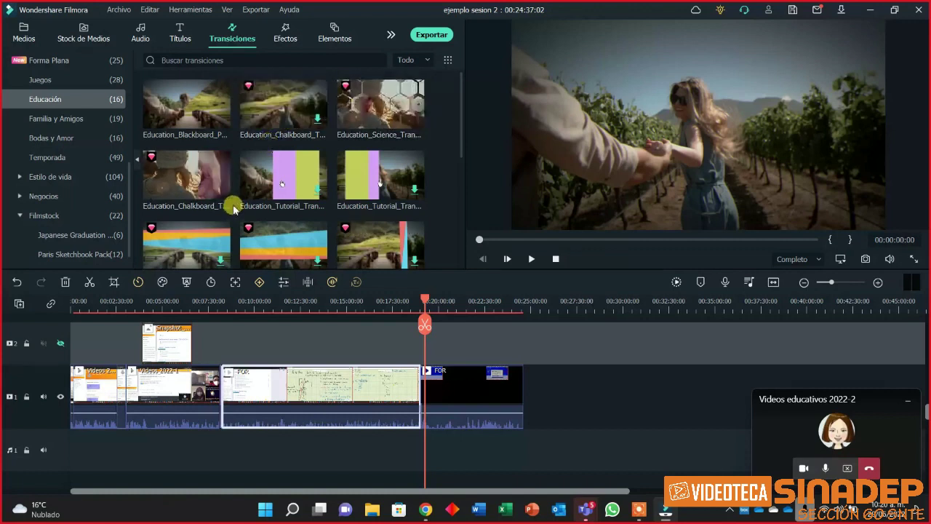
click(176, 105)
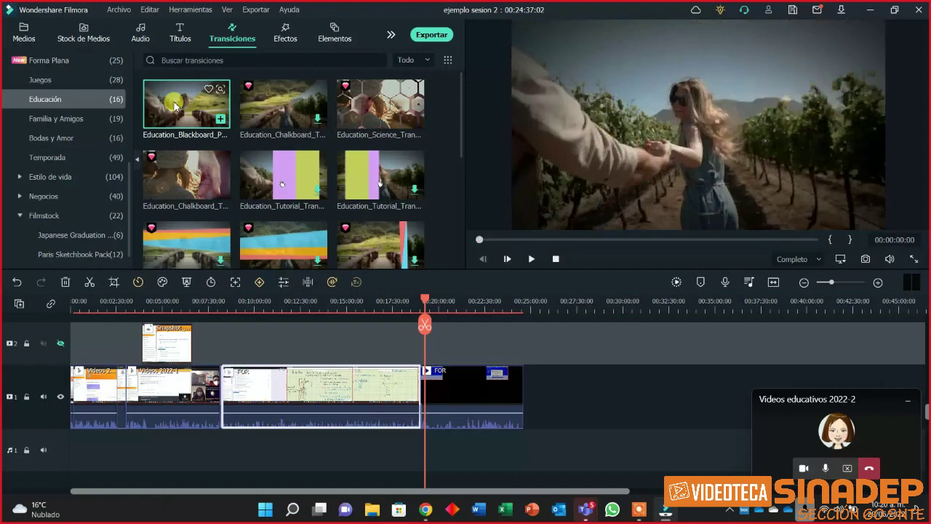
click(298, 174)
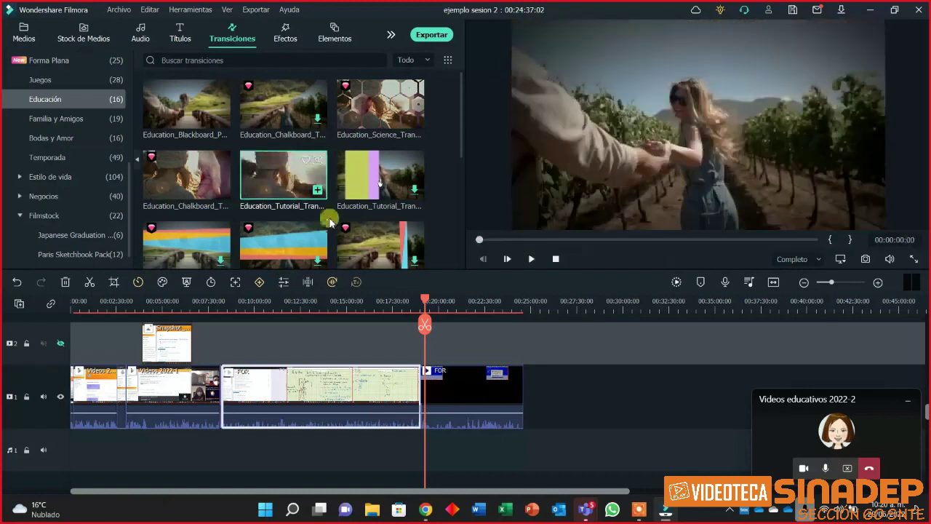
scroll(364, 240, down, 3)
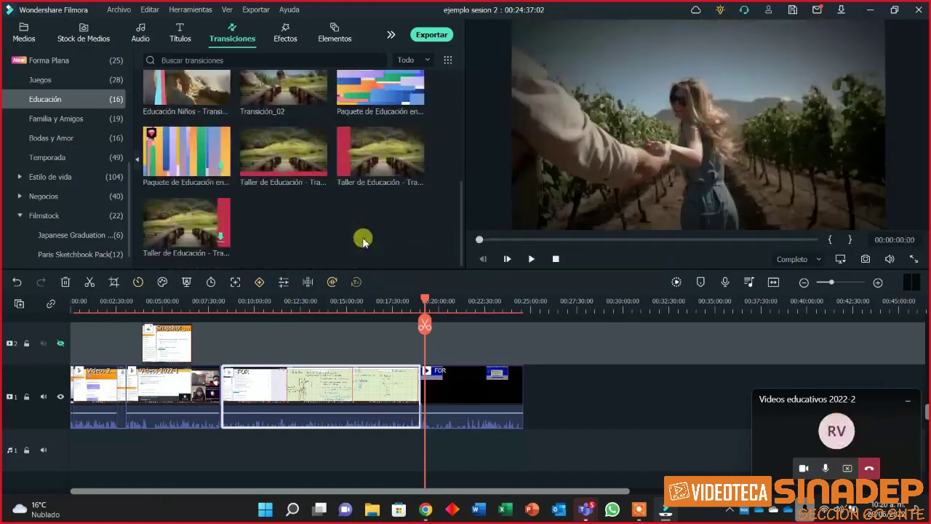
click(872, 12)
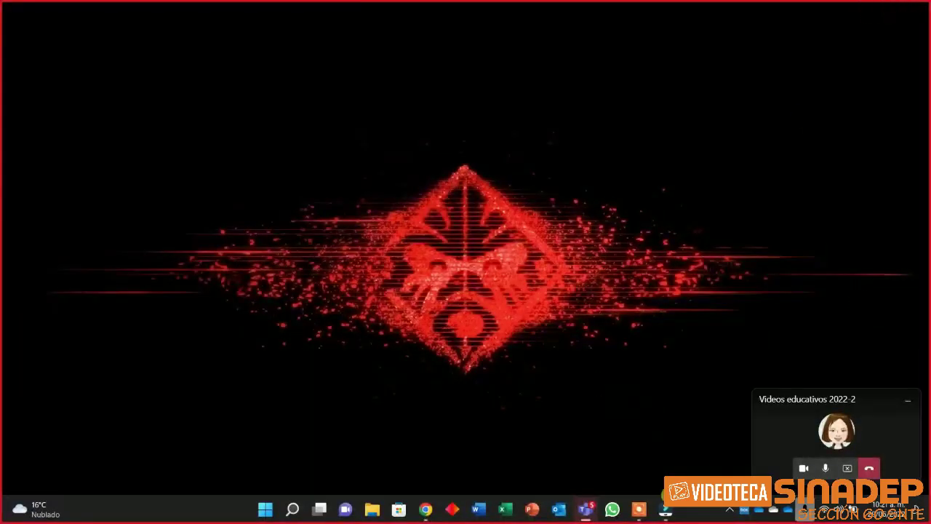
click(666, 512)
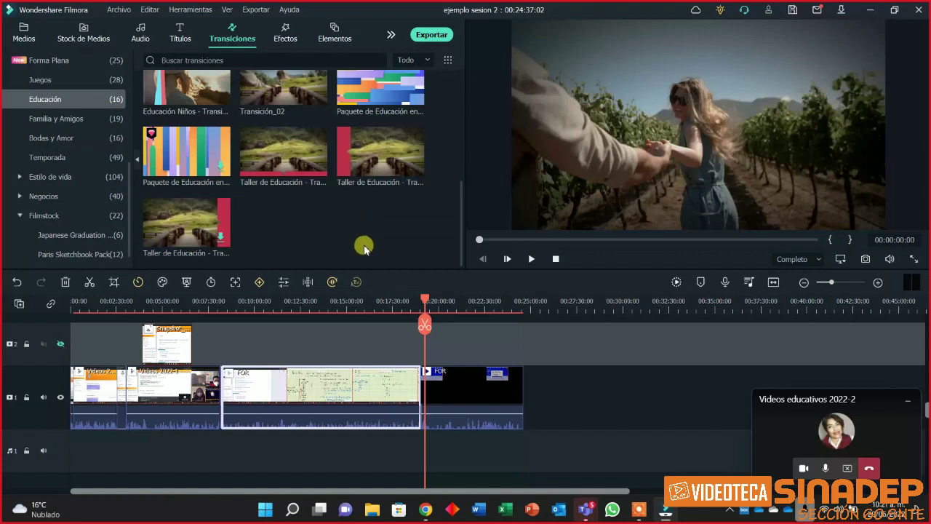
scroll(367, 243, up, 2)
scroll(385, 244, down, 3)
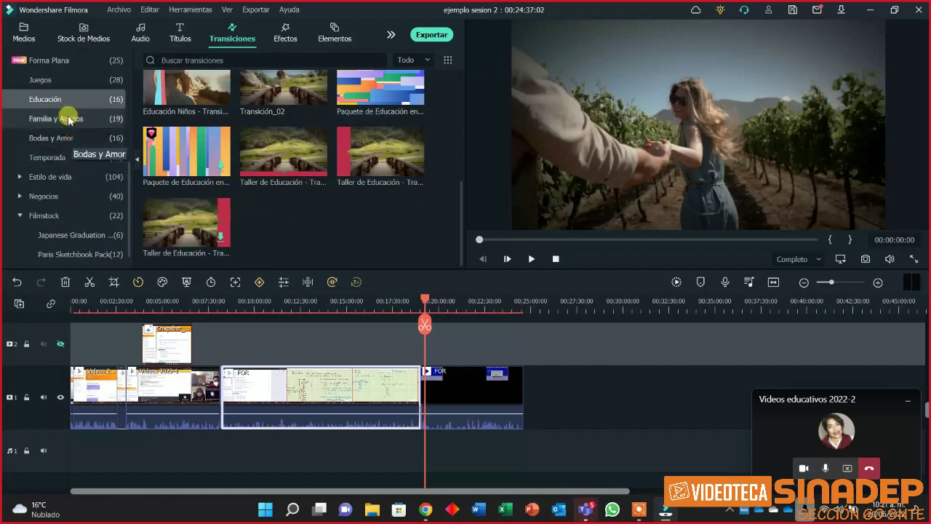
scroll(74, 182, down, 1)
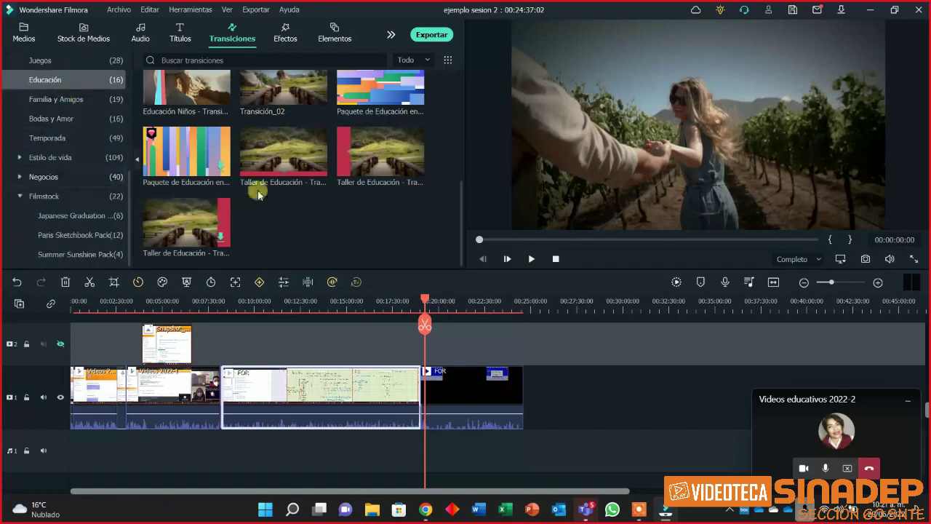
scroll(179, 188, up, 5)
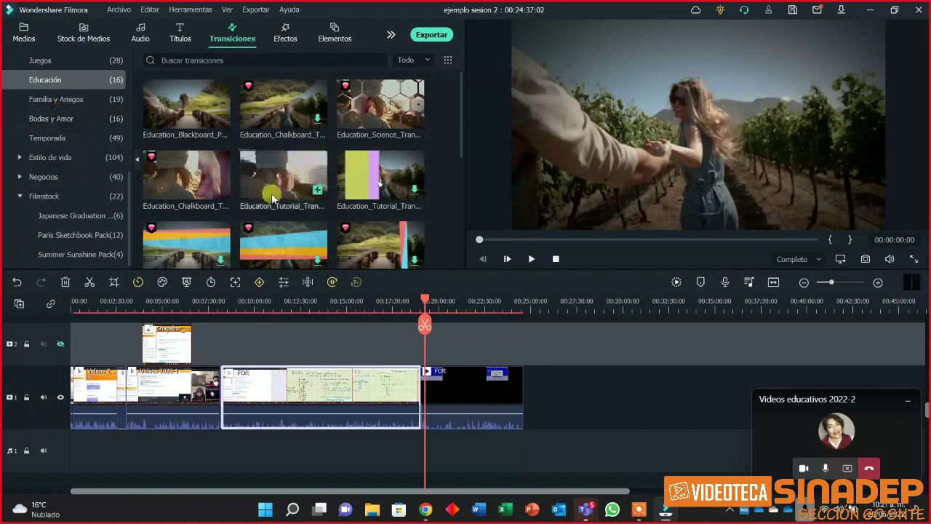
Place the Education_Blackboard transition at the cut between the Curso and Videos 2022-1 clips near the start of video track 1.
drag(427, 302, 77, 308)
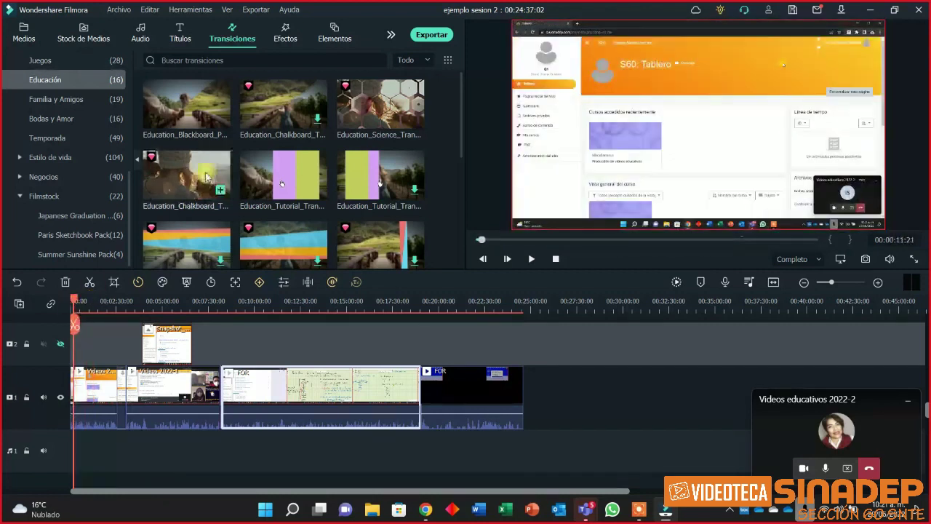
click(193, 118)
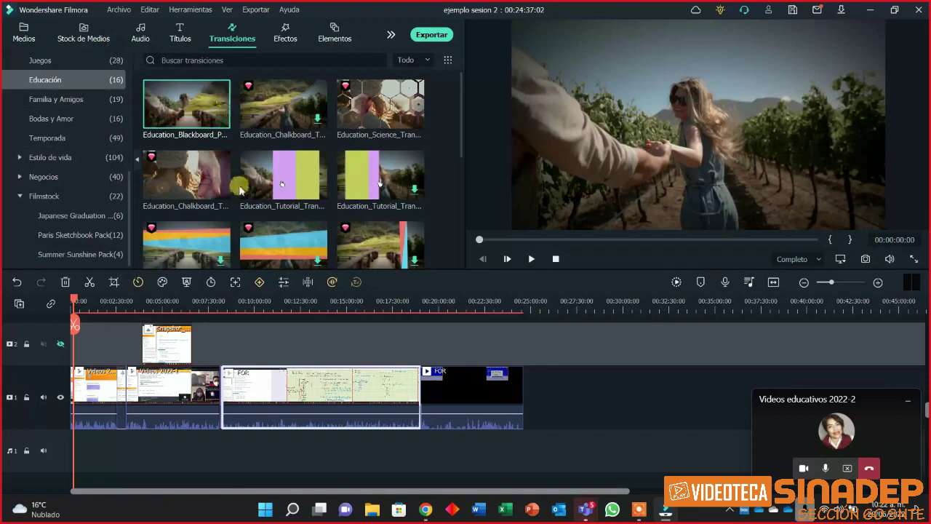
drag(182, 108, 151, 385)
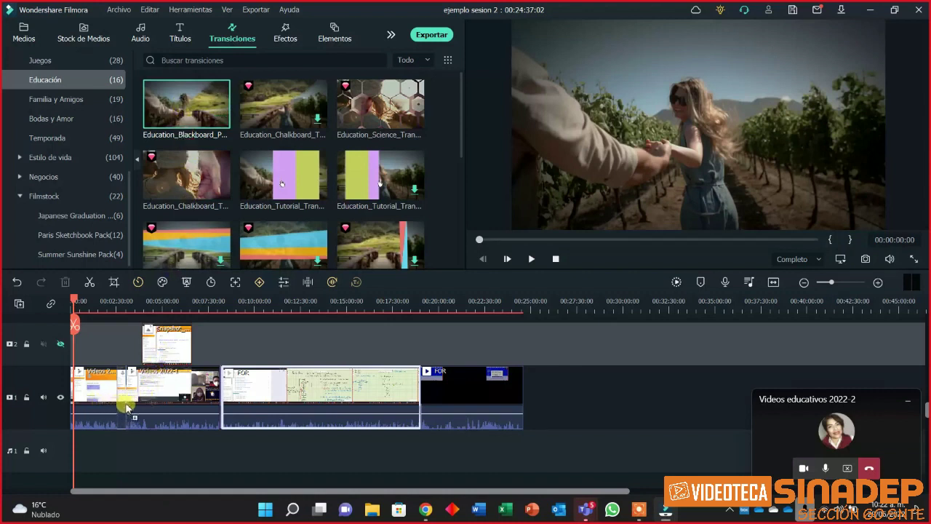
drag(132, 408, 256, 401)
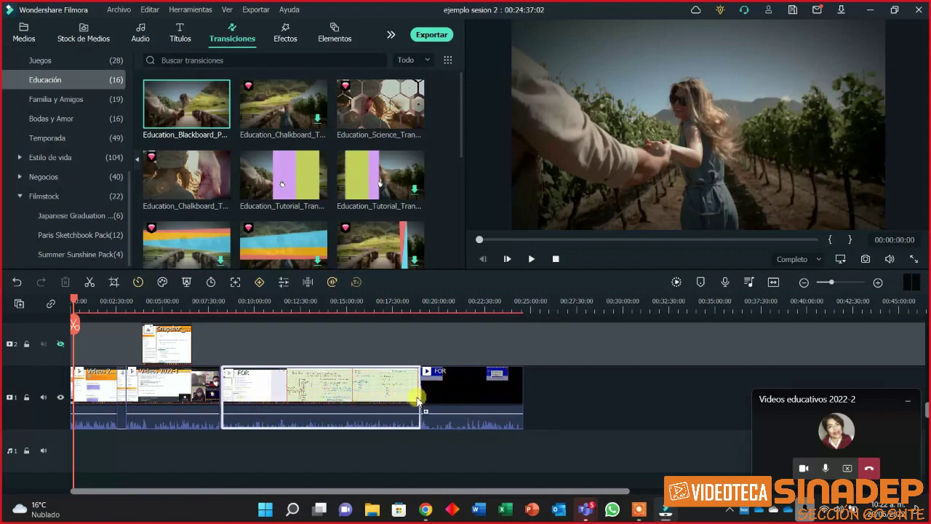
drag(257, 398, 151, 399)
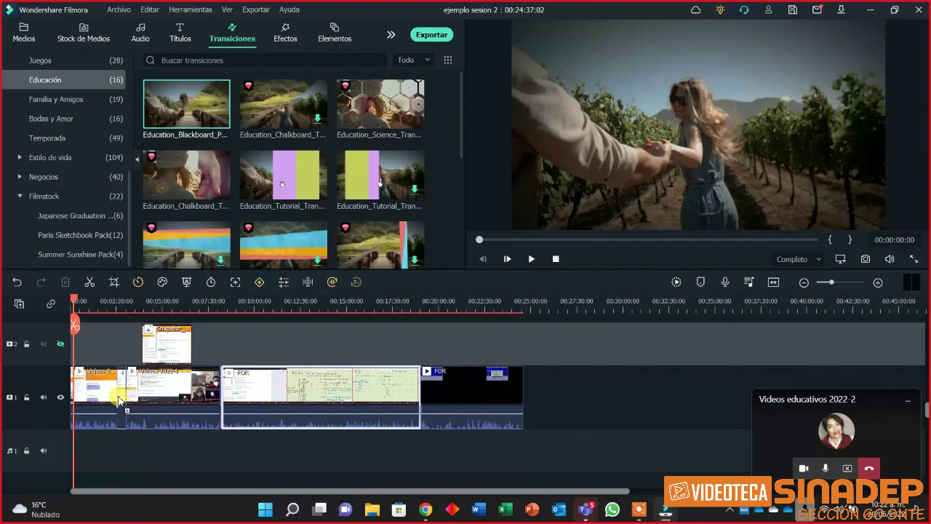
drag(88, 399, 84, 397)
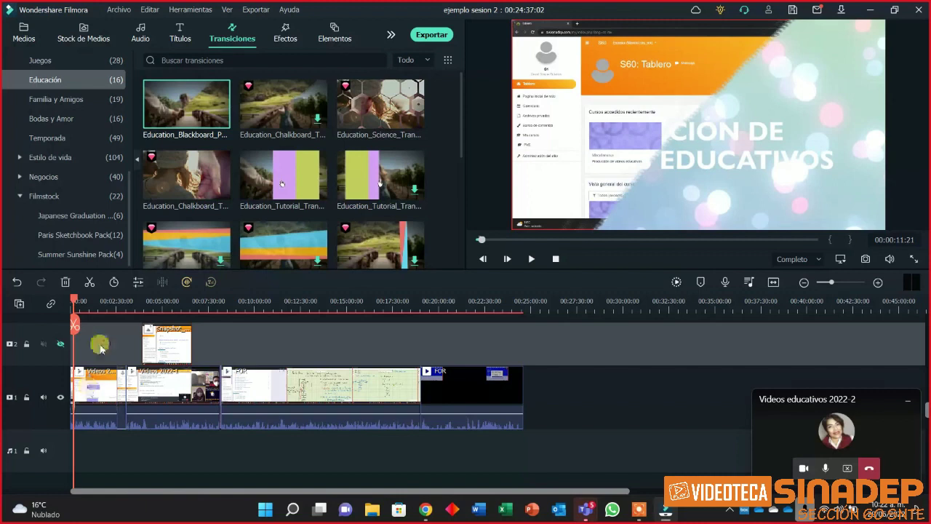
Stretch the Education_Blackboard transition to about 8 seconds and play the timeline across it from just before the cut.
scroll(82, 409, up, 1)
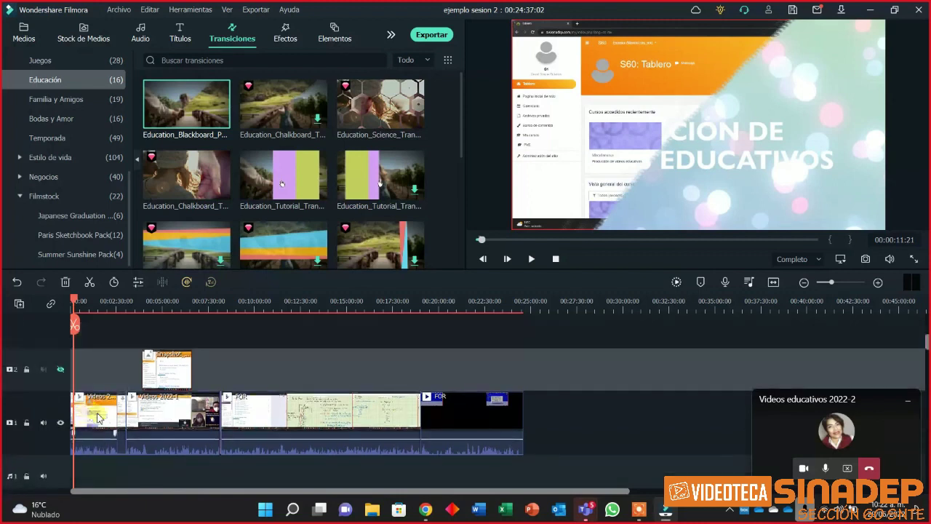
click(879, 282)
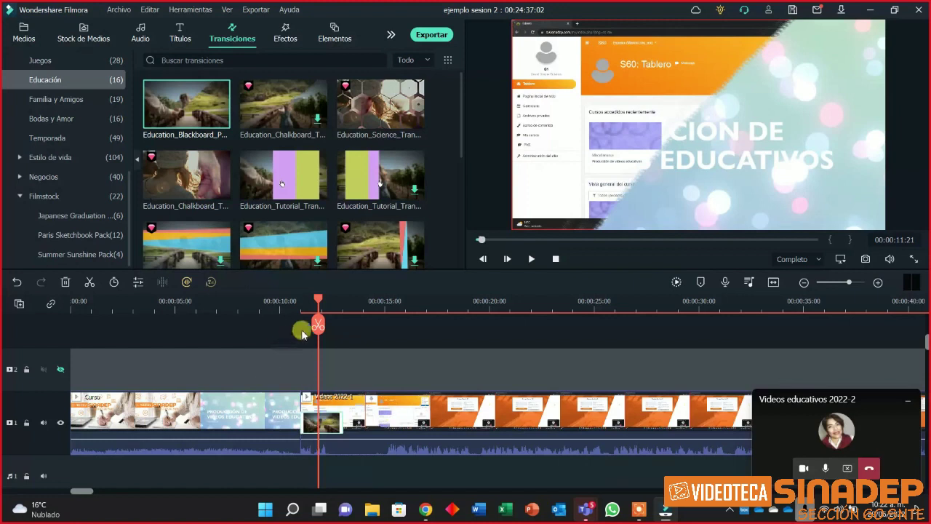
drag(320, 301, 294, 340)
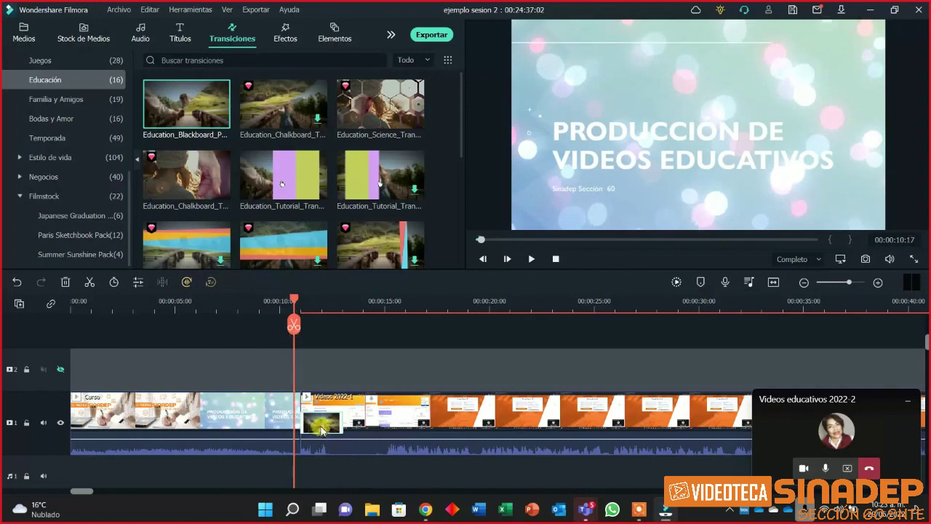
click(343, 422)
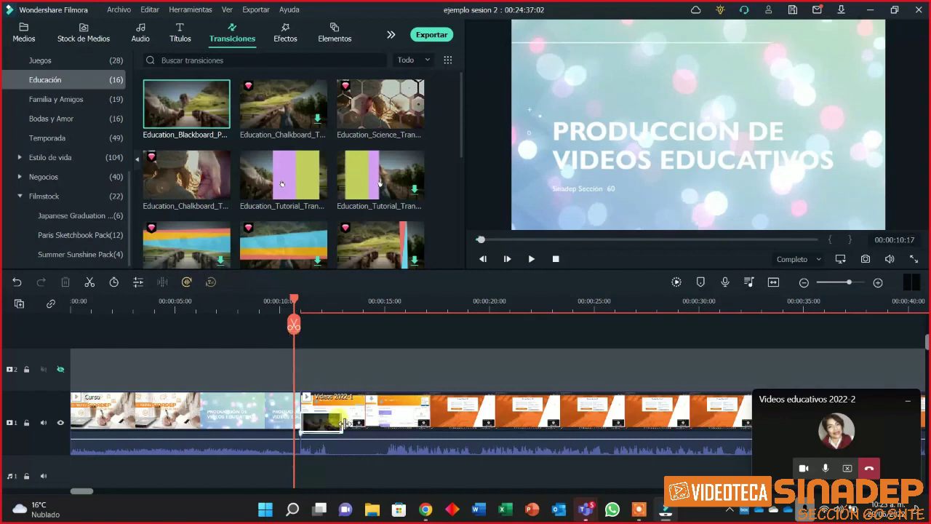
drag(361, 426, 468, 436)
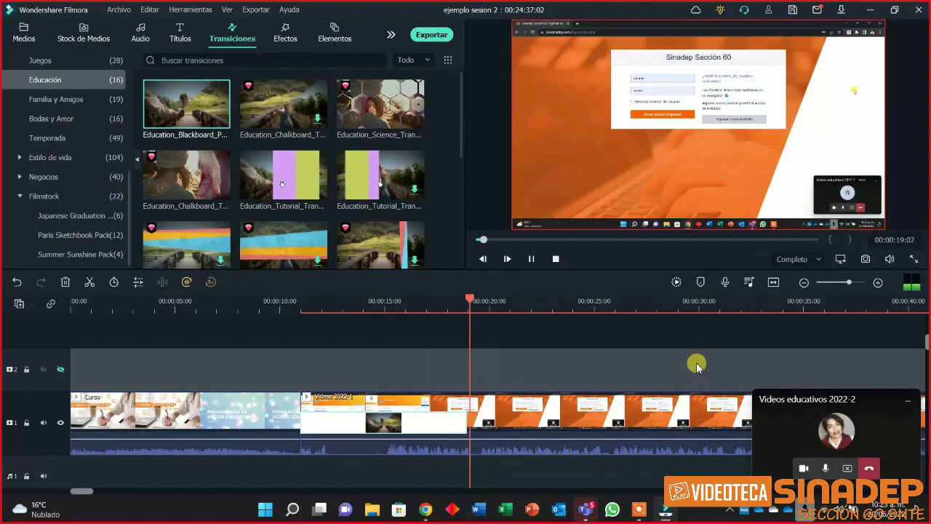
click(531, 258)
Replace the Education_Blackboard transition at the start of Videos 2022-1 with the Paquete Escolar transition from the Recomendado category.
scroll(13, 131, up, 5)
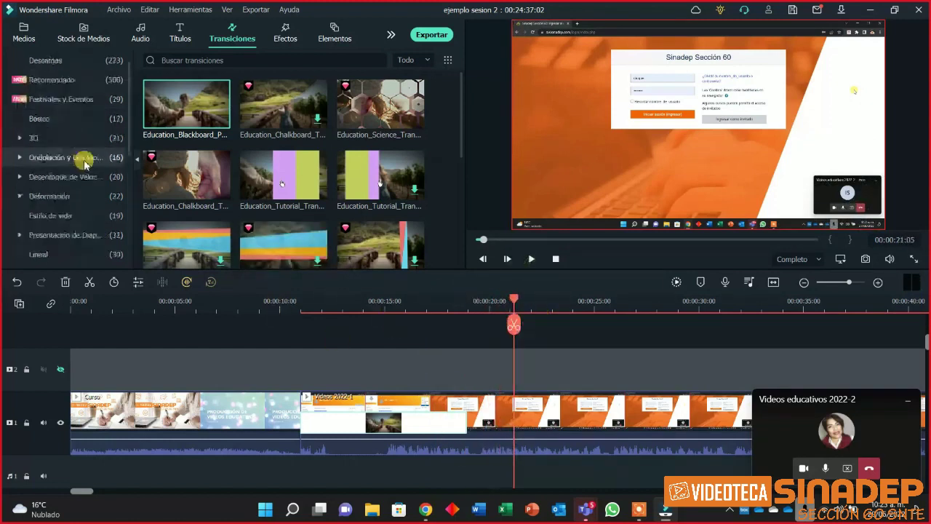
click(55, 100)
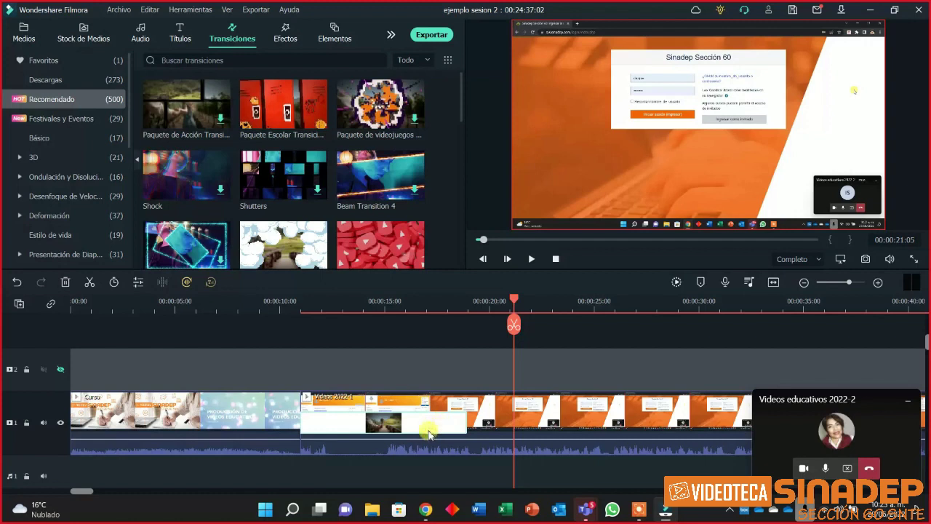
click(498, 426)
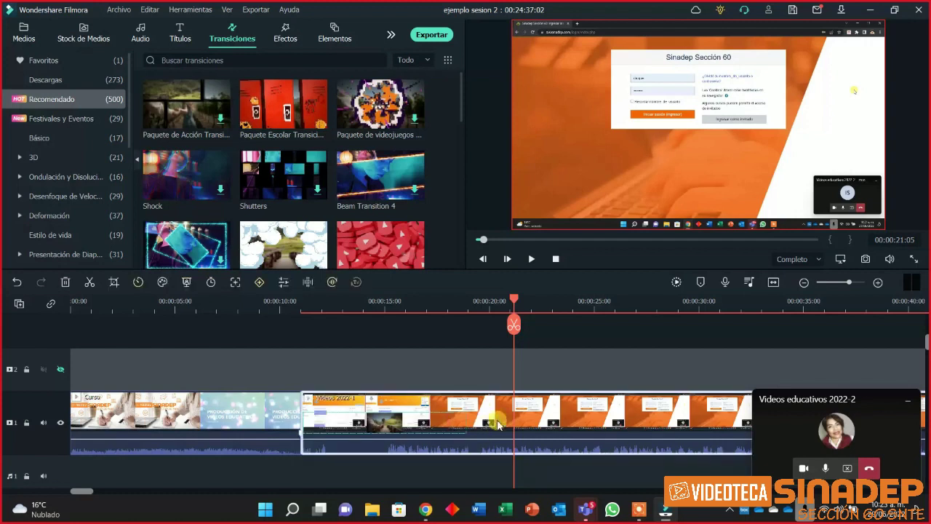
drag(445, 426, 441, 424)
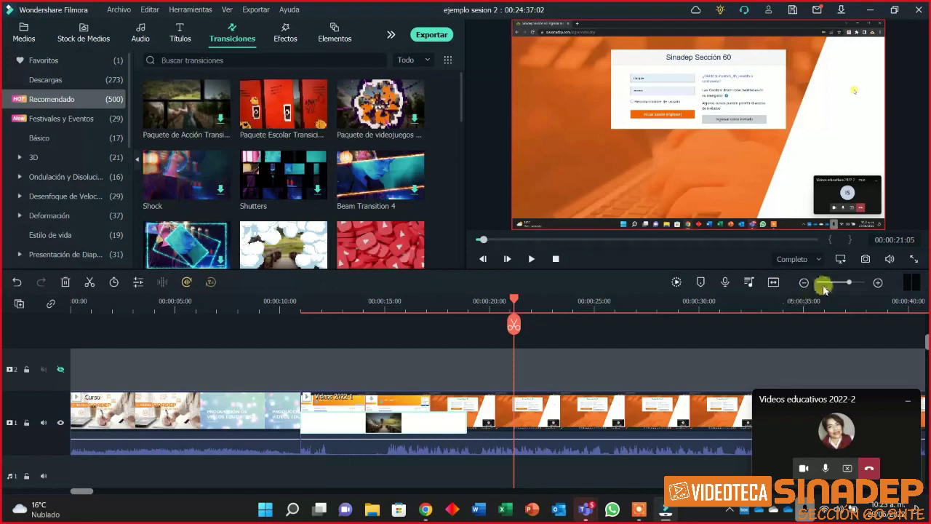
mouse_move(847, 282)
mouse_down()
mouse_move(832, 290)
mouse_move(850, 285)
mouse_up()
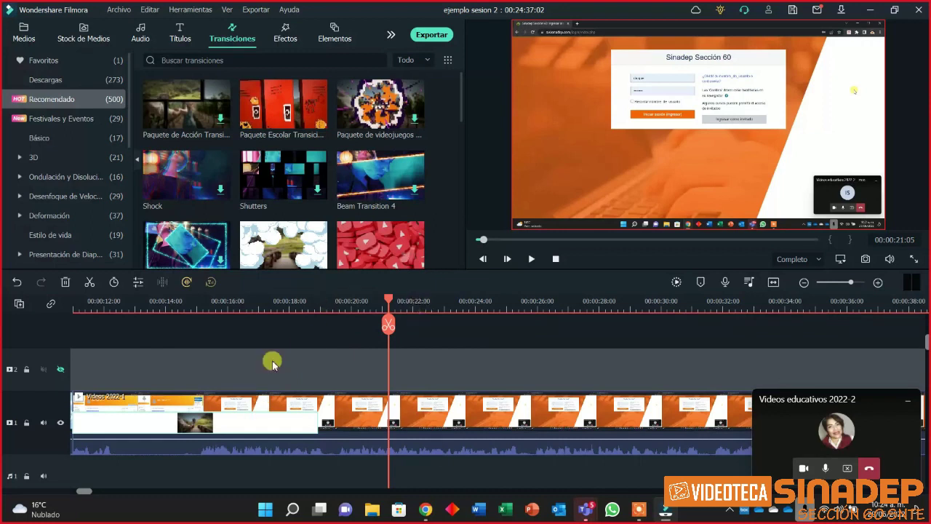
click(197, 426)
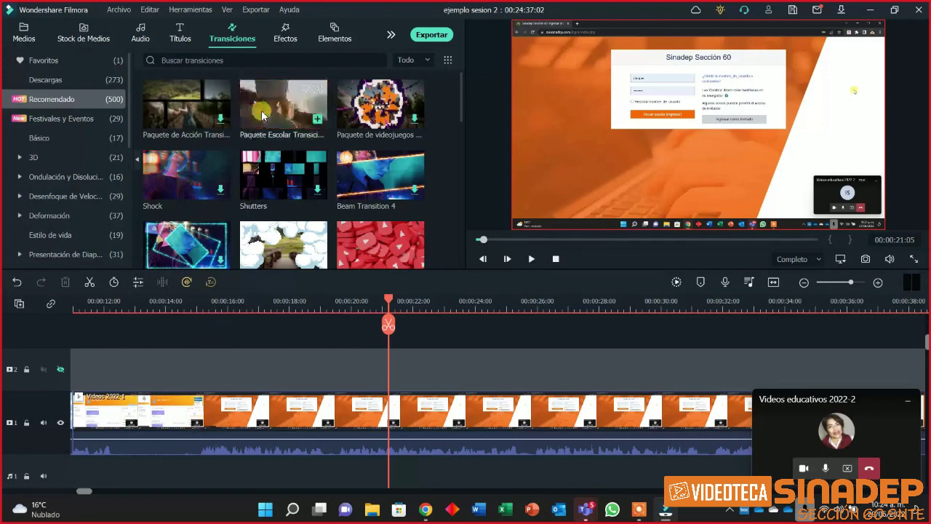
drag(262, 115, 105, 432)
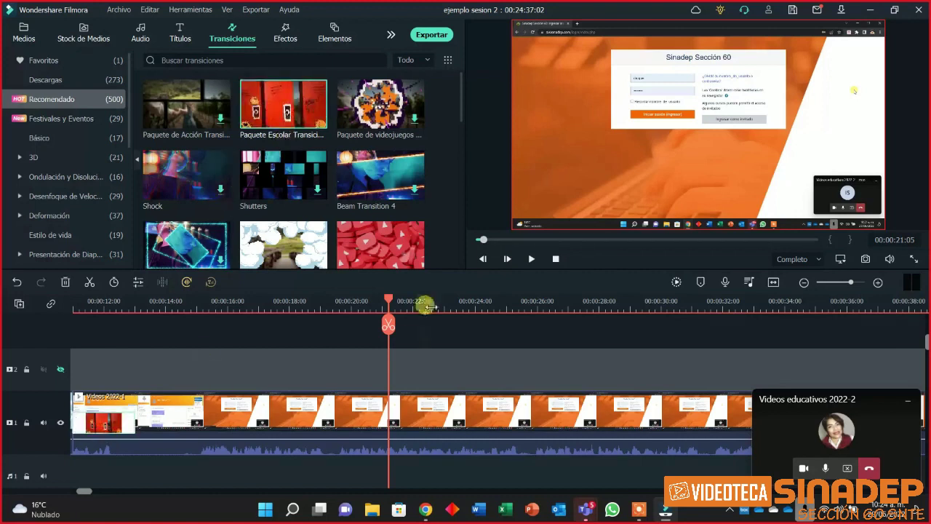
Play the timeline from before the Curso and Videos 2022-1 cut to preview the Paquete Escolar transition.
drag(388, 323, 288, 357)
click(523, 256)
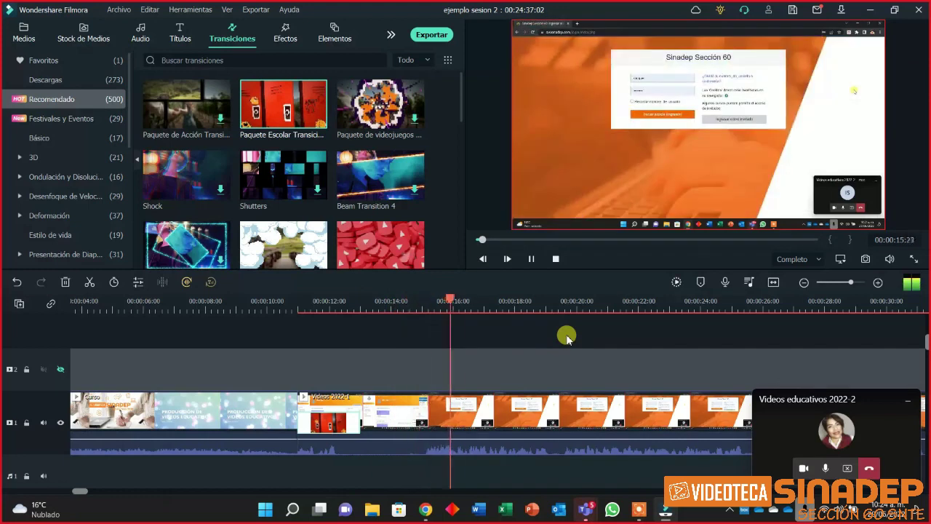
click(531, 258)
Replace the Paquete Escolar transition with the Special Effects Skill Pack cloud transition and play the timeline from just before the cut.
drag(493, 301, 295, 324)
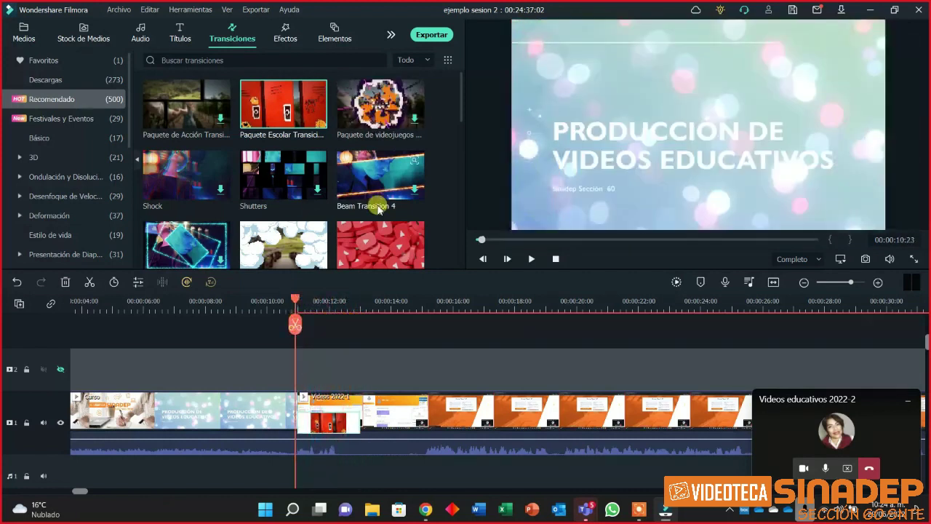
scroll(368, 191, down, 3)
scroll(328, 206, up, 3)
drag(314, 260, 325, 426)
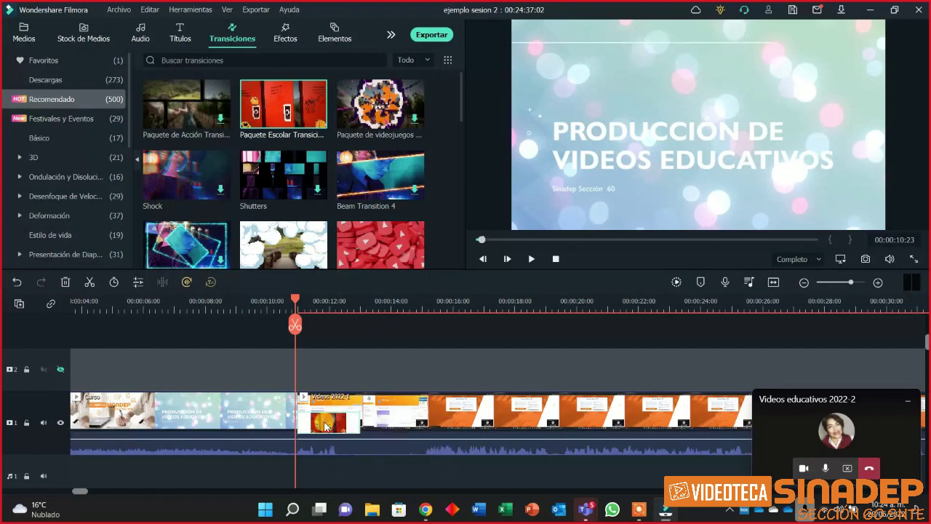
drag(325, 426, 325, 425)
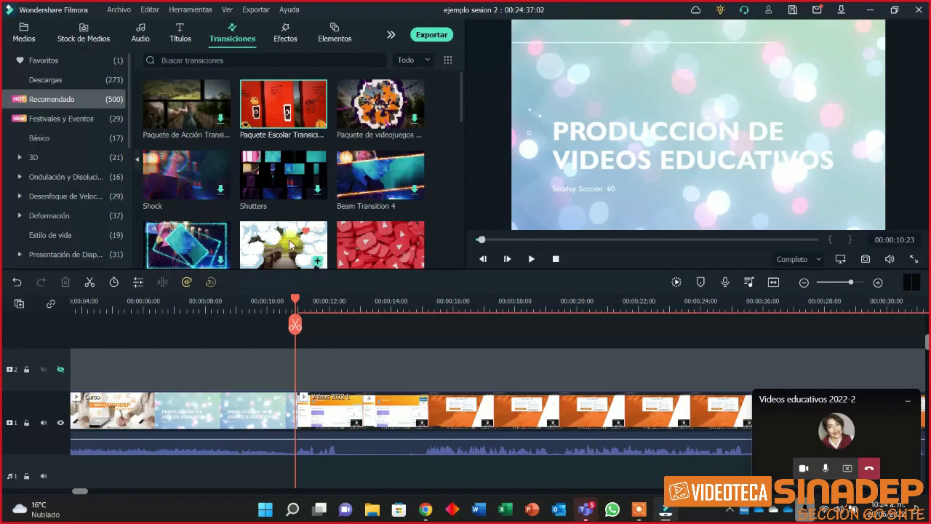
drag(291, 246, 320, 421)
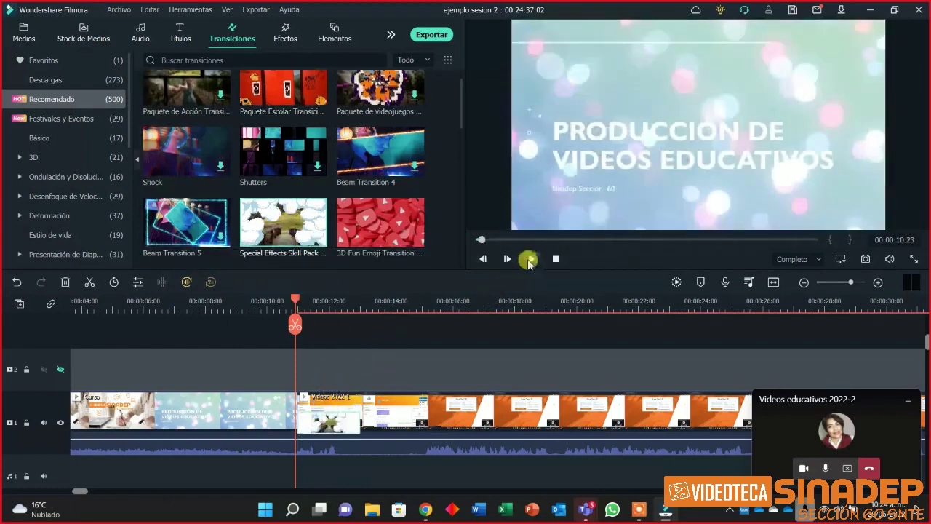
click(530, 260)
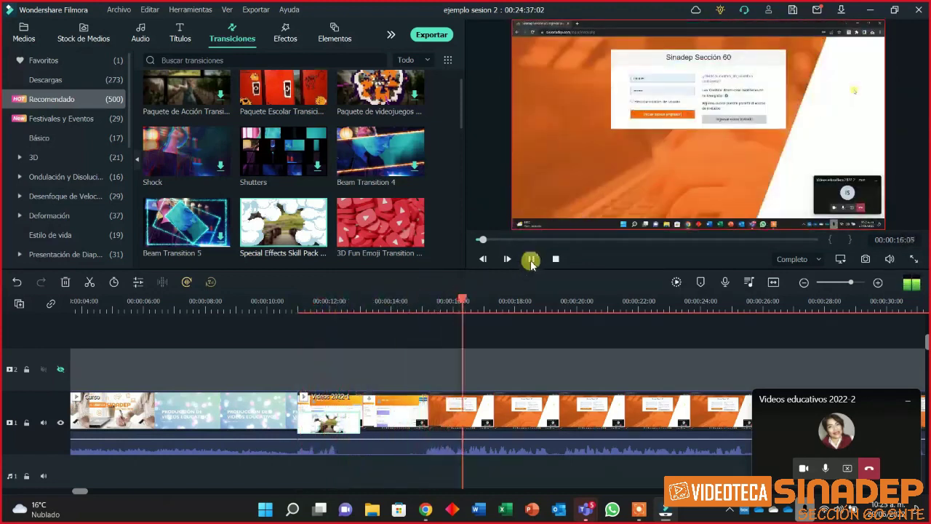
click(531, 261)
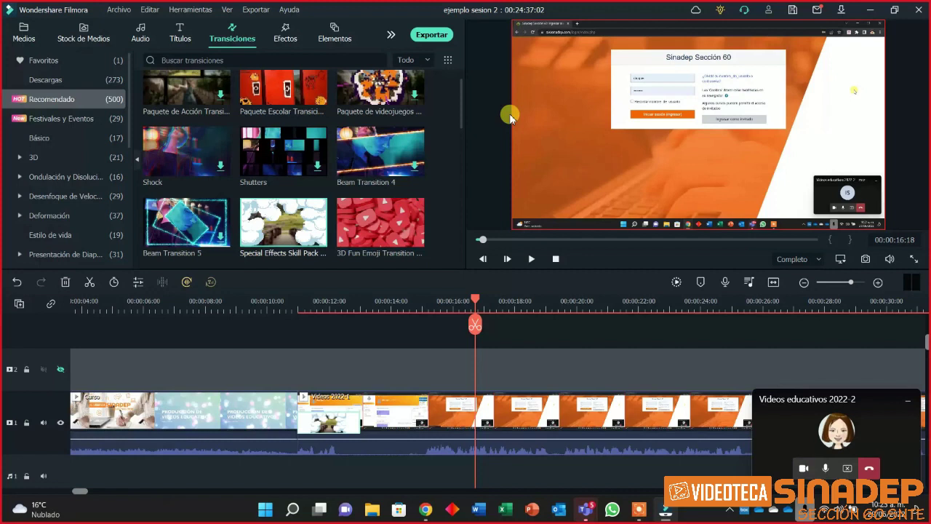
Browse further through the Recomendado transitions, down to the Transición10 and Linear 19 effects.
scroll(291, 151, down, 3)
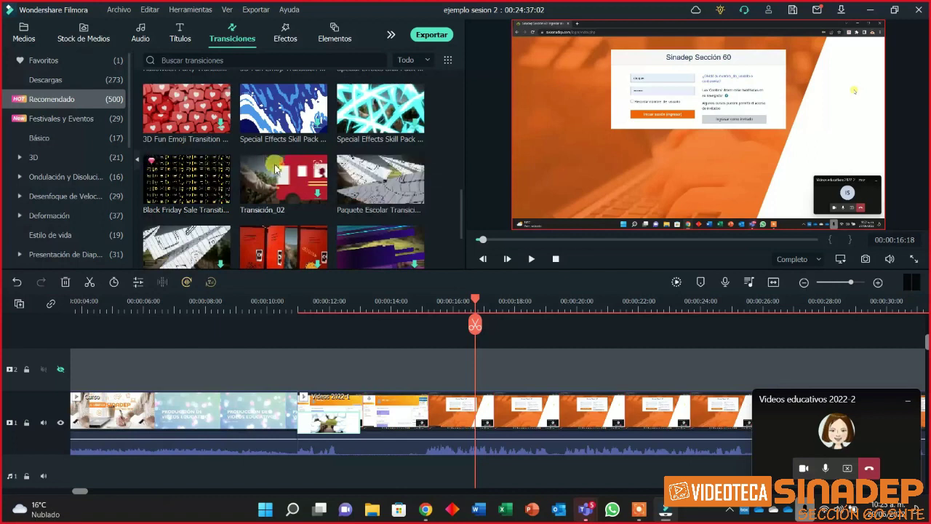
scroll(320, 200, down, 3)
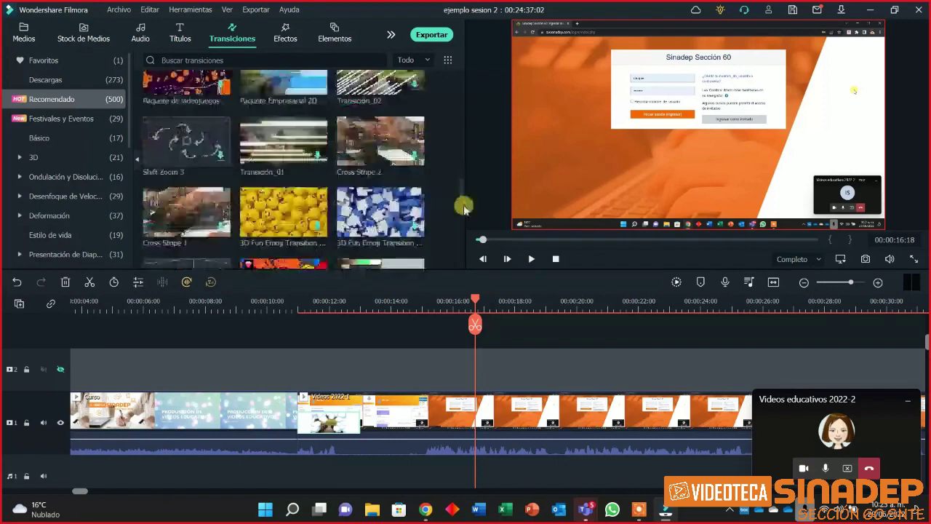
scroll(407, 230, down, 3)
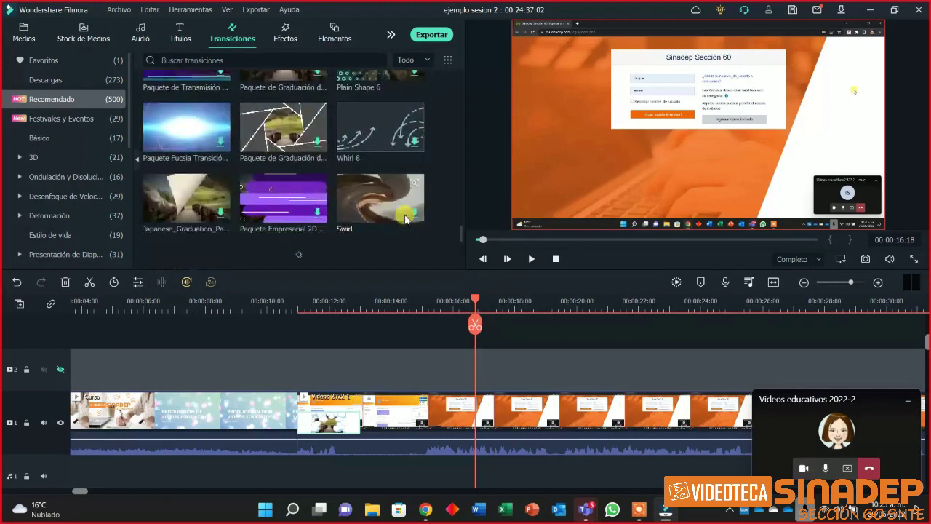
scroll(407, 208, down, 3)
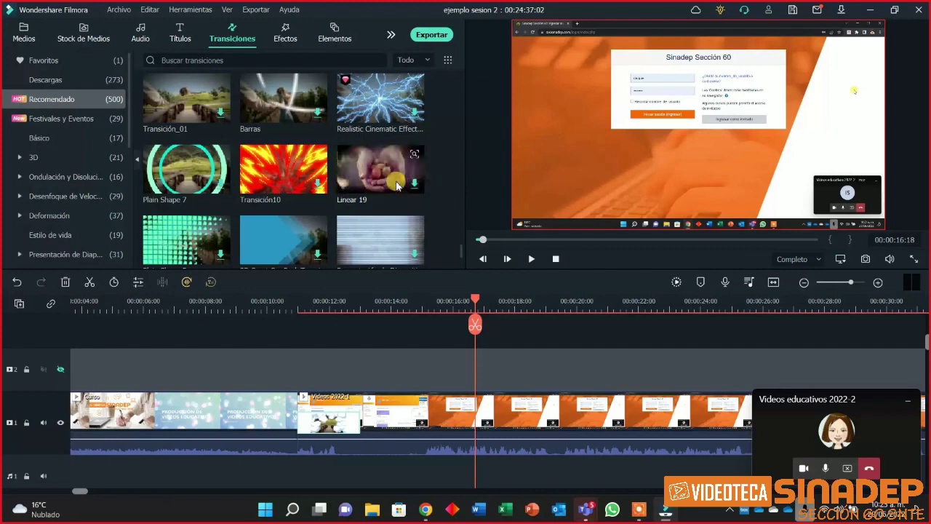
mouse_move(604, 5)
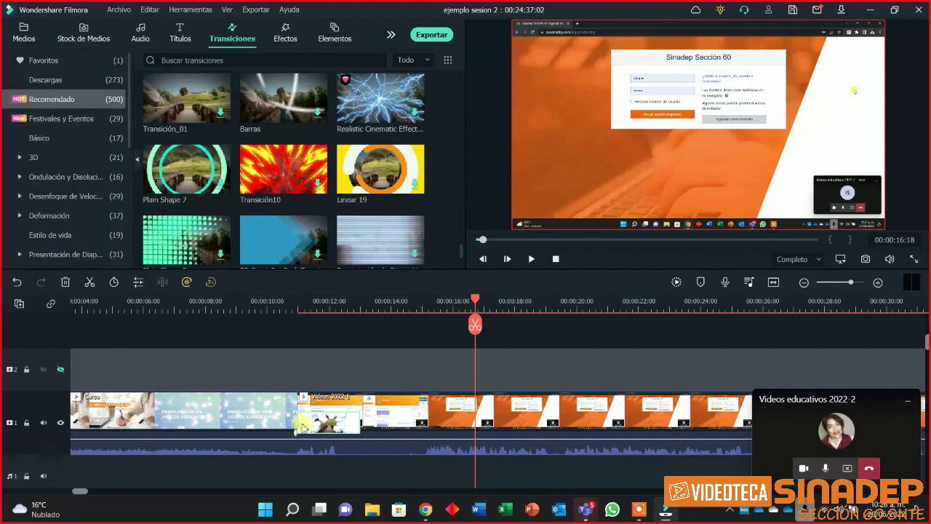
Split the long Videos 2022-1 clip on video track 1 at 00:03:55:07, where the snapshot on track 2 begins.
drag(474, 298, 888, 363)
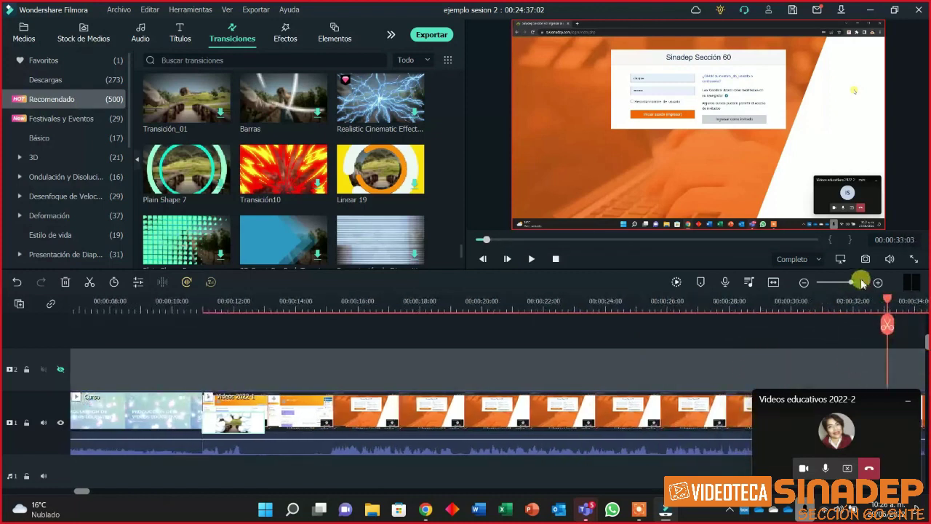
drag(855, 288, 838, 287)
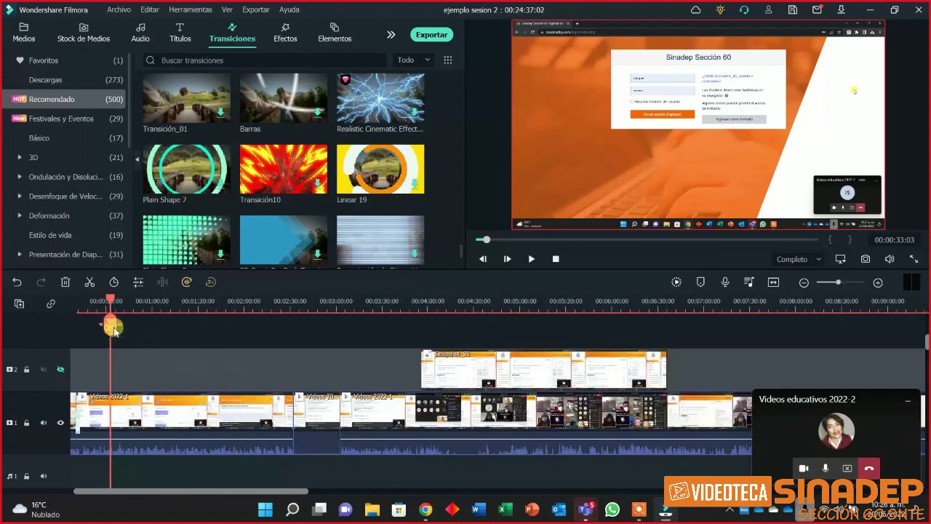
drag(125, 302, 422, 357)
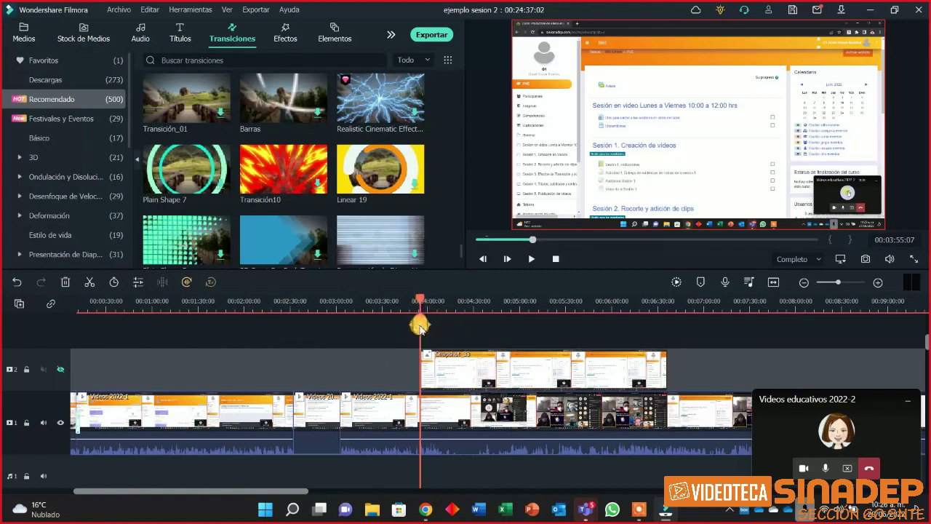
click(419, 326)
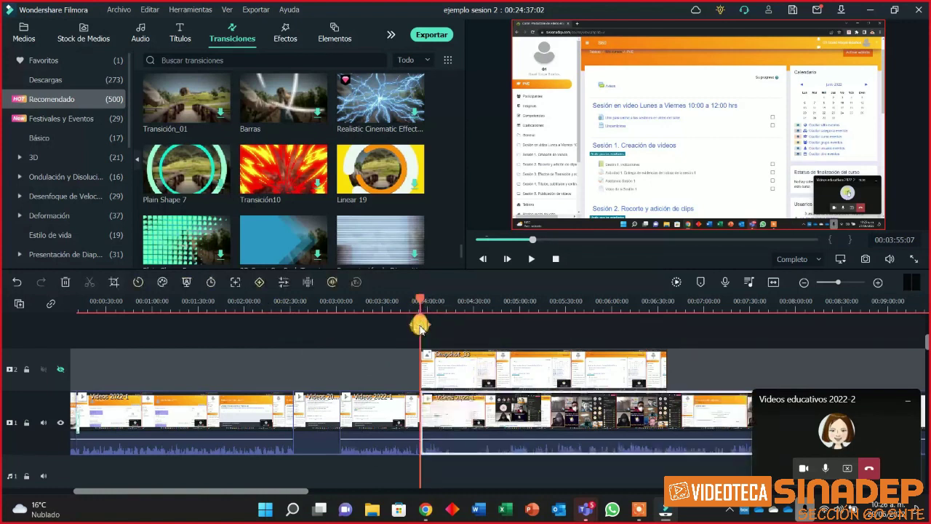
Add the Transición10 transition at the 00:03:55:07 cut on video track 1 and play the timeline from before the cut.
click(317, 188)
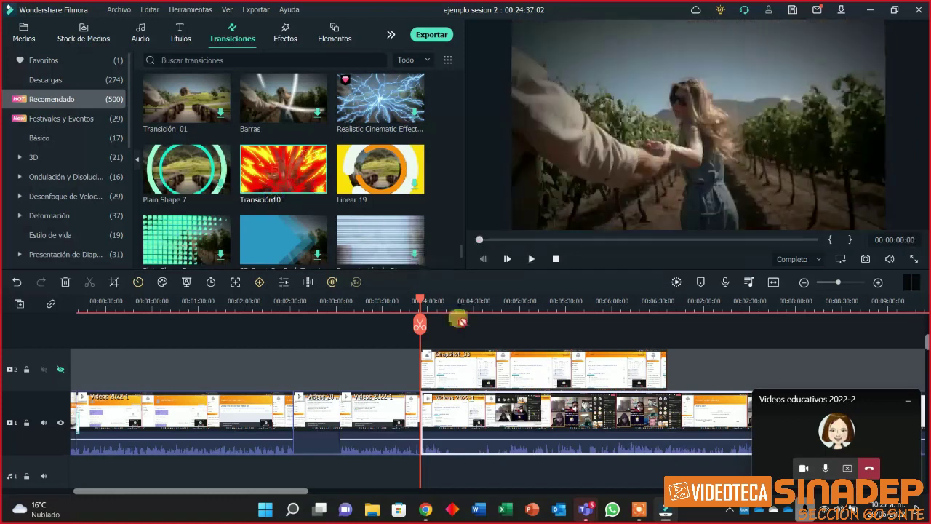
click(458, 435)
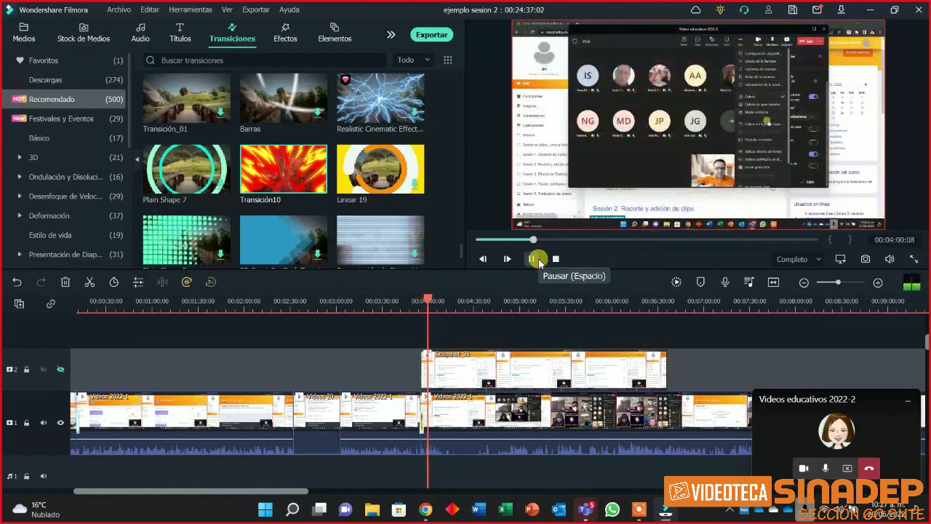
drag(430, 301, 350, 378)
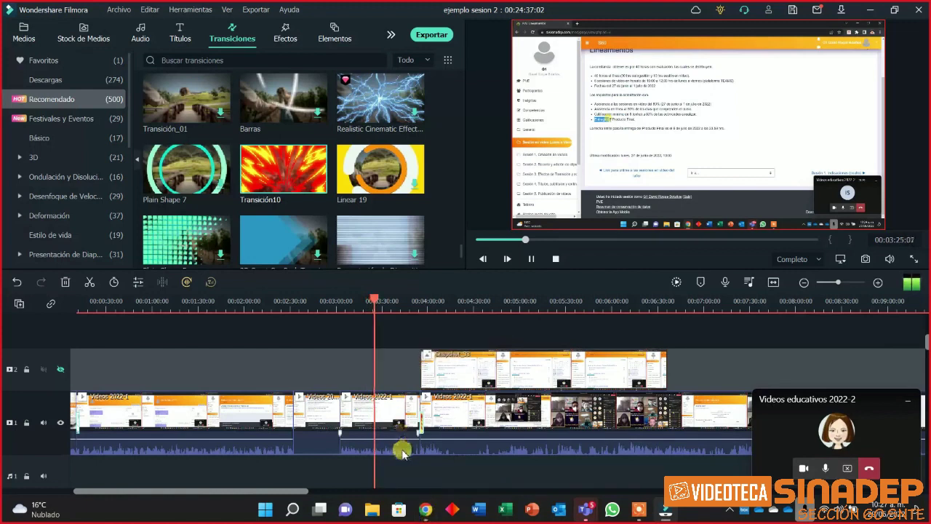
Switch to Chrome to view the course's Sesión 3 section, and return to Filmora to pause the playback.
click(425, 511)
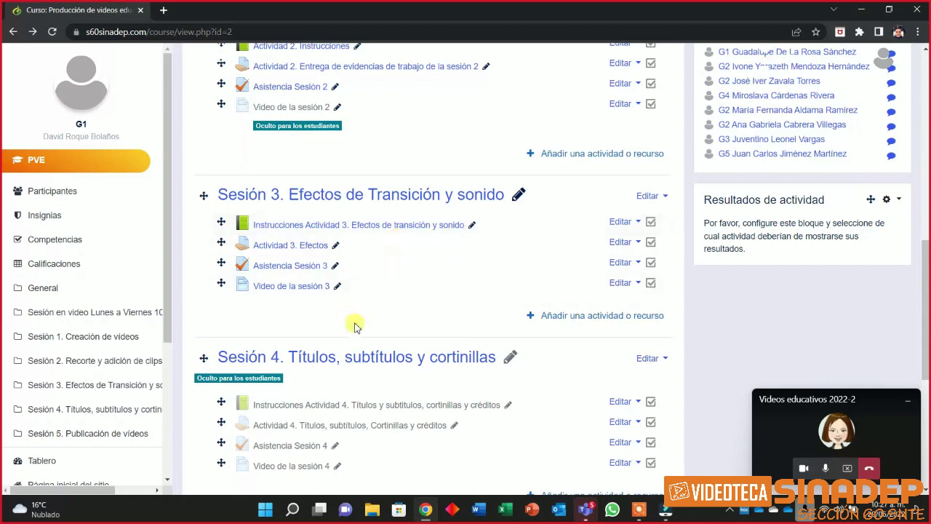
click(860, 10)
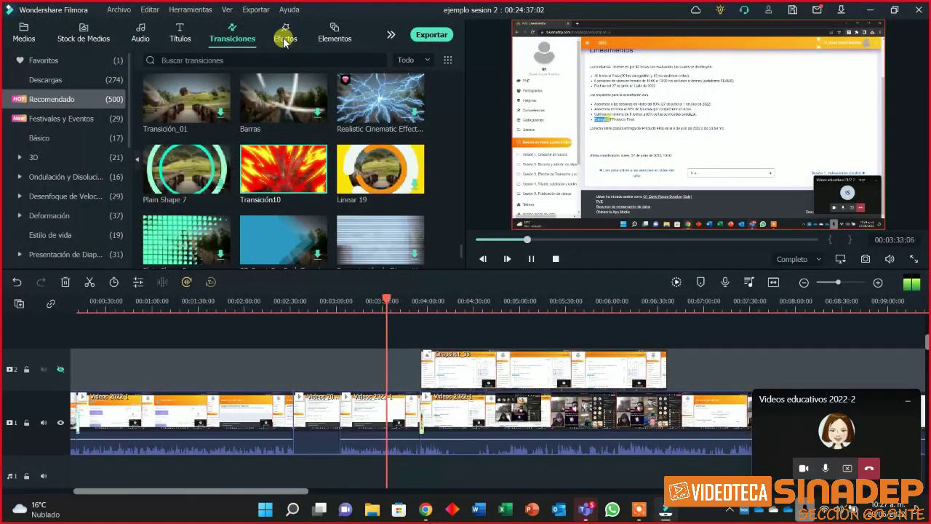
click(531, 258)
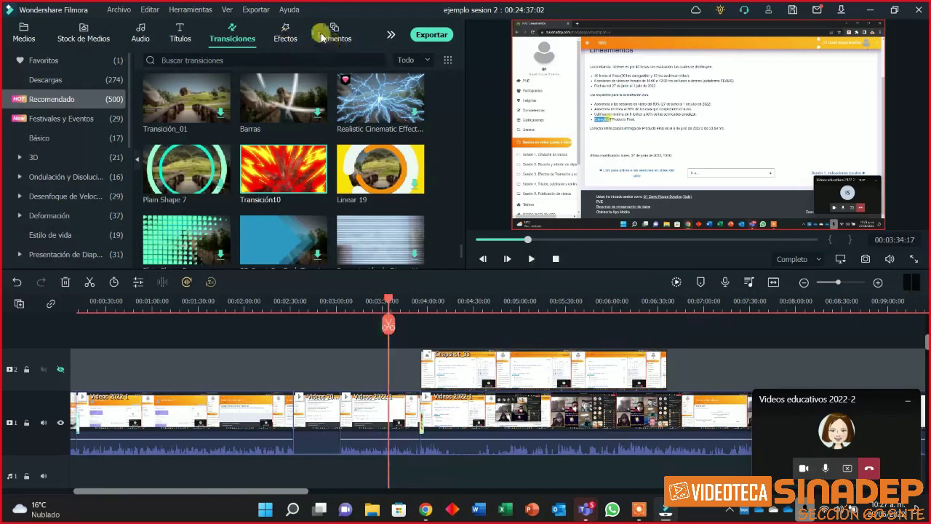
Open the Educación category of the effects library and preview the Paquete Escolar overlay with the torn notebook-paper frame.
click(285, 33)
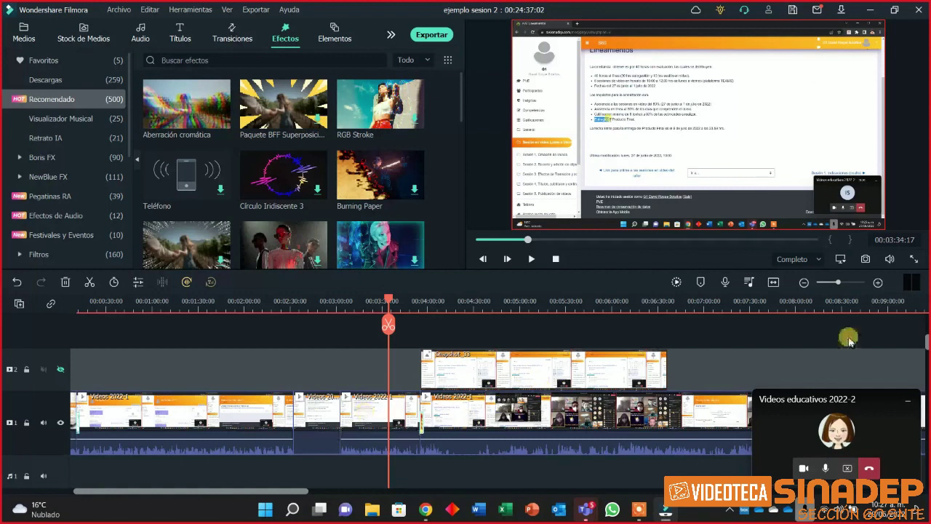
scroll(76, 233, down, 5)
scroll(79, 236, up, 5)
scroll(79, 236, down, 5)
click(66, 138)
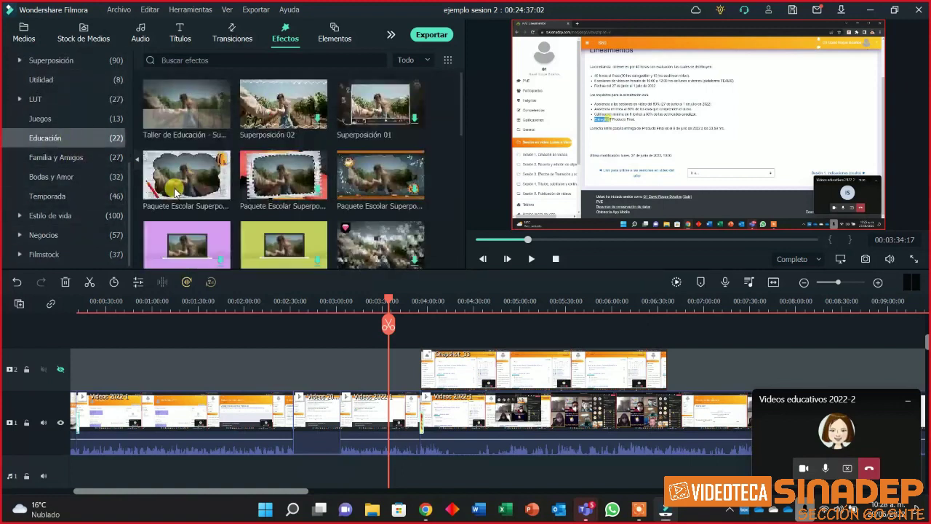
click(283, 188)
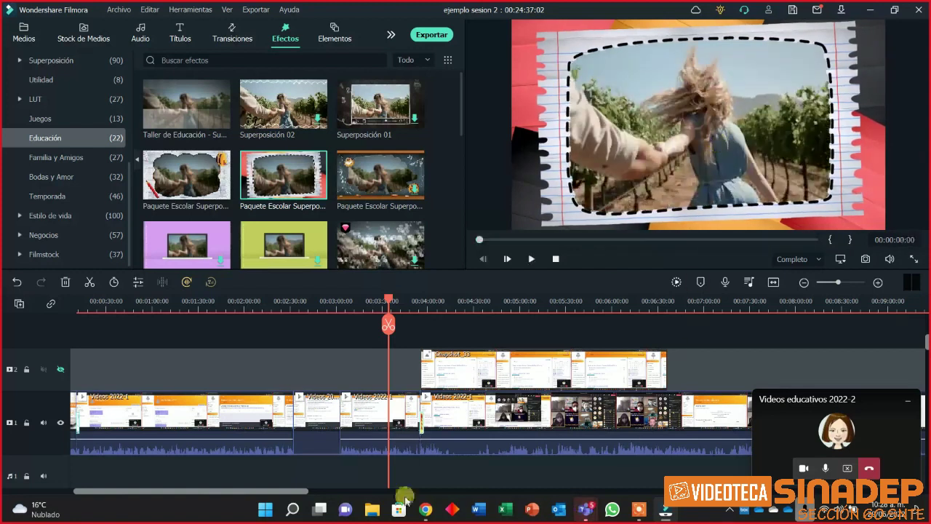
Move the playhead to 00:00:41:13 and shorten the snapshot clip on video track 2 to end at about 00:04:21.
drag(394, 299, 124, 300)
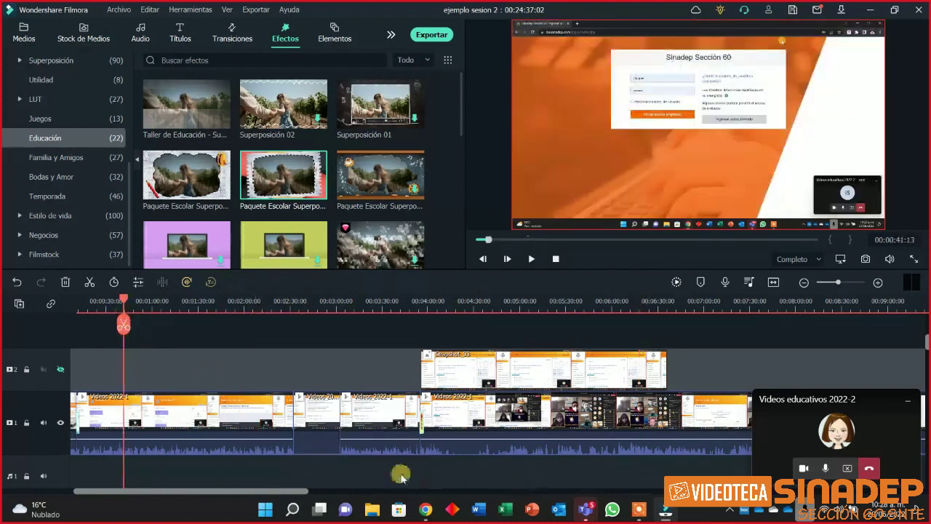
click(647, 370)
drag(666, 370, 448, 371)
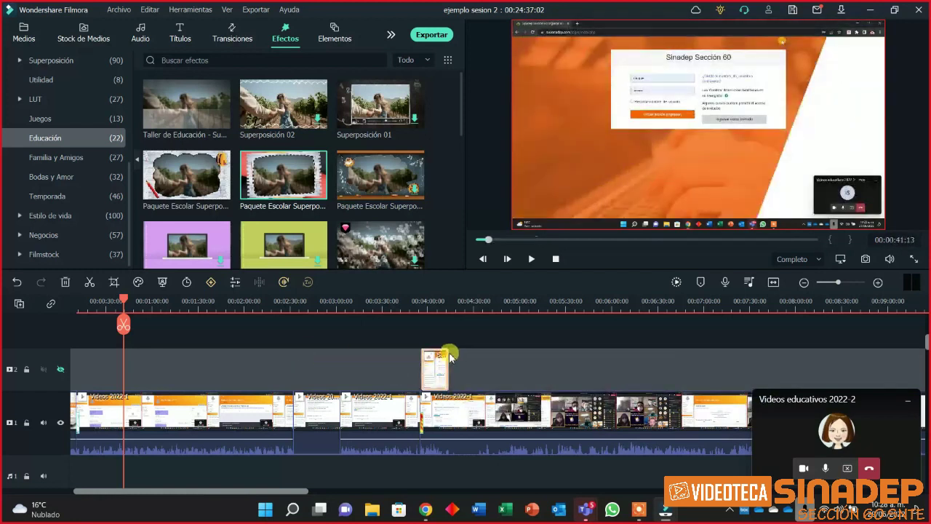
click(449, 362)
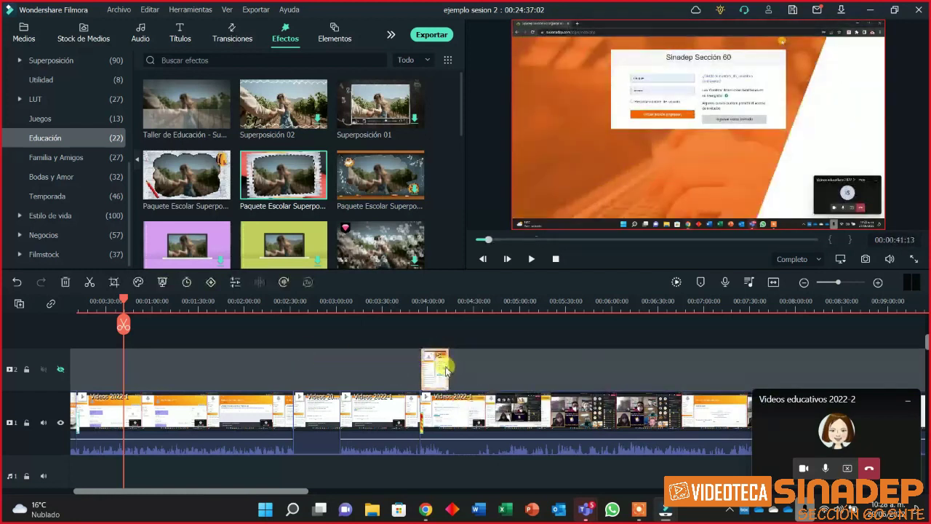
drag(449, 362, 462, 368)
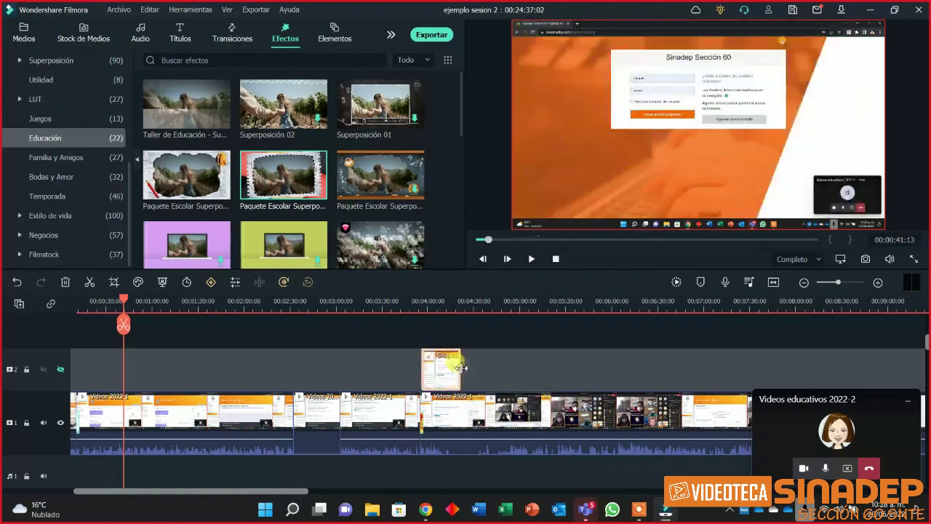
Place the notebook-frame Paquete Escolar overlay on video track 2 at about 00:05:03 and set the playhead to 00:05:05:07.
click(532, 368)
mouse_move(289, 179)
mouse_down()
mouse_move(393, 242)
mouse_move(499, 343)
mouse_move(519, 376)
mouse_up()
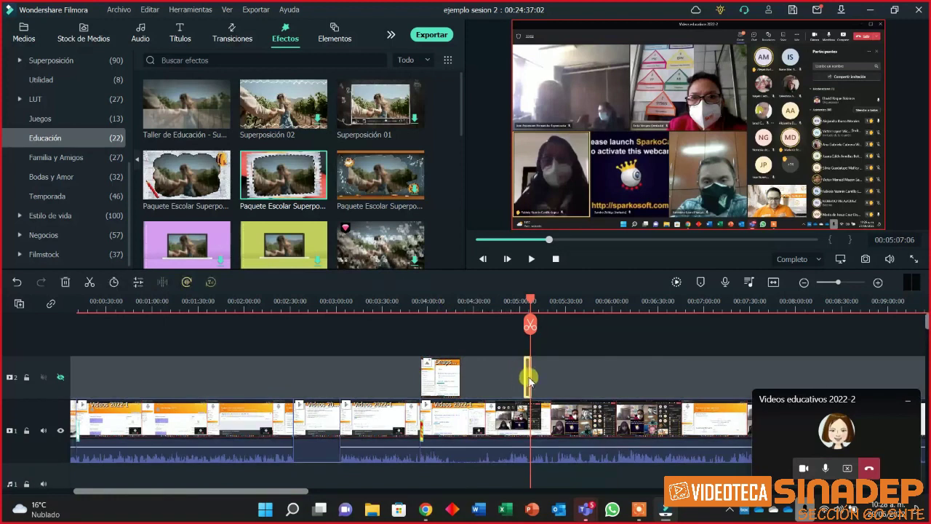
click(528, 300)
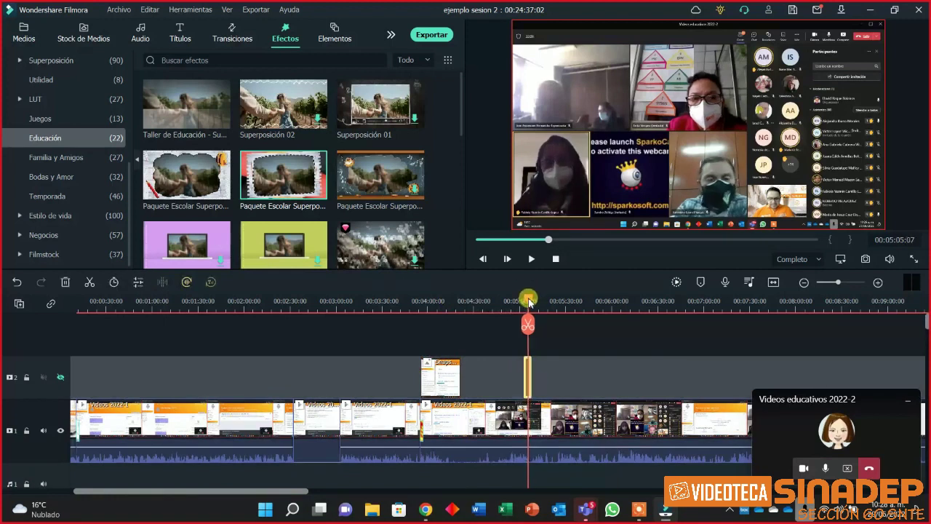
Lengthen the Paquete Escolar overlay to about 00:05:54 and try inserting it into video track 1, undoing the track moves.
drag(531, 376, 582, 396)
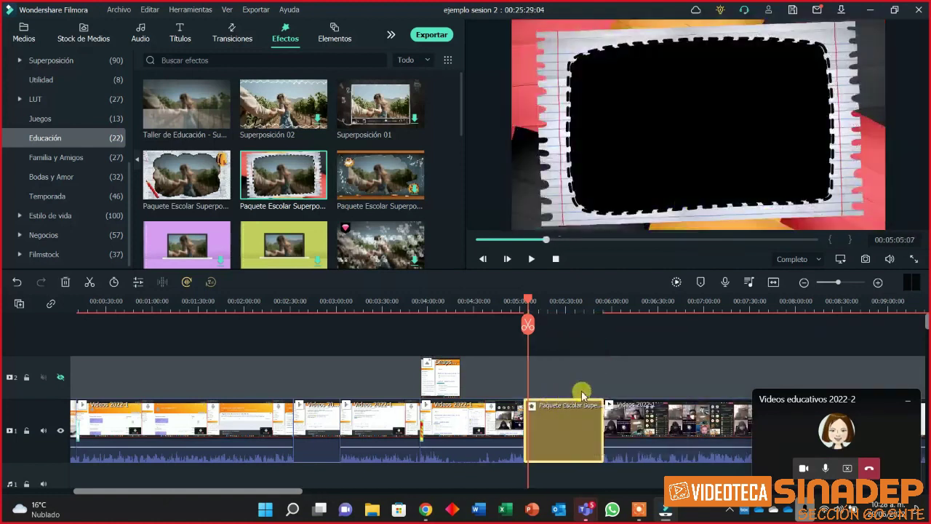
drag(565, 429, 563, 377)
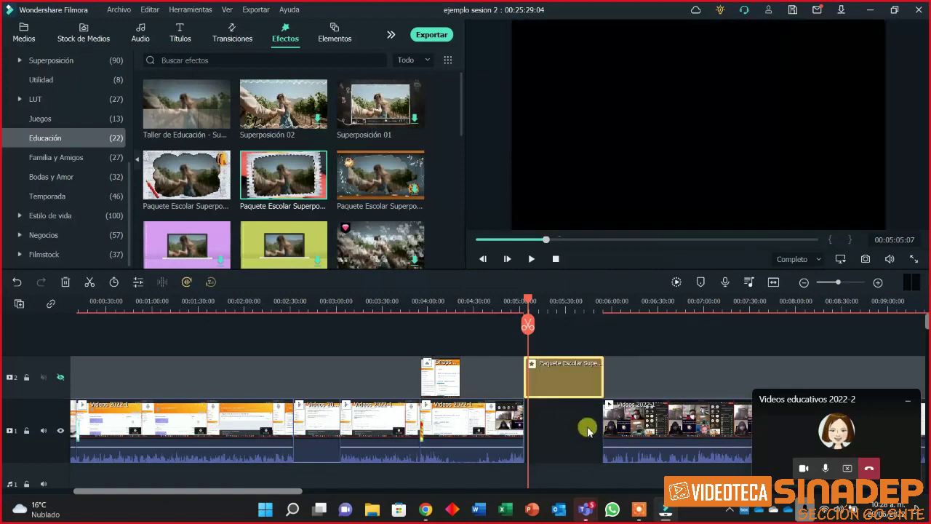
key(ctrl+z)
key(ctrl+z)
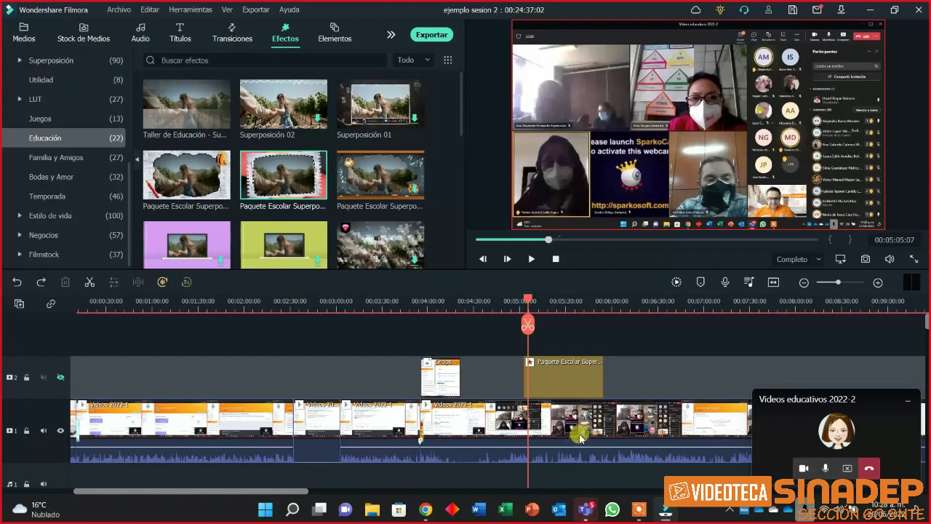
Try again to move the Paquete Escolar overlay from video track 2 into video track 1, and undo the move.
click(556, 378)
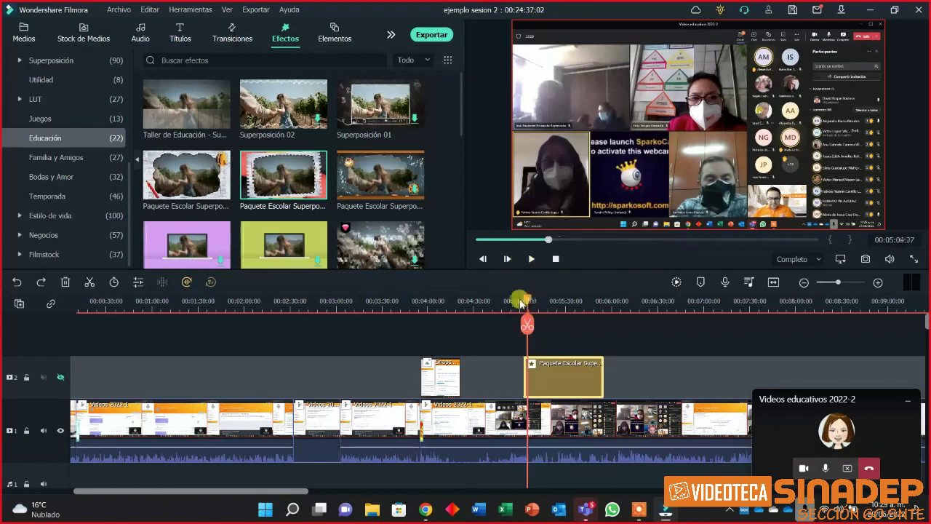
drag(528, 301, 510, 301)
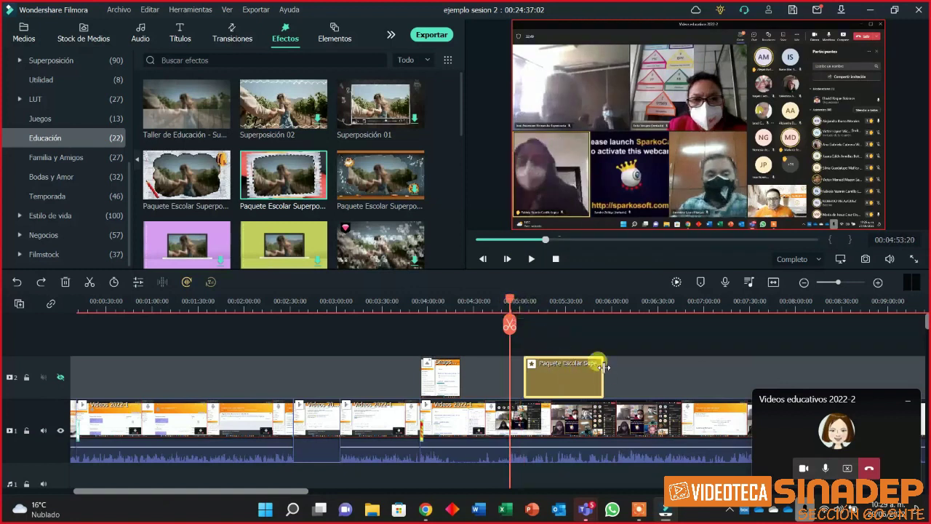
drag(571, 377, 584, 428)
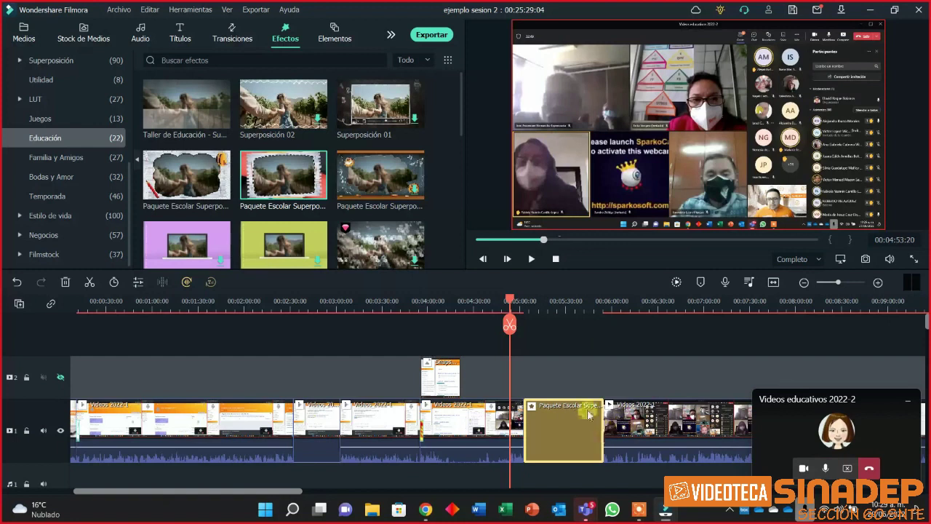
key(ctrl+z)
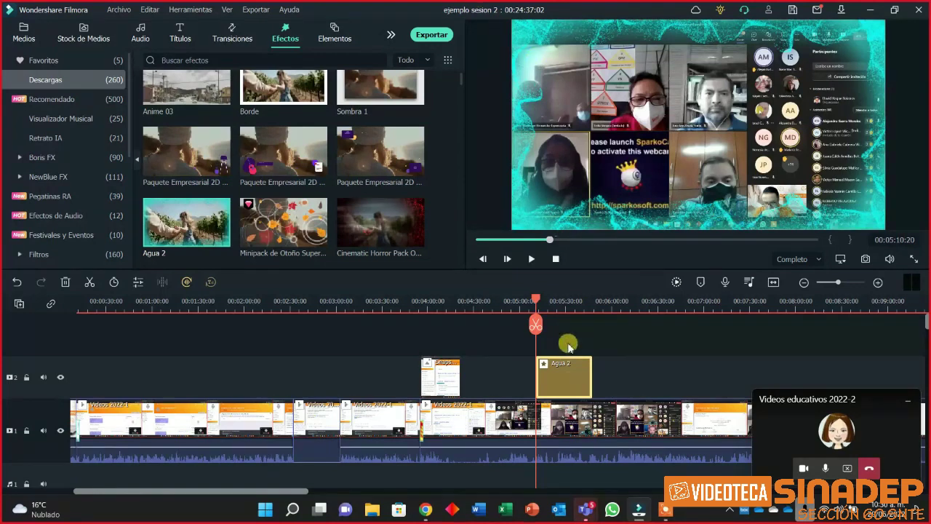
Move the Agua 2 effect along video track 2 to start at about 00:05:27.
drag(567, 378, 592, 374)
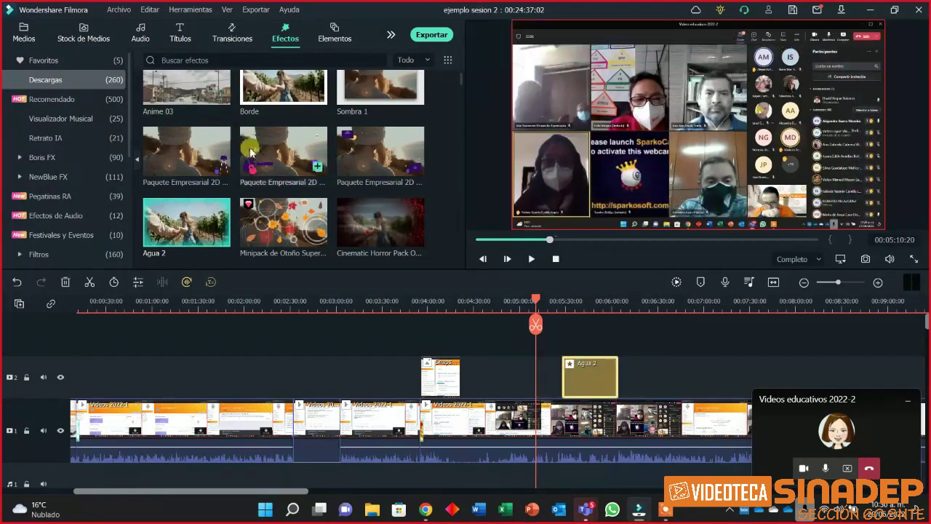
Browse the Educación effects and download the green Tutorial de Educación overlay with the laptop frame.
scroll(279, 169, up, 1)
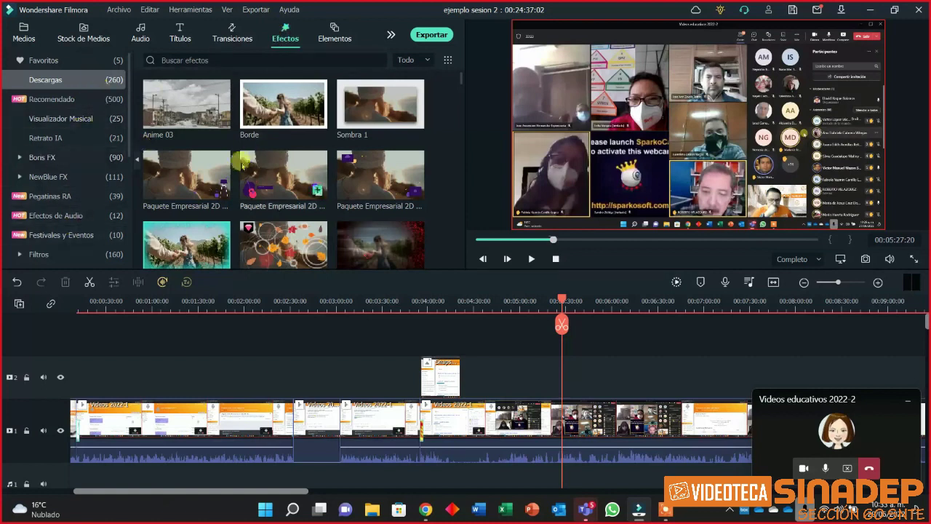
scroll(62, 167, down, 5)
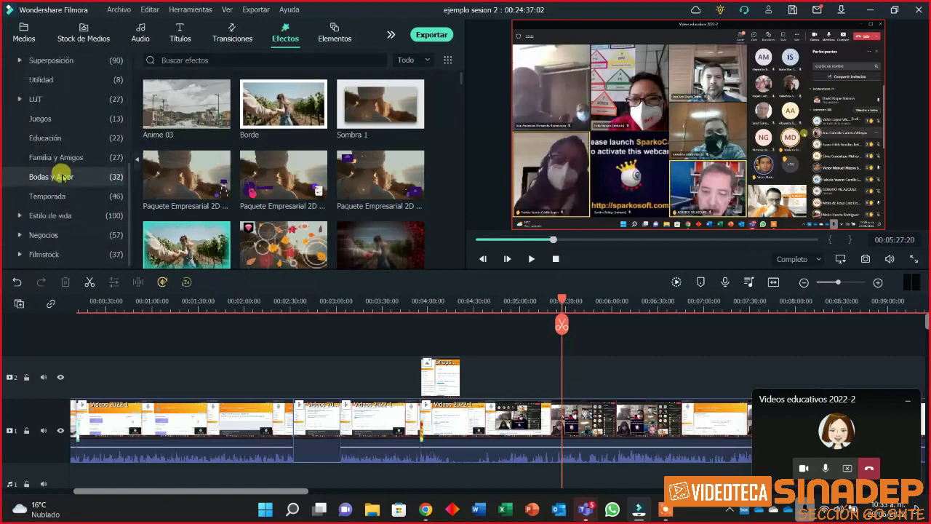
click(61, 137)
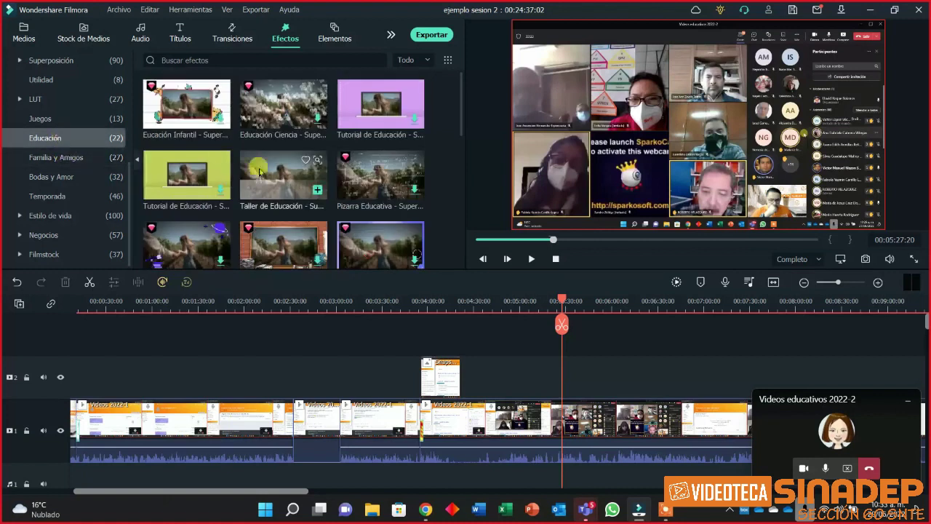
scroll(262, 167, down, 3)
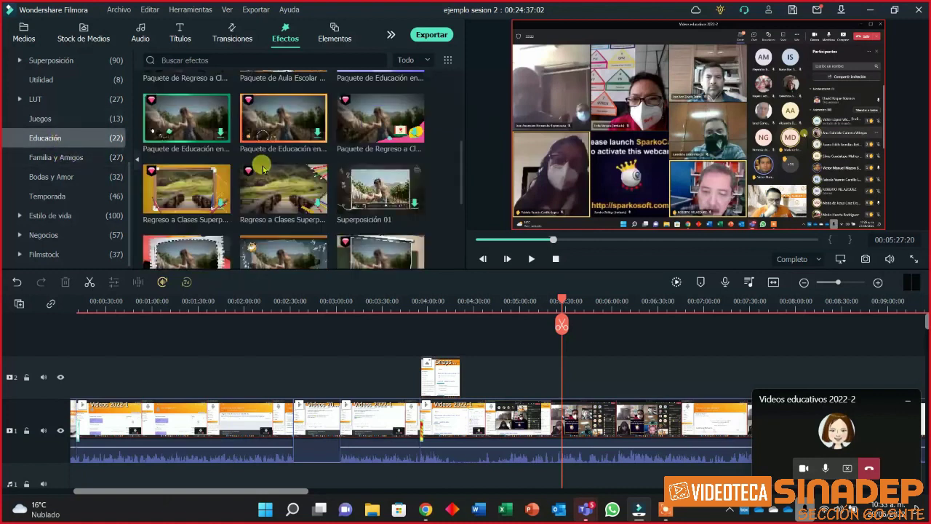
scroll(269, 172, down, 2)
scroll(272, 178, down, 3)
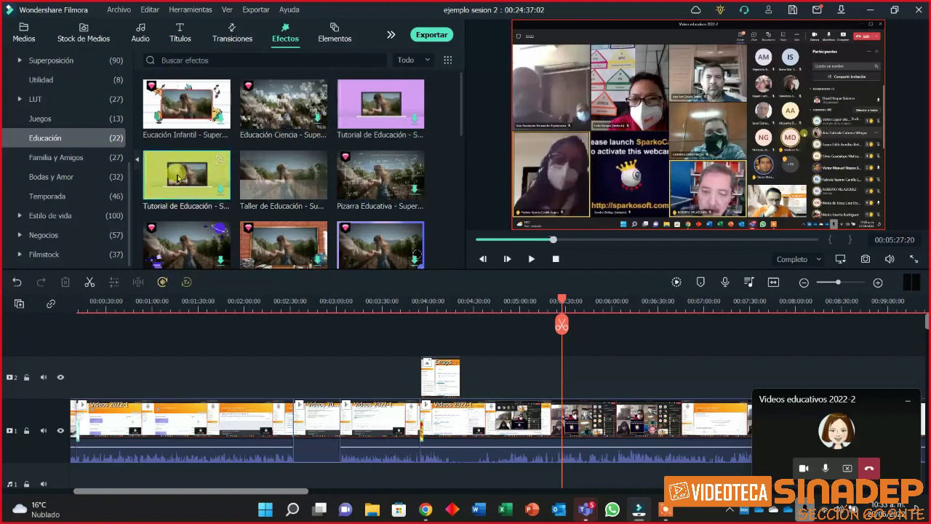
click(222, 195)
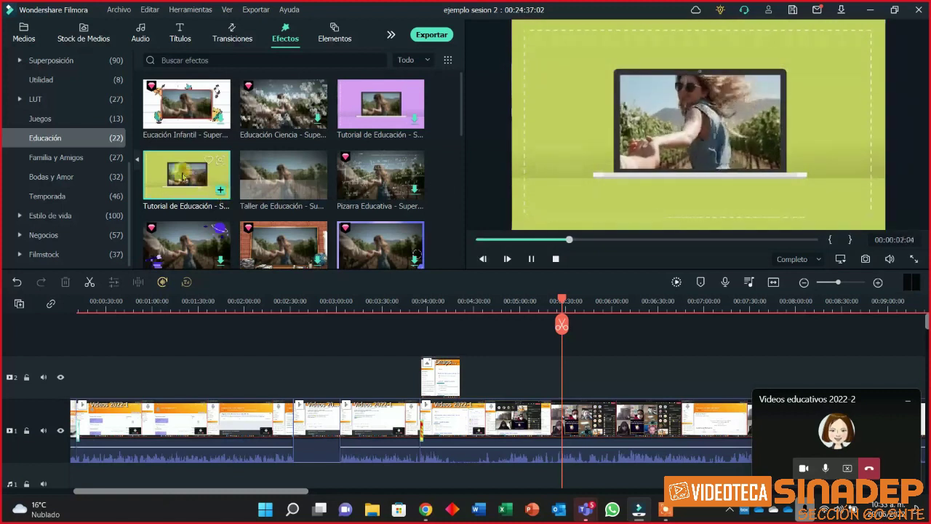
Place the green Tutorial de Educación overlay on video track 2 at 00:05:27:20 and scrub through it to 00:05:43:06.
drag(208, 194, 594, 378)
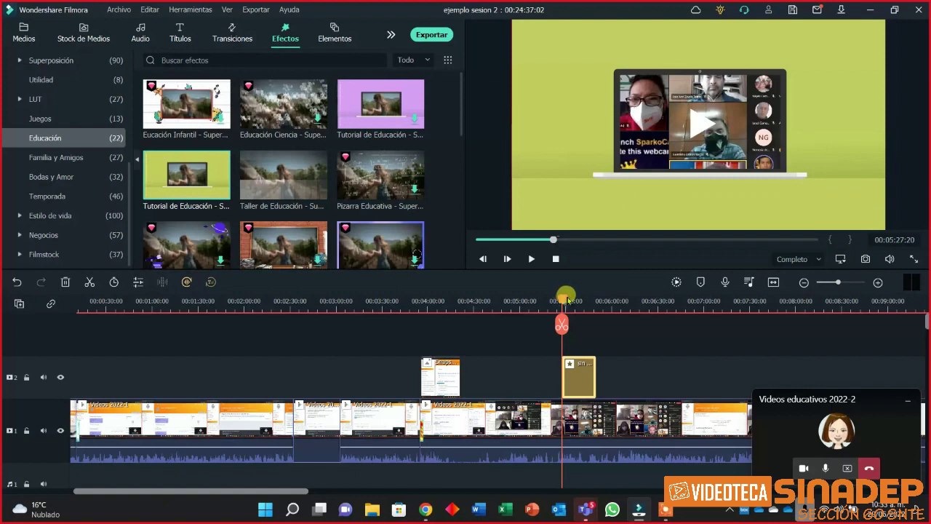
drag(562, 298, 584, 299)
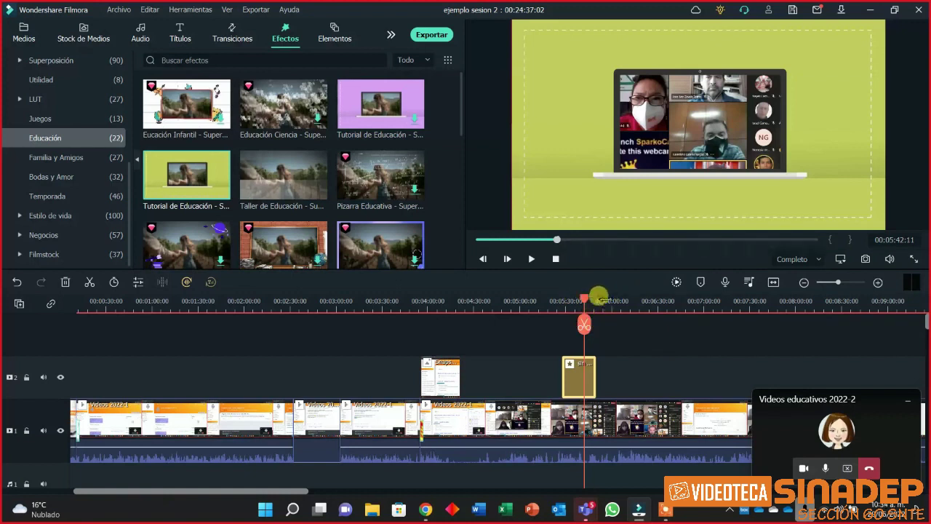
mouse_move(596, 300)
mouse_down()
mouse_move(640, 306)
mouse_move(584, 309)
mouse_move(615, 313)
mouse_move(588, 315)
mouse_up()
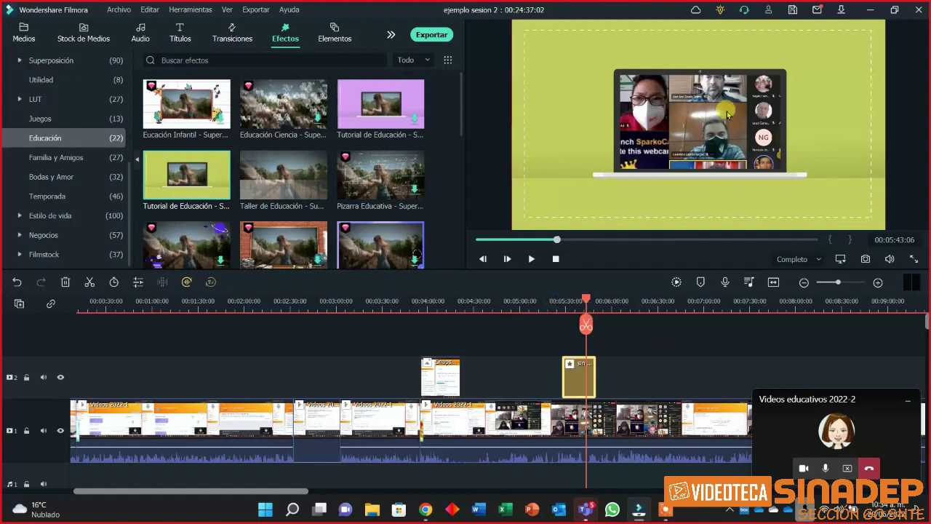
Open the Recomendado effects and try to add the Círculo Iridiscente 3 effect to video track 2 after the laptop overlay.
scroll(82, 186, up, 5)
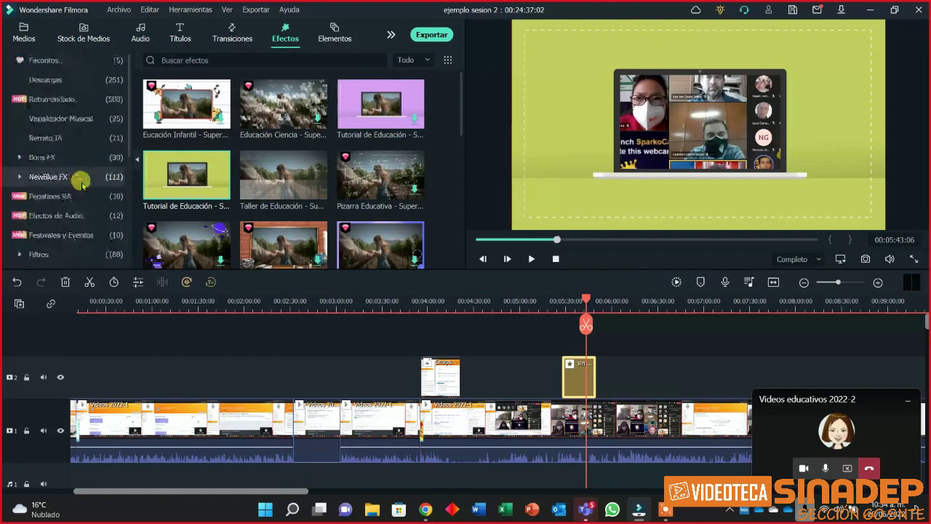
click(69, 100)
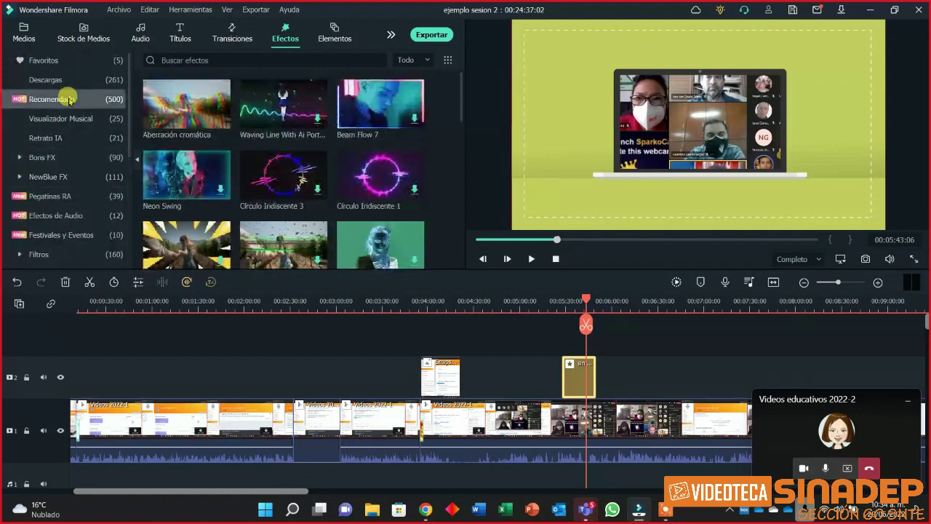
drag(283, 175, 611, 386)
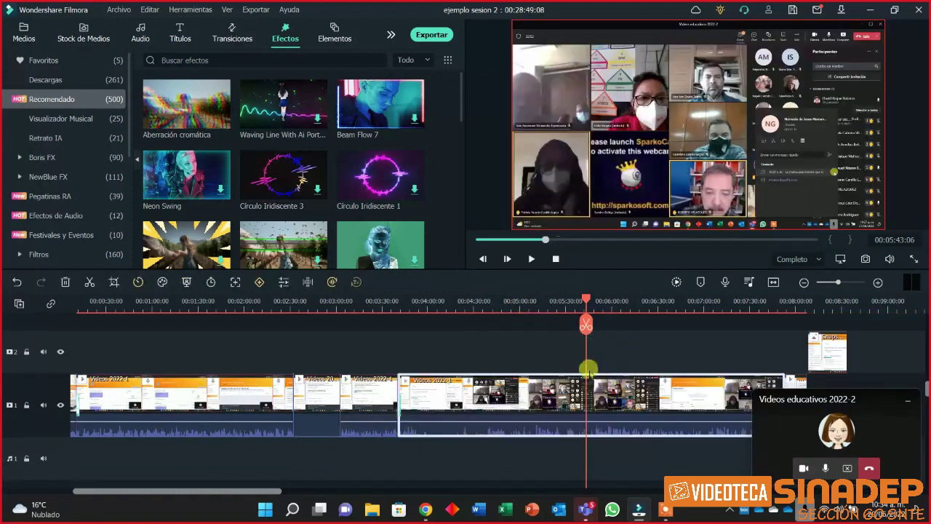
Undo the last effect placement on the timeline.
key(ctrl+z)
click(244, 401)
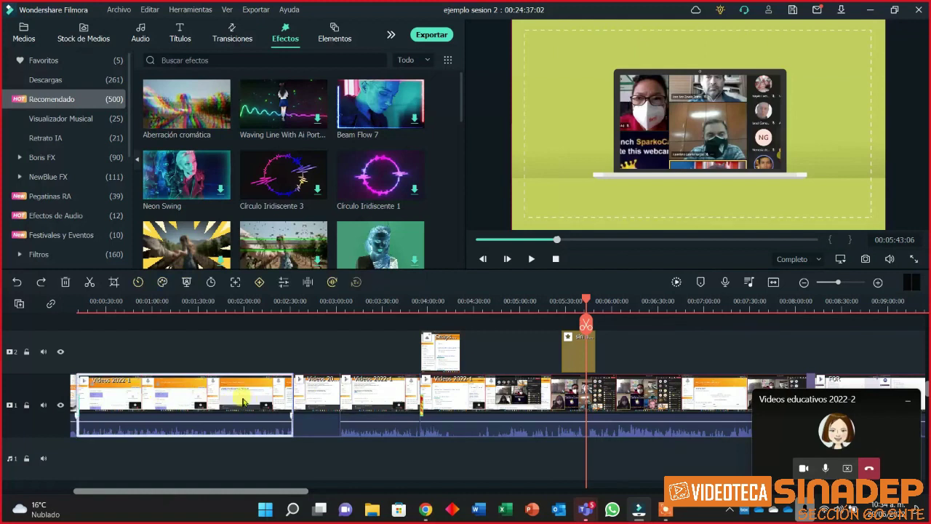
click(304, 402)
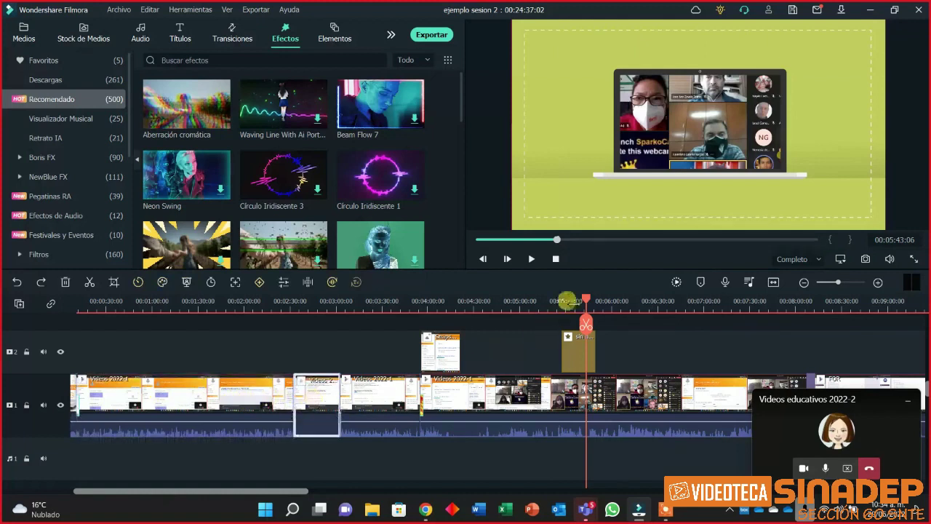
Add the Círculo Iridiscente 1 effect to video track 2 at 00:03:18:13 and try to move its circle in the preview.
drag(586, 299, 363, 299)
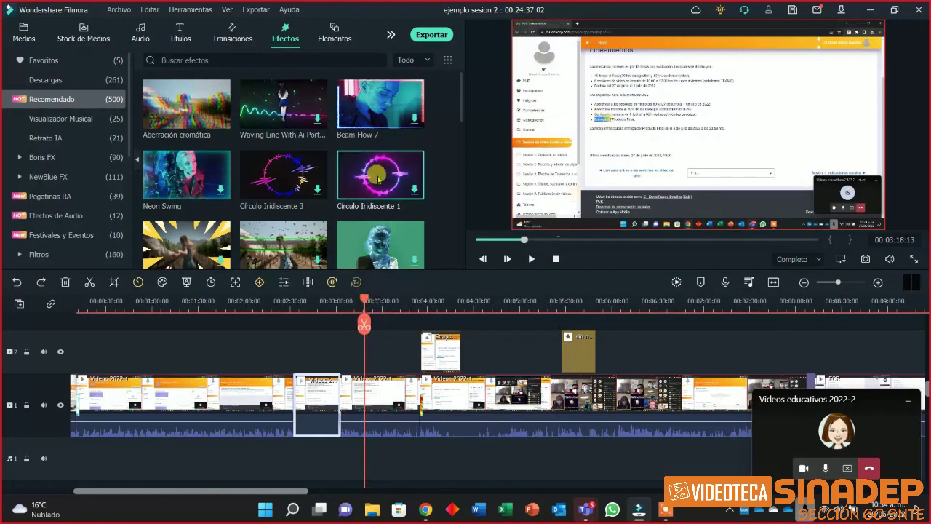
drag(379, 173, 372, 361)
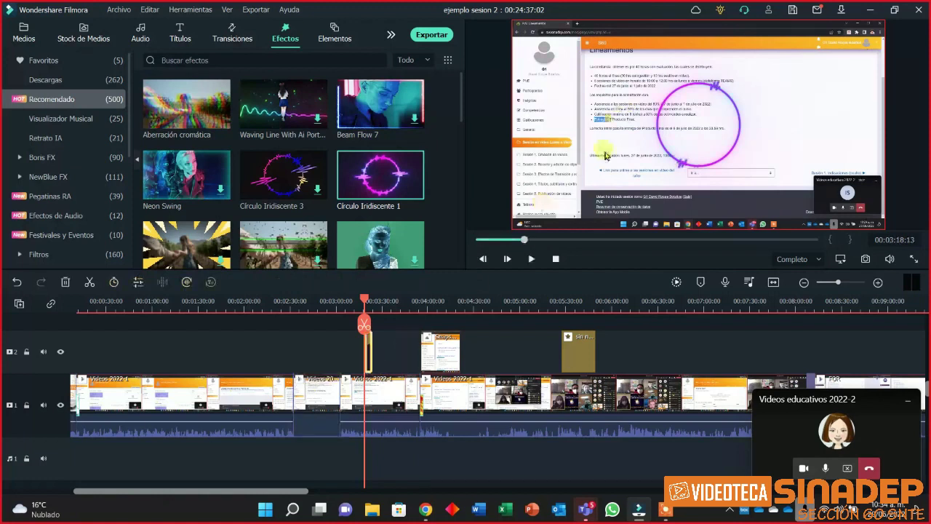
click(663, 128)
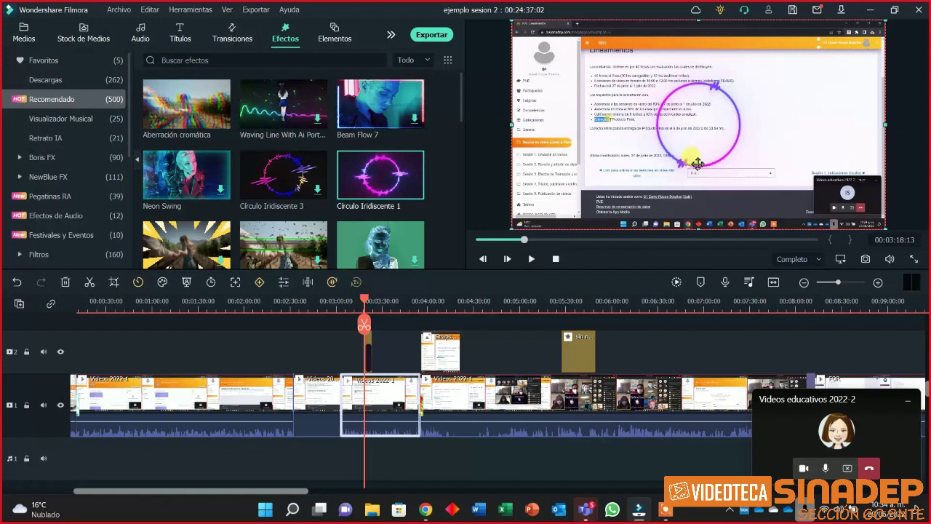
drag(772, 118, 746, 117)
Set the Círculo Iridiscente 1 effect to intensity 0.89, opacity 93.05, radius 0.99, position X 36.75 and position Y 48.34.
double_click(681, 148)
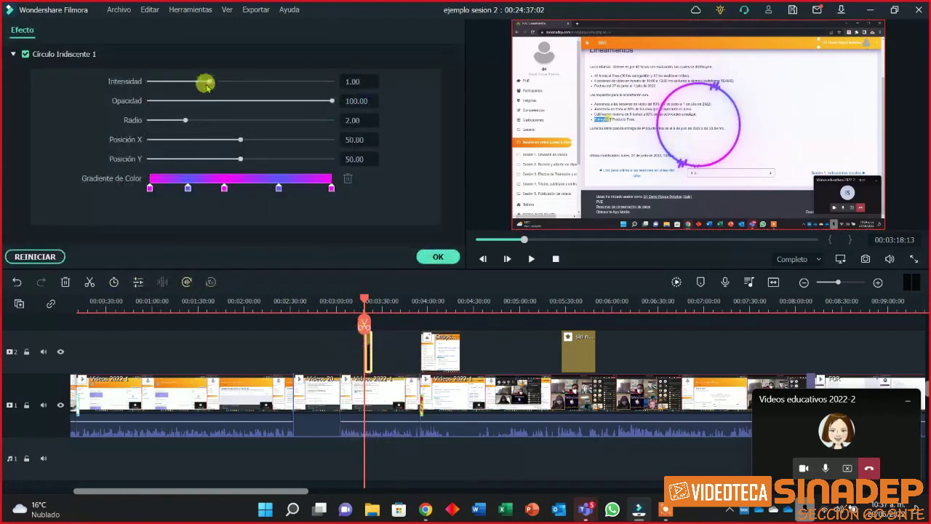
mouse_move(209, 82)
mouse_down()
mouse_move(320, 96)
mouse_move(203, 84)
mouse_up()
mouse_move(331, 100)
mouse_down()
mouse_move(240, 102)
mouse_move(318, 100)
mouse_up()
mouse_move(185, 120)
mouse_down()
mouse_move(260, 121)
mouse_move(186, 125)
mouse_move(198, 121)
mouse_up()
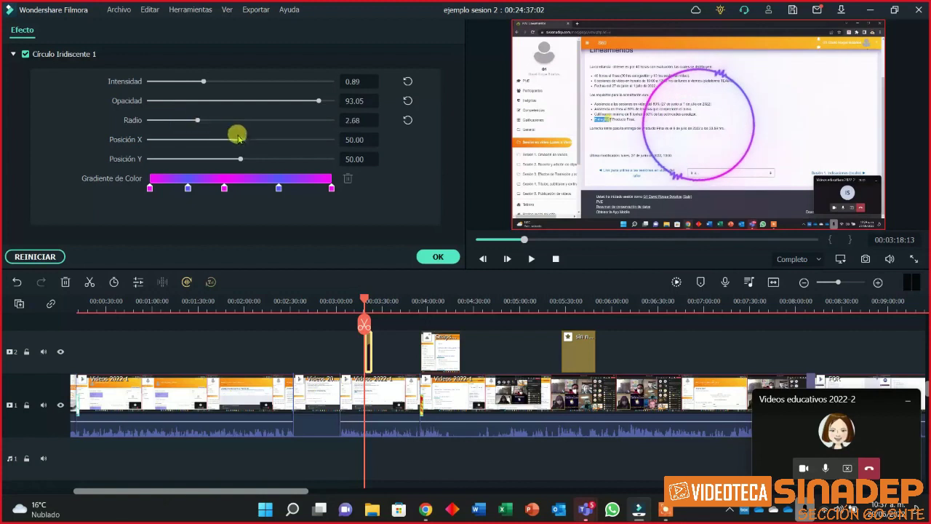
mouse_move(234, 141)
mouse_down()
mouse_move(210, 141)
mouse_move(235, 158)
mouse_up()
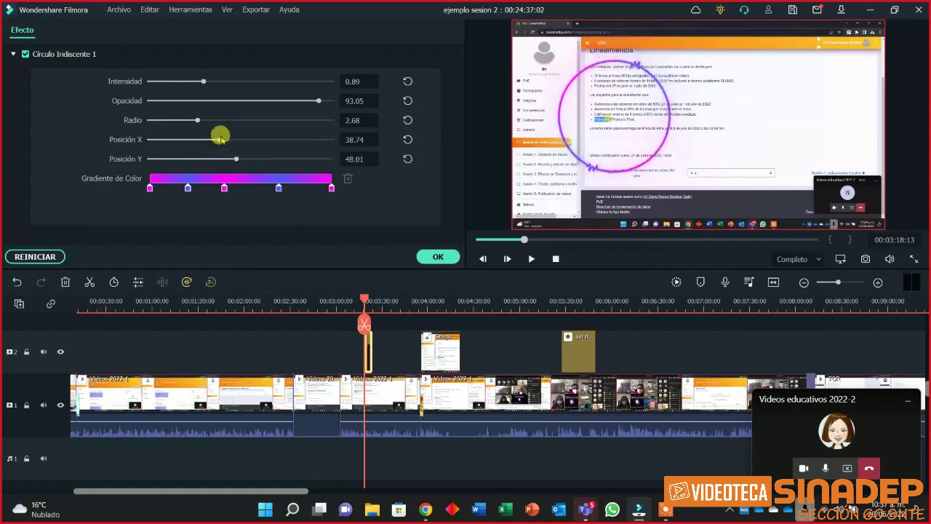
mouse_move(182, 123)
mouse_down()
mouse_move(199, 121)
mouse_move(166, 121)
mouse_up()
drag(221, 142, 235, 158)
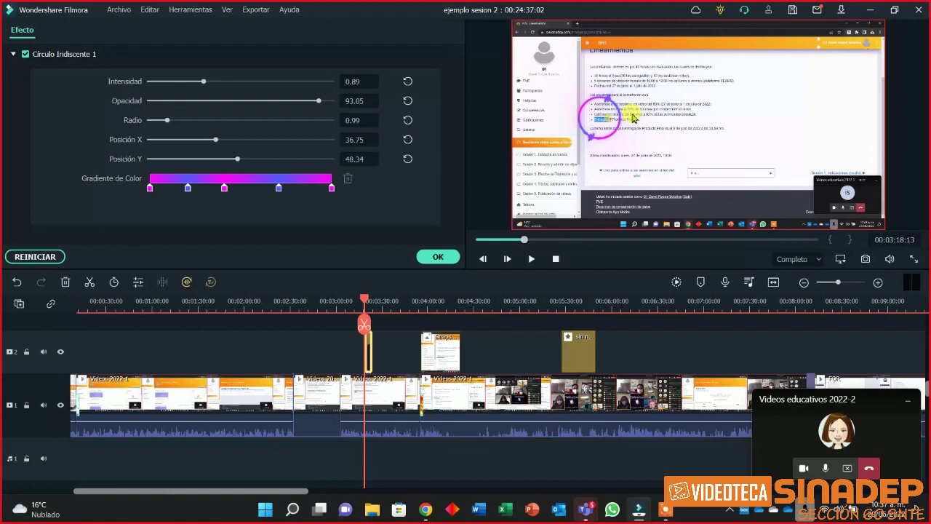
Play the circle effect from about 00:03:14:04 and accept its settings.
drag(362, 298, 357, 301)
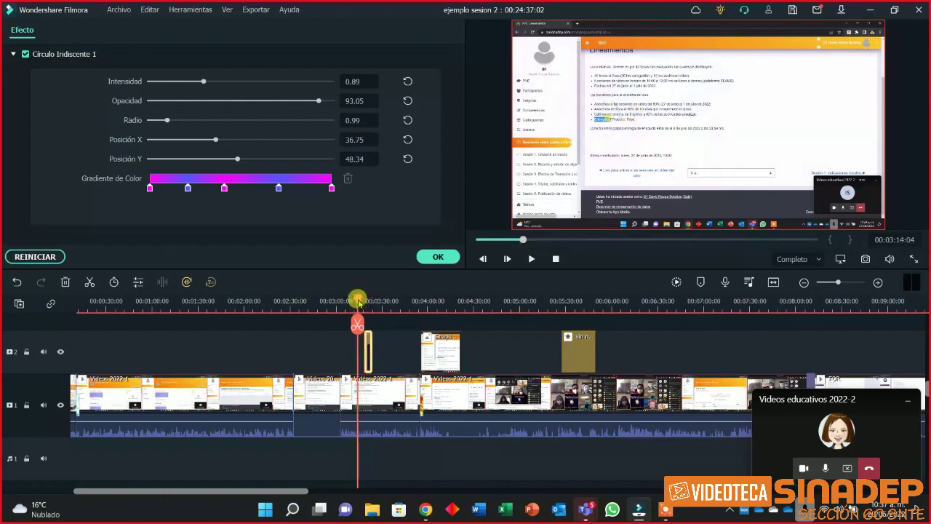
click(533, 258)
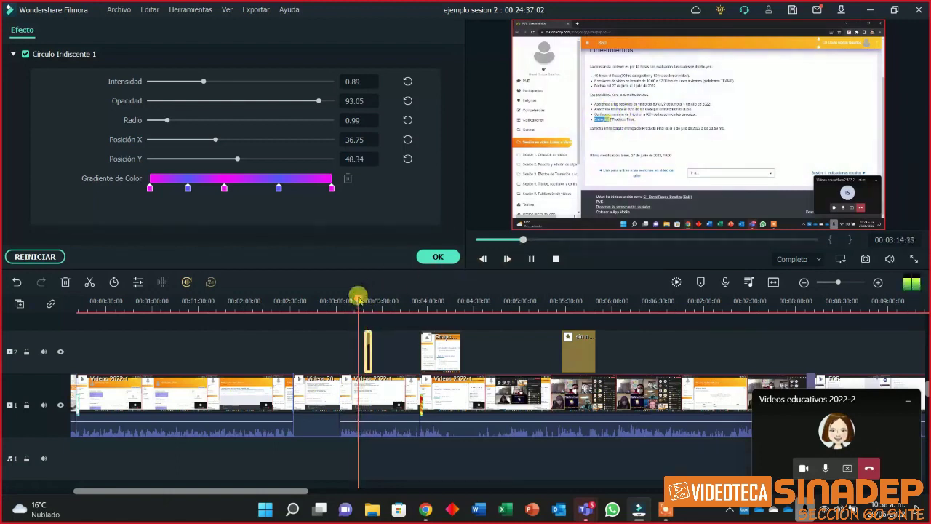
drag(358, 298, 363, 300)
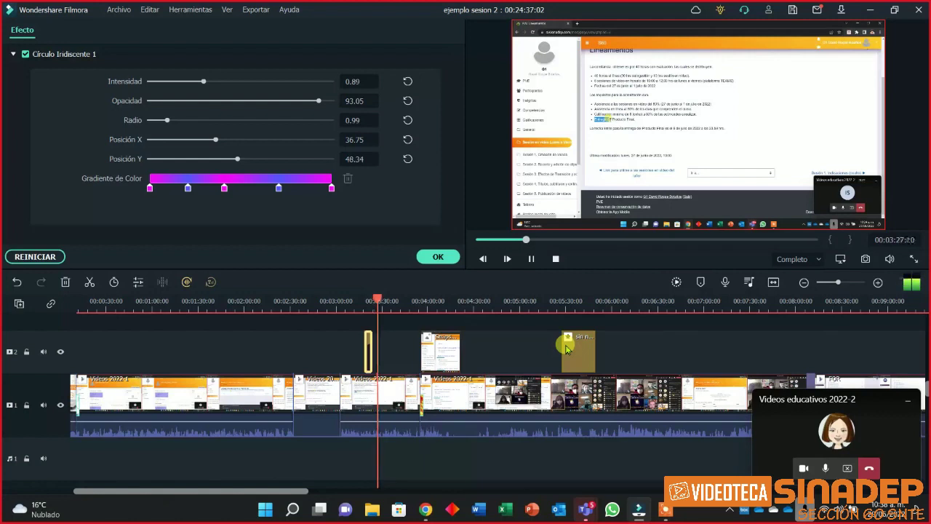
click(418, 257)
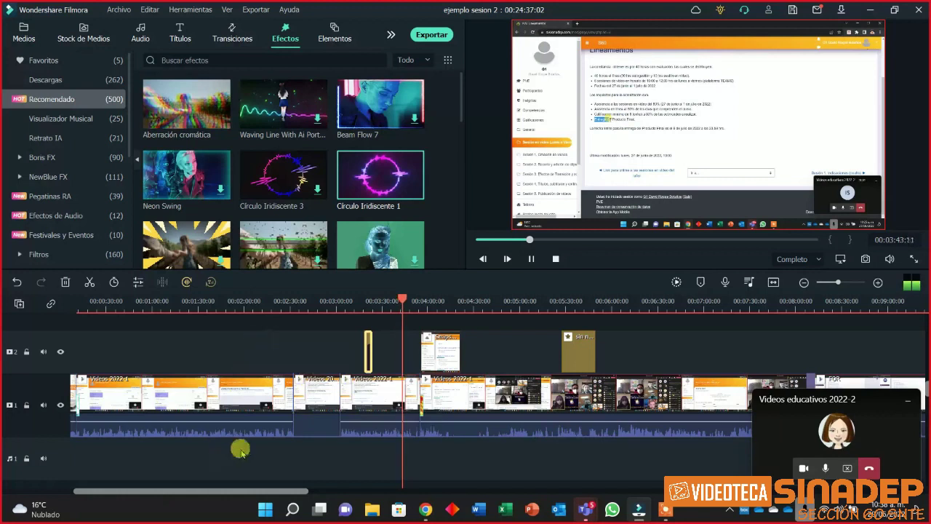
Browse the Recomendado effects, download Remove White BG and mark Barra de Censura as a favorite.
scroll(395, 210, down, 5)
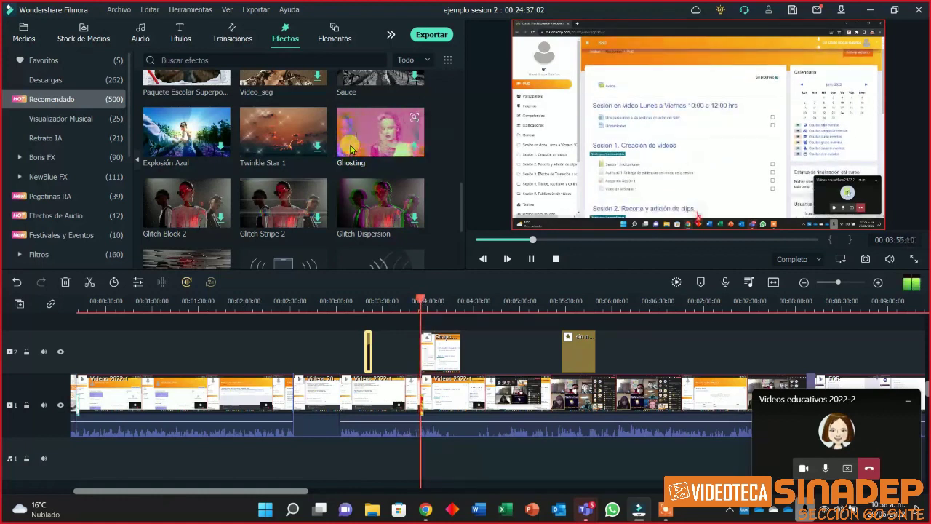
scroll(364, 255, down, 2)
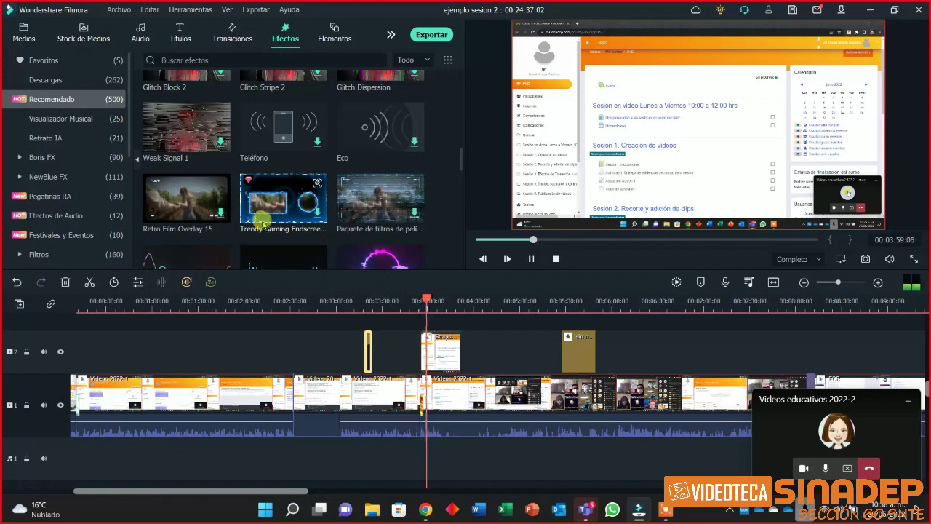
scroll(259, 222, down, 5)
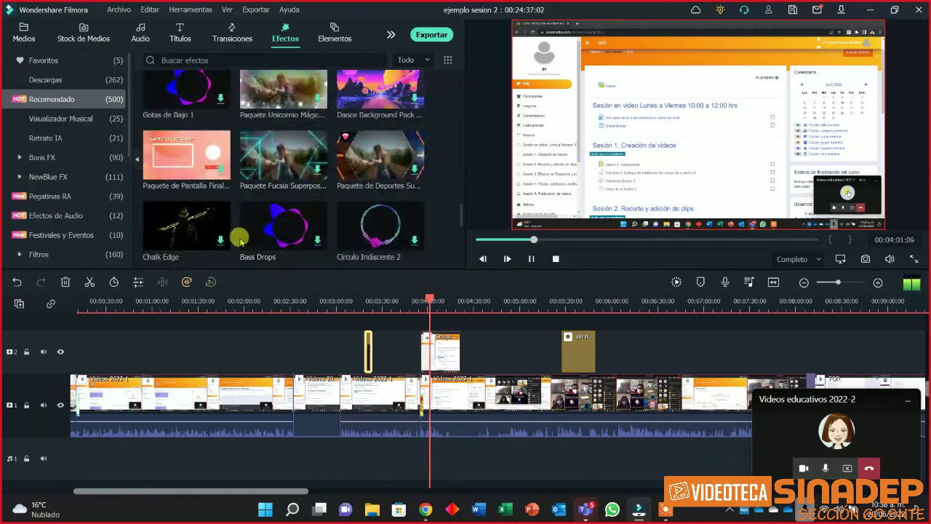
scroll(378, 250, up, 5)
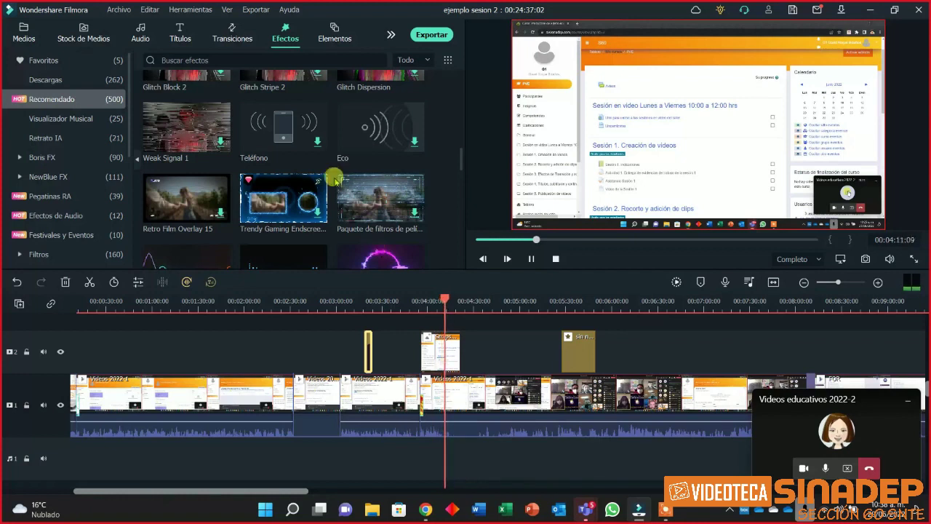
scroll(244, 156, down, 5)
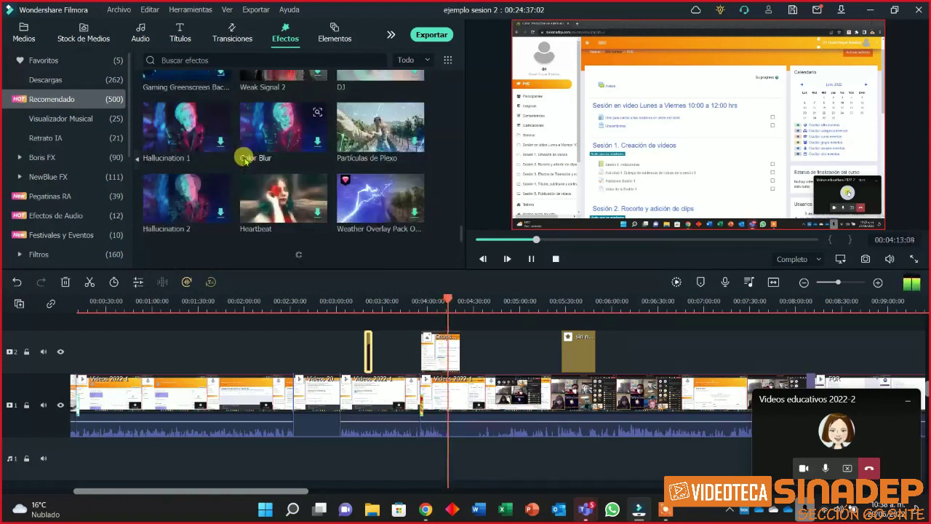
scroll(353, 204, down, 5)
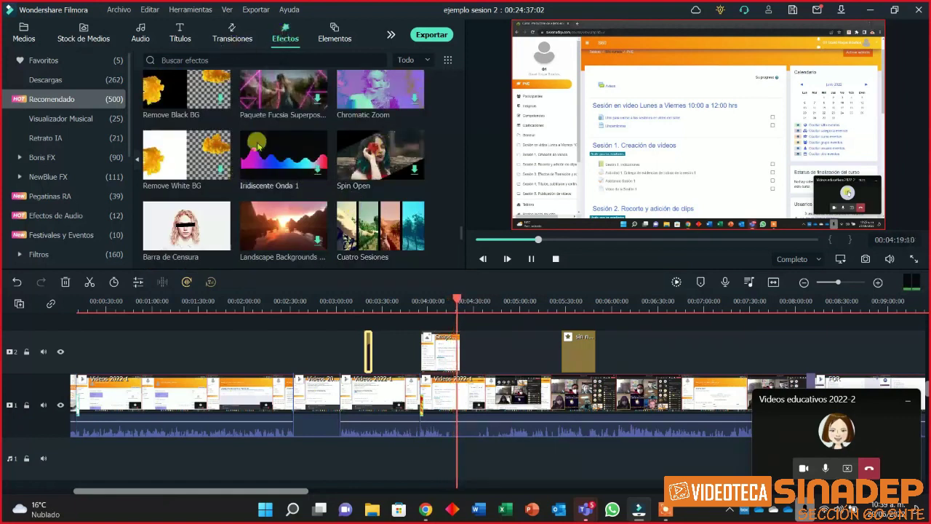
click(166, 169)
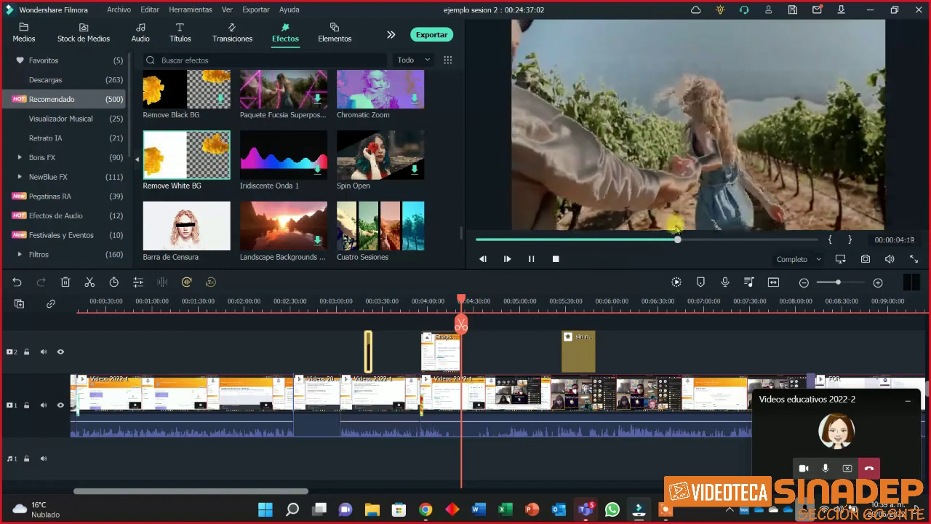
click(218, 216)
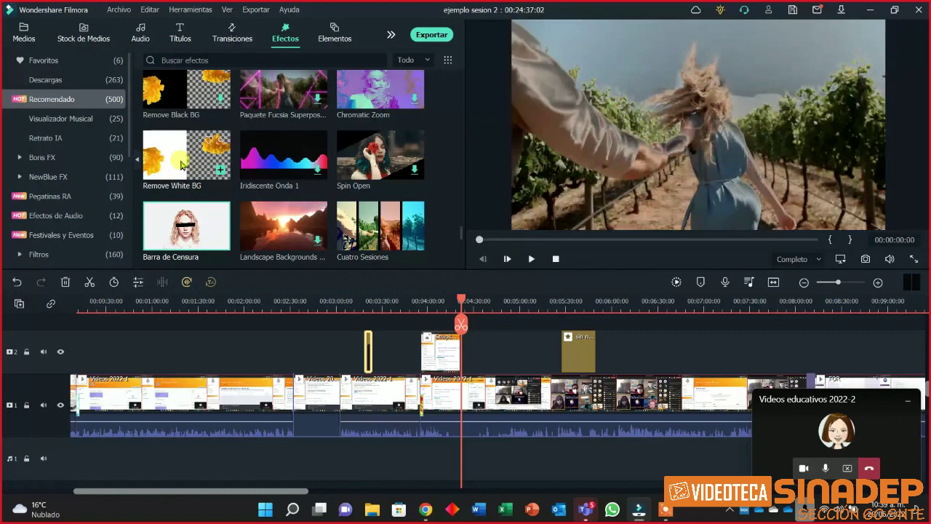
Place the Remove White BG effect on video track 2 at about 00:02:16 and check it at 00:02:44:03.
drag(177, 166, 321, 374)
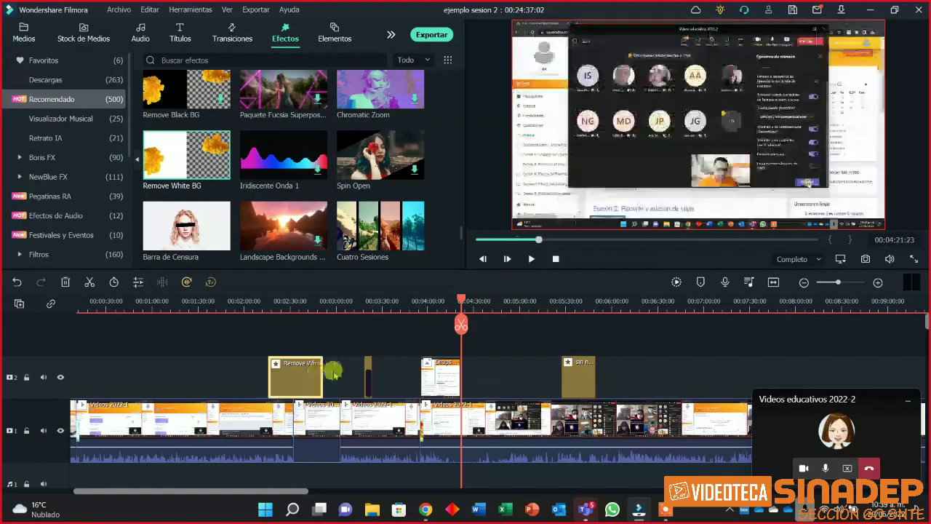
drag(461, 294, 312, 317)
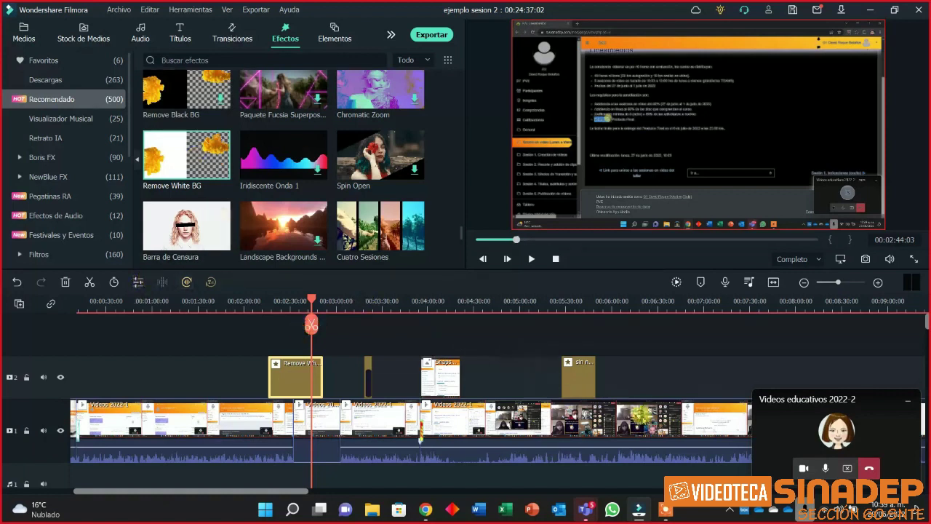
Move the playhead to 00:00:40:18 and browse the Favoritos and Descargas effects down to Barra de Censura.
click(164, 424)
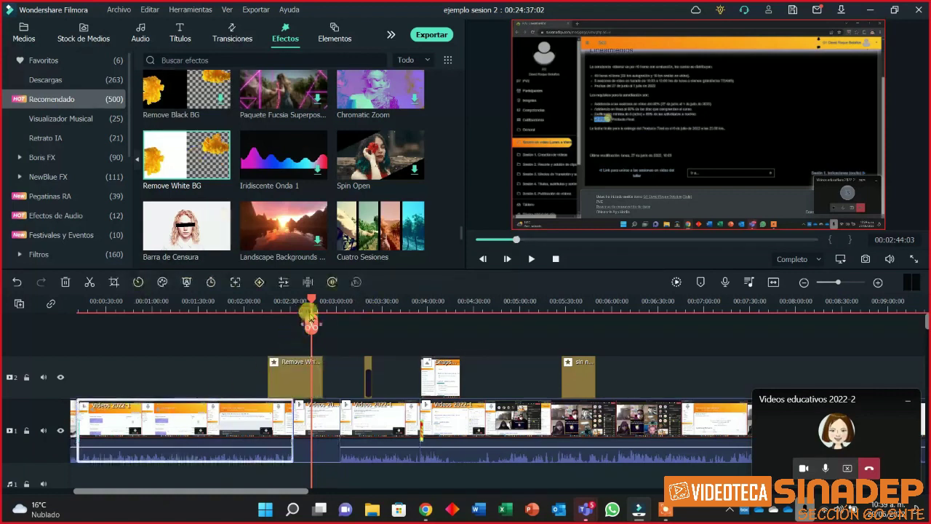
drag(309, 301, 124, 320)
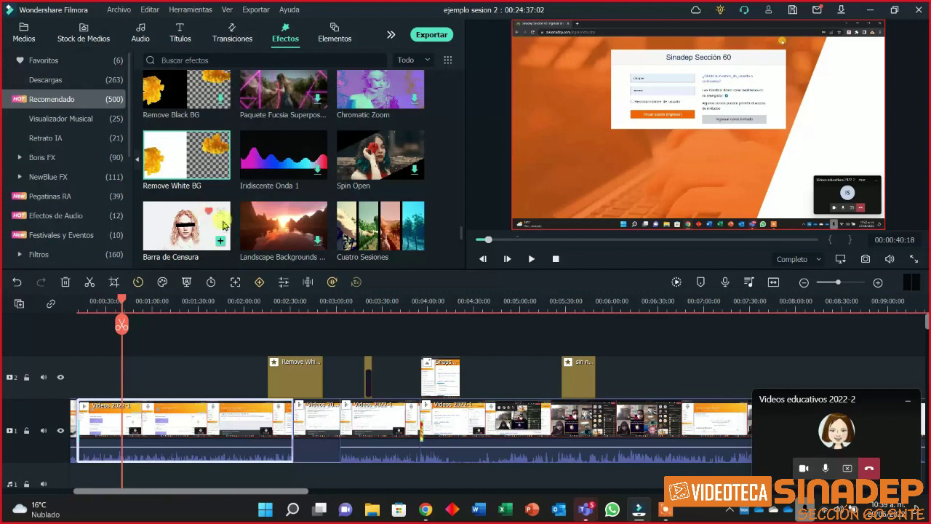
click(82, 61)
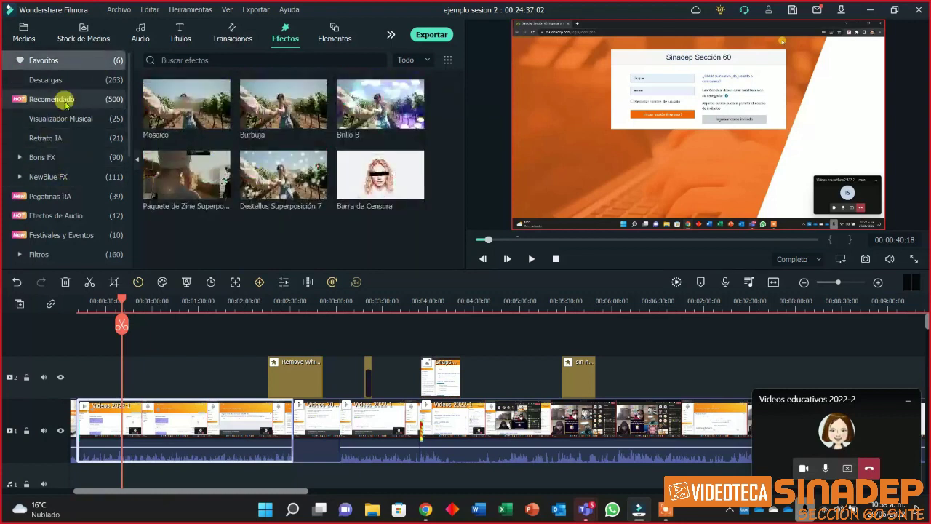
click(73, 80)
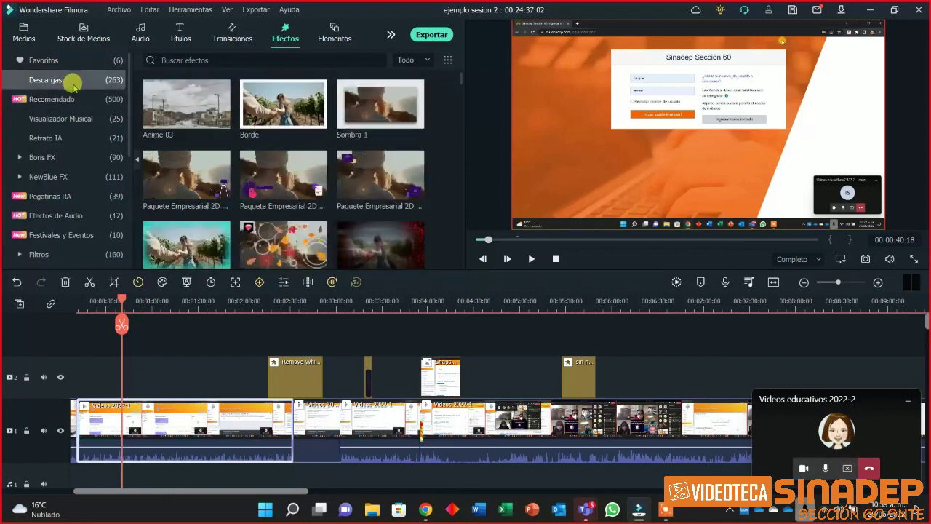
scroll(224, 210, down, 3)
scroll(224, 210, down, 5)
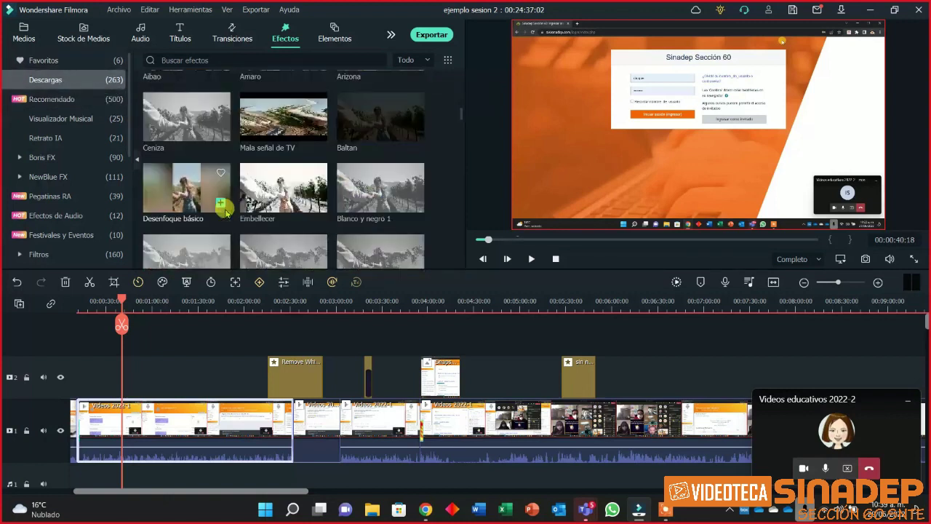
scroll(224, 210, down, 5)
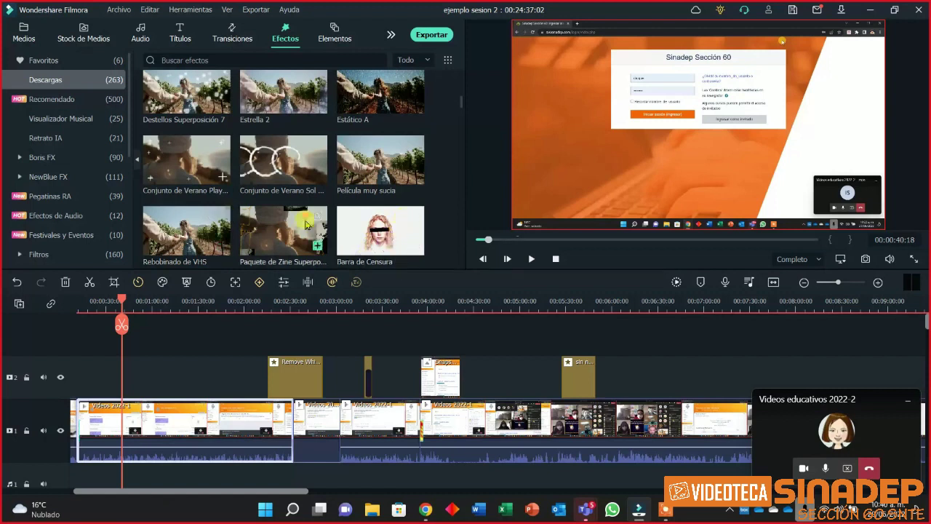
click(403, 220)
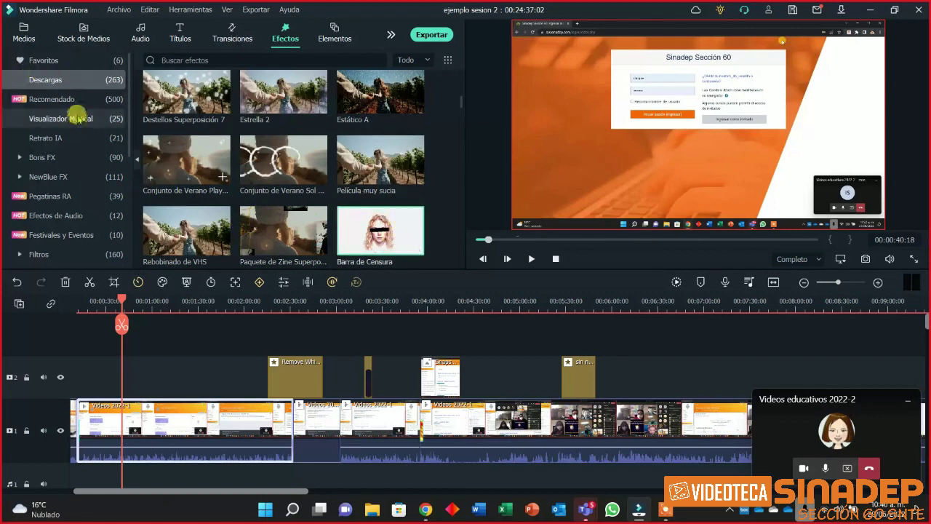
Preview the Mosaico effect from the favorites and add it to video track 2 at 00:00:40:18.
click(74, 64)
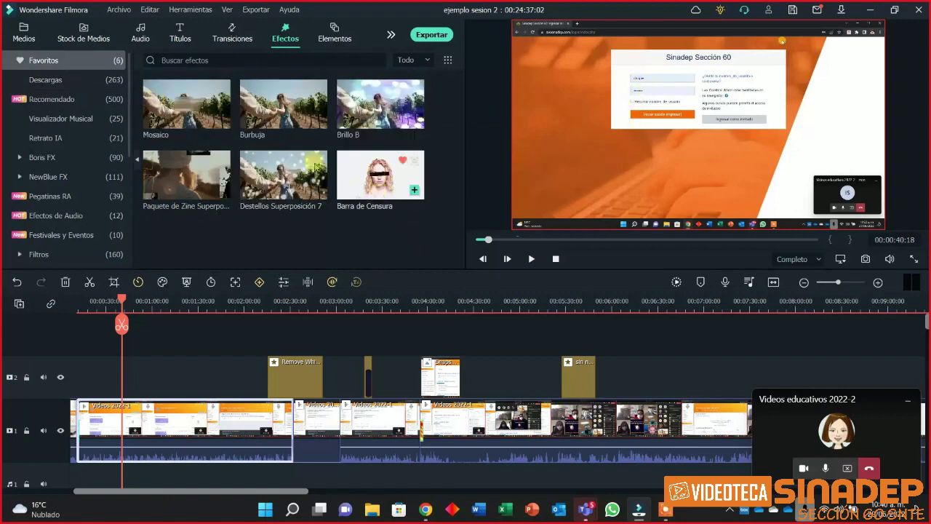
click(180, 108)
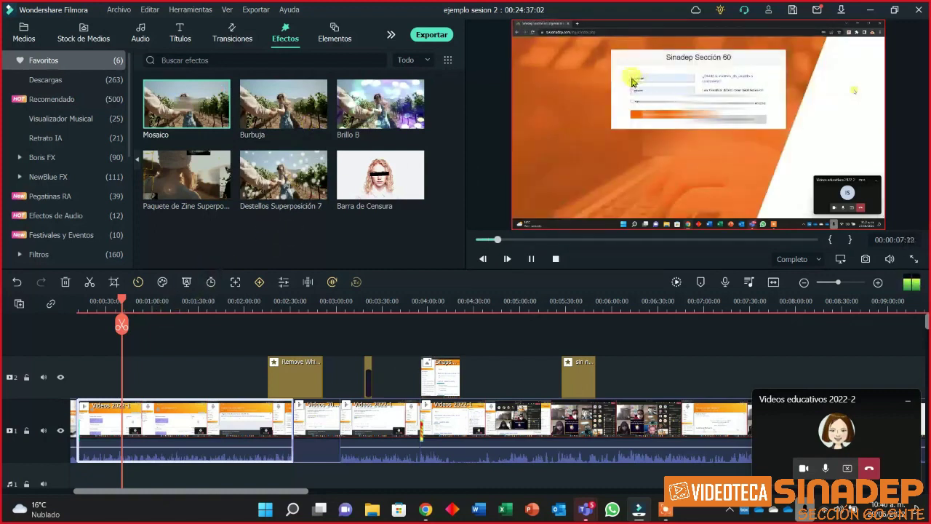
mouse_move(180, 108)
drag(182, 116, 126, 384)
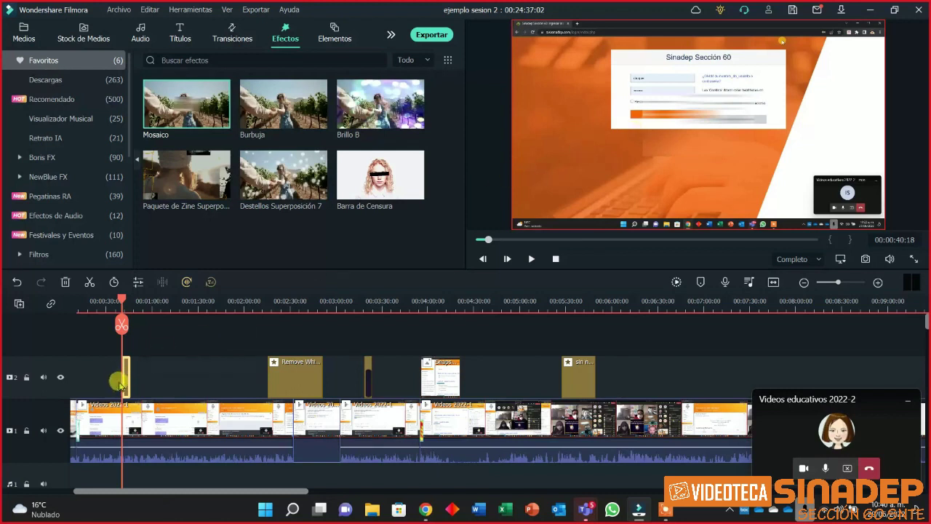
Move the mosaic area onto the login form in the preview and shrink it to cover the username field.
drag(682, 128, 670, 100)
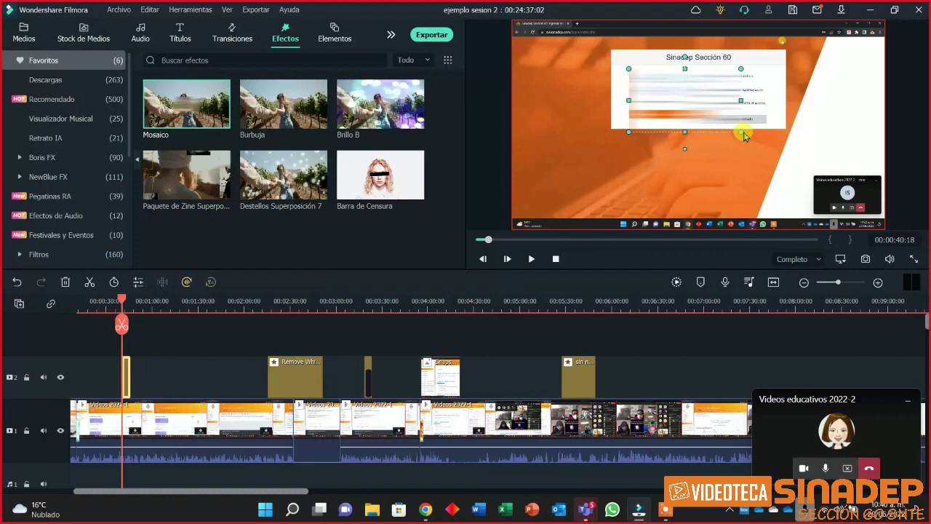
drag(740, 131, 646, 82)
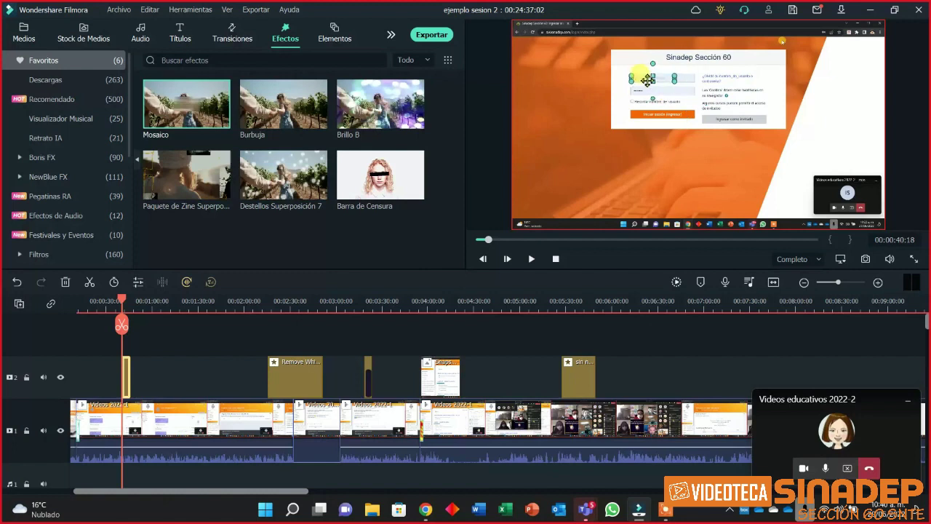
Deselect the mosaic effect and check the covered username field in the full-screen preview at 00:00:40:18.
click(694, 153)
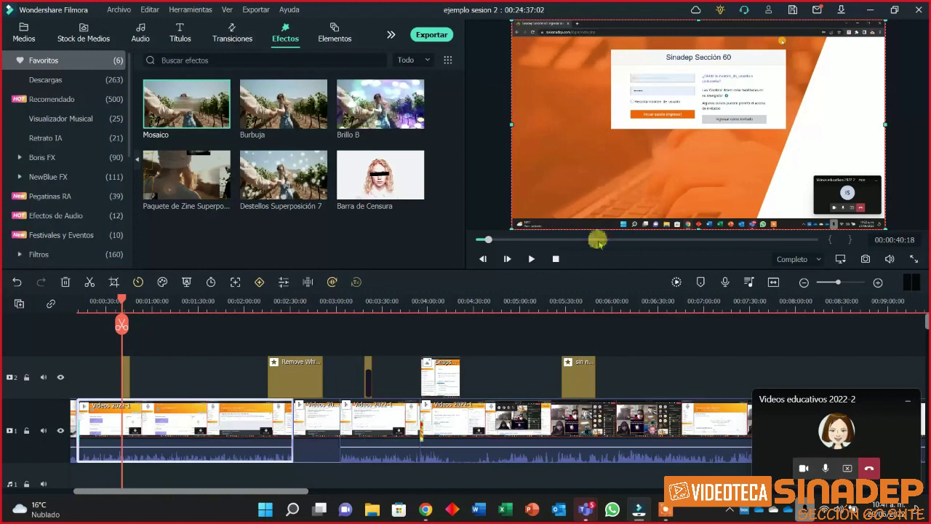
click(841, 260)
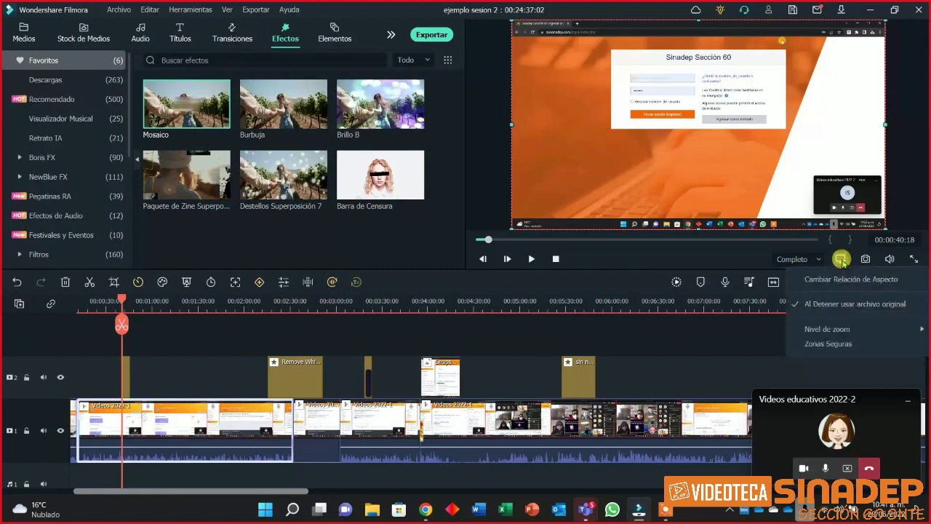
click(841, 260)
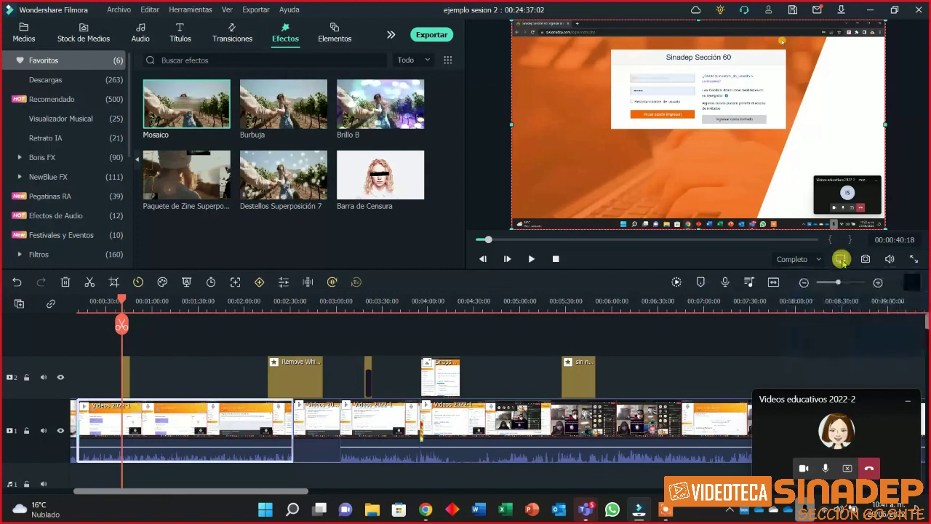
click(914, 259)
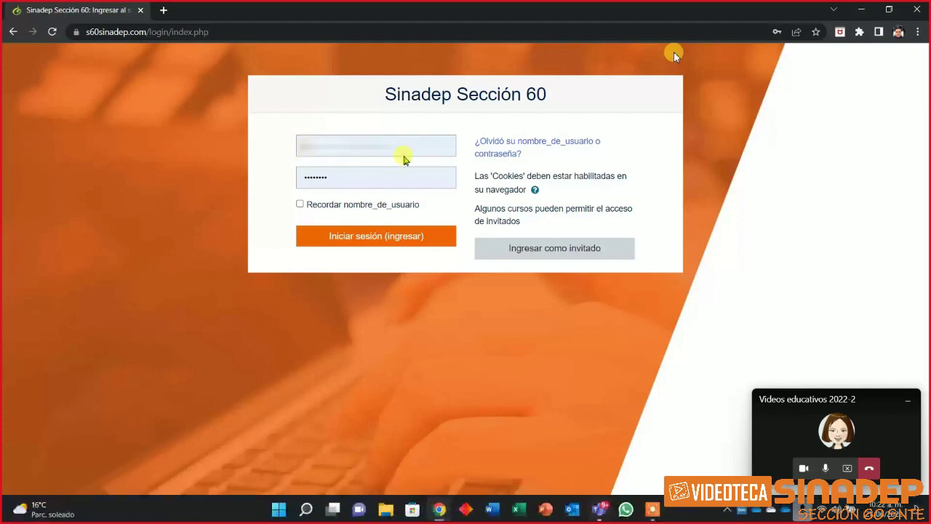
key(Escape)
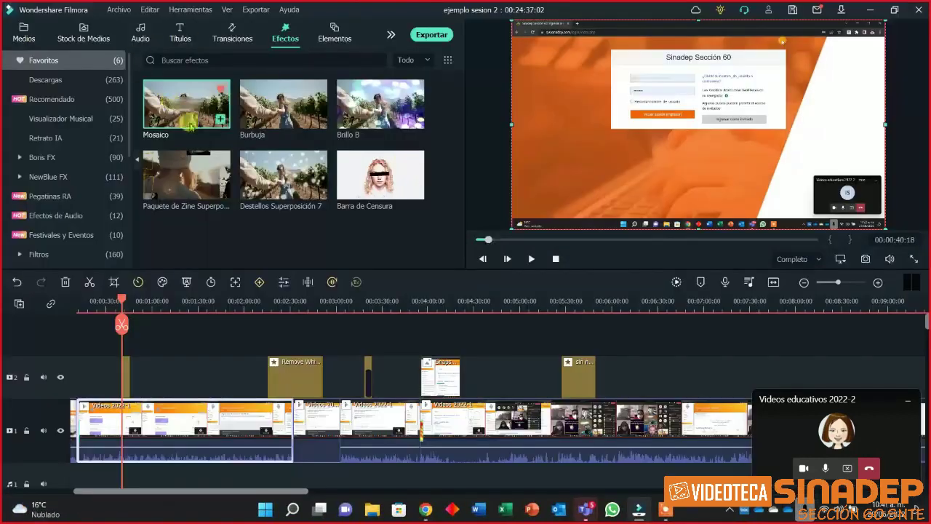
Search for mosaico in the Descargas effects and again in the Recomendado effects.
click(73, 80)
text(mosaico)
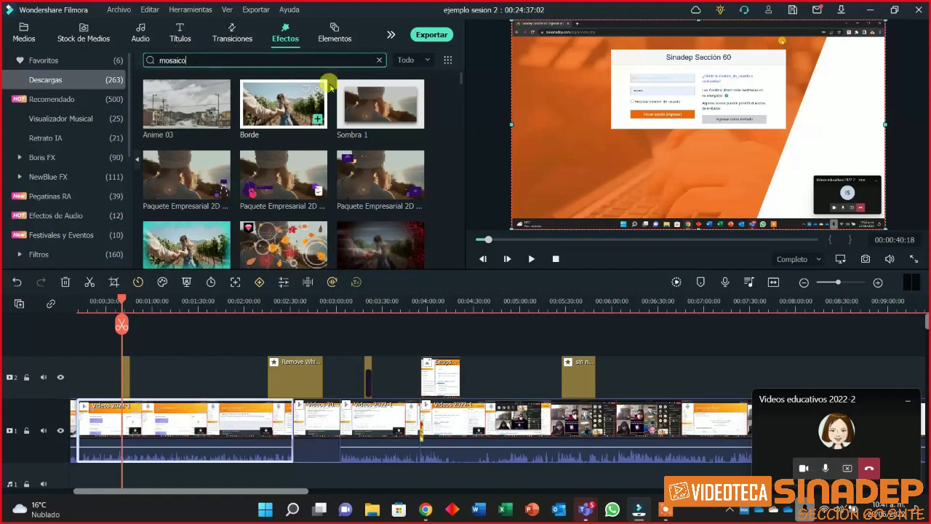
key(Return)
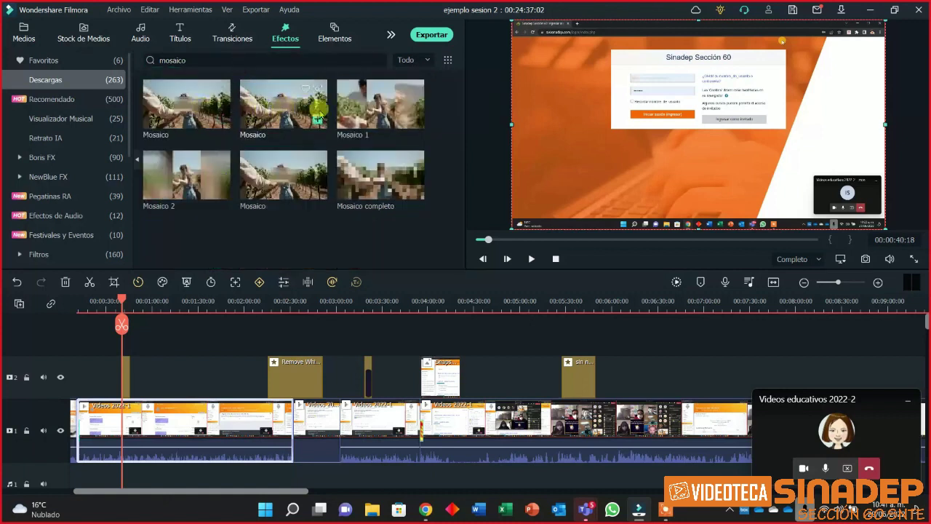
click(63, 96)
click(198, 57)
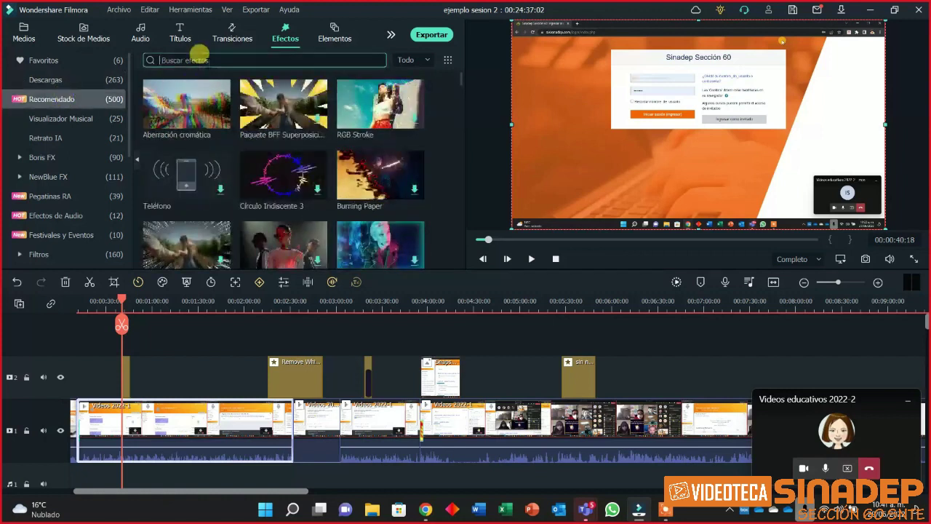
text(mosa)
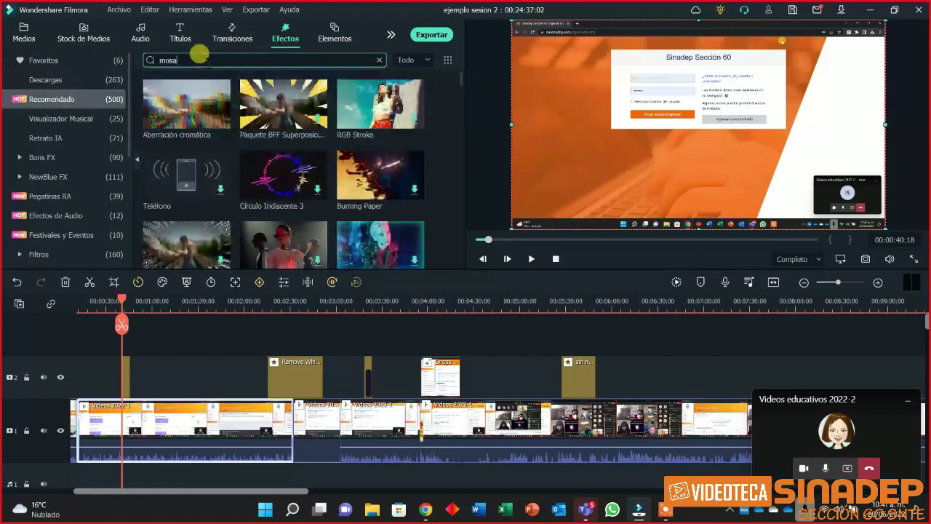
text(ico)
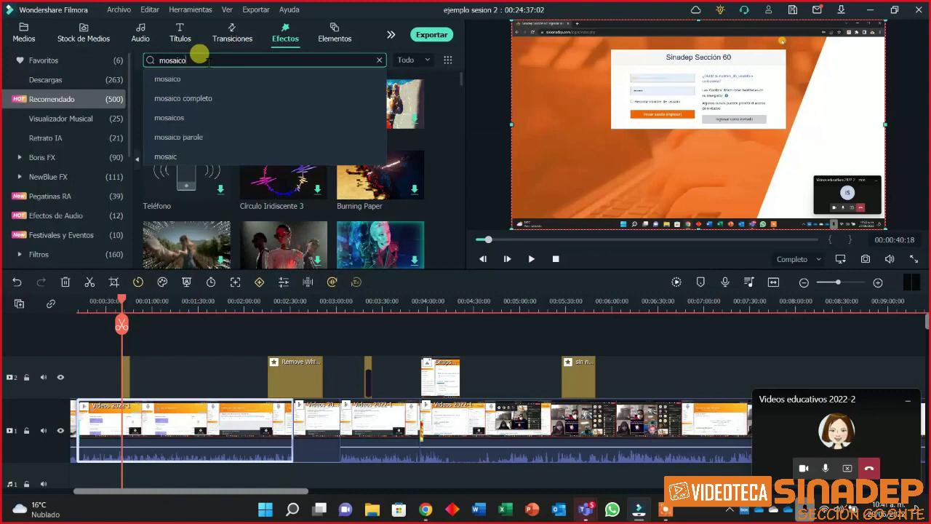
click(200, 78)
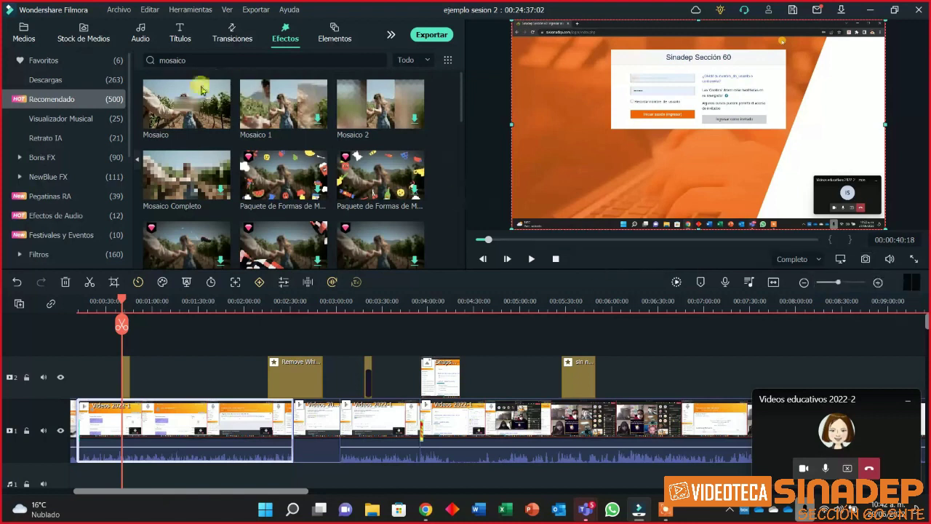
Return to the favorite effects for Barra de Censura, and reopen the project from its automatic backup.
click(29, 60)
click(385, 179)
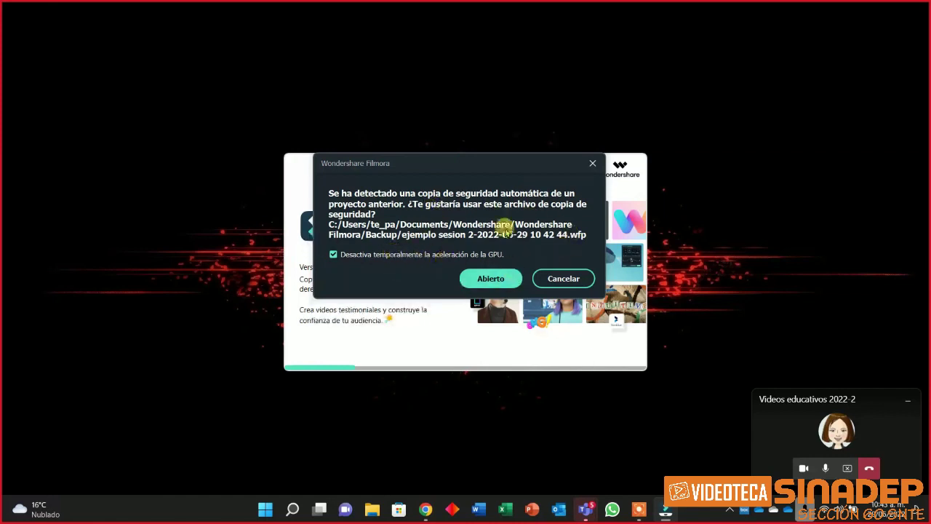
click(502, 281)
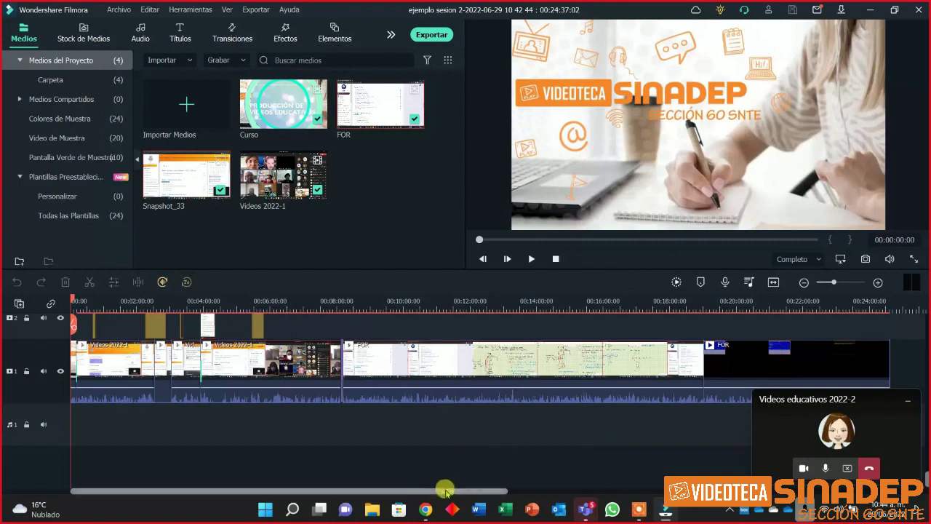
Select the mosaic effect on video track 2 and move the playhead to 00:00:41:13.
scroll(294, 427, up, 2)
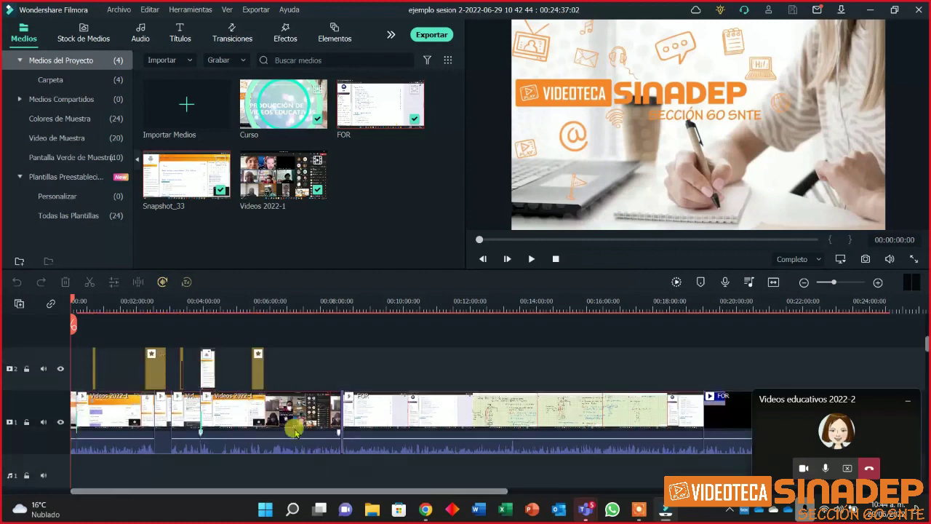
click(94, 367)
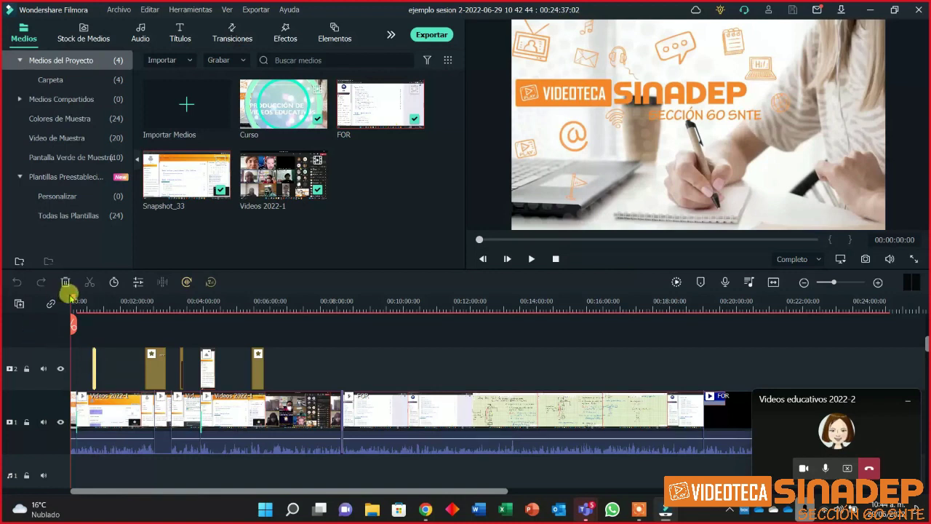
drag(72, 300, 93, 301)
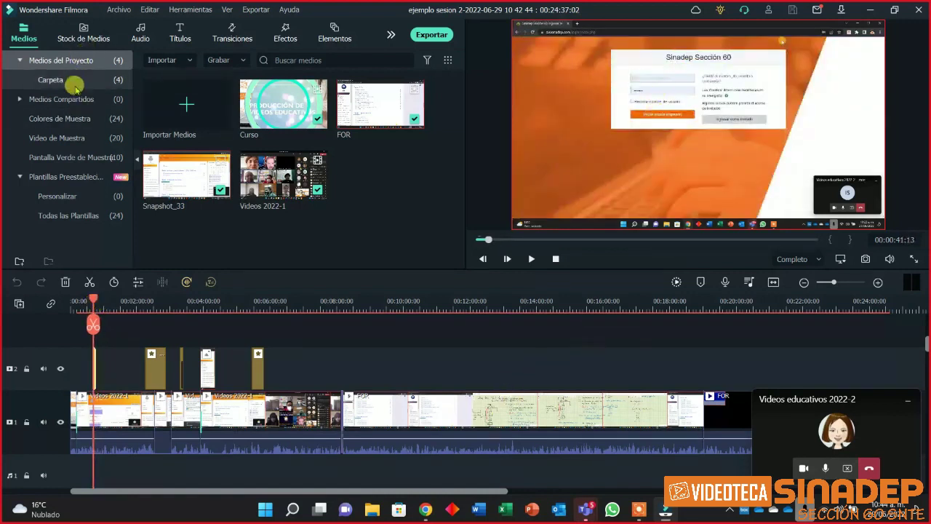
Search the Recomendado effects for censura.
click(283, 32)
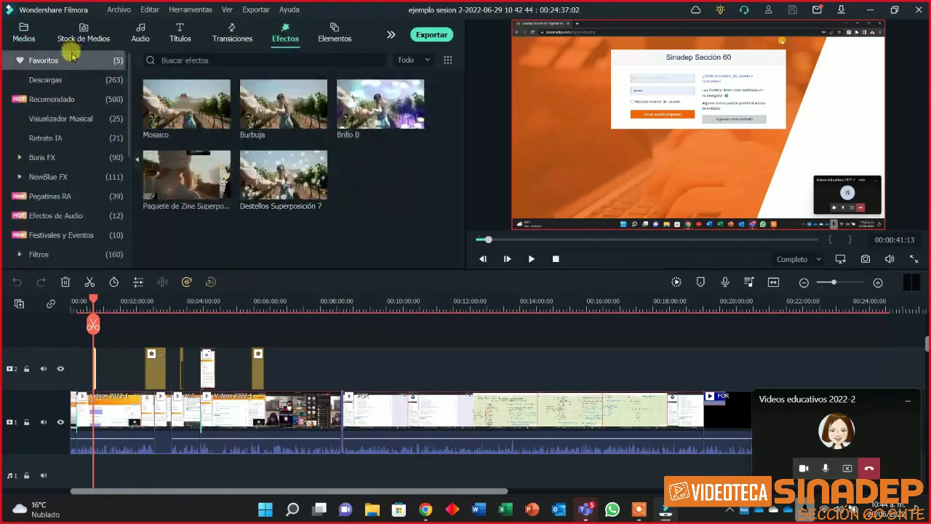
click(75, 98)
click(162, 54)
text(ce)
key(BackSpace)
text(nsur)
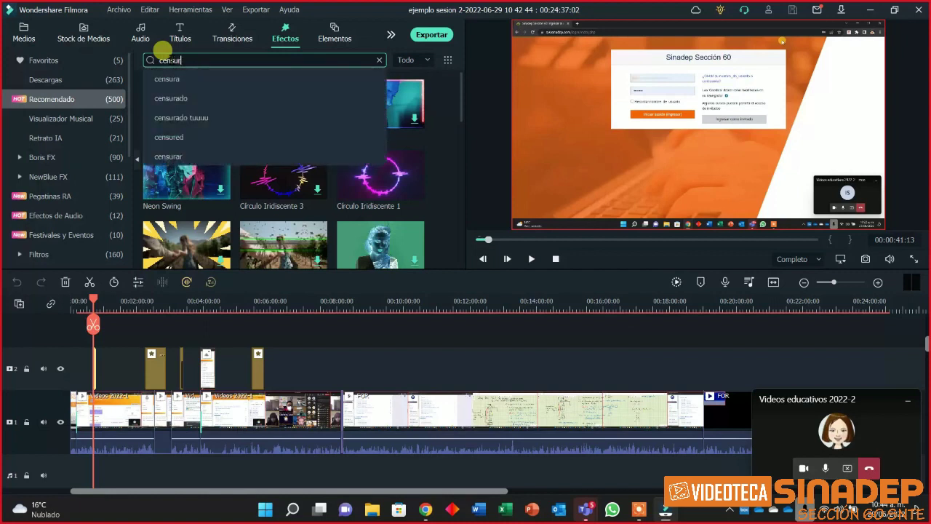
text(a)
key(Return)
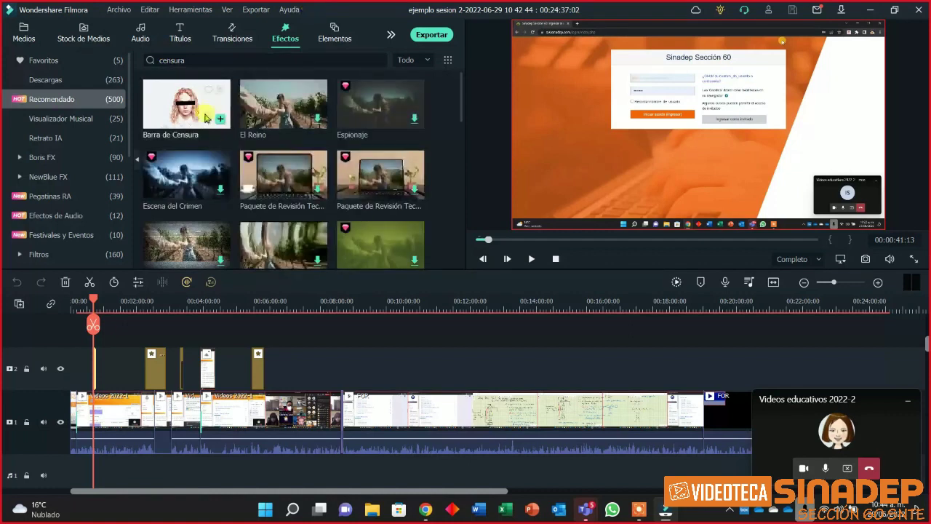
Add the Barra de Censura effect and move it to video track 3 above the mosaic effect at about 00:00:41.
mouse_move(188, 113)
mouse_down()
mouse_move(138, 342)
mouse_move(125, 371)
mouse_move(110, 376)
mouse_up()
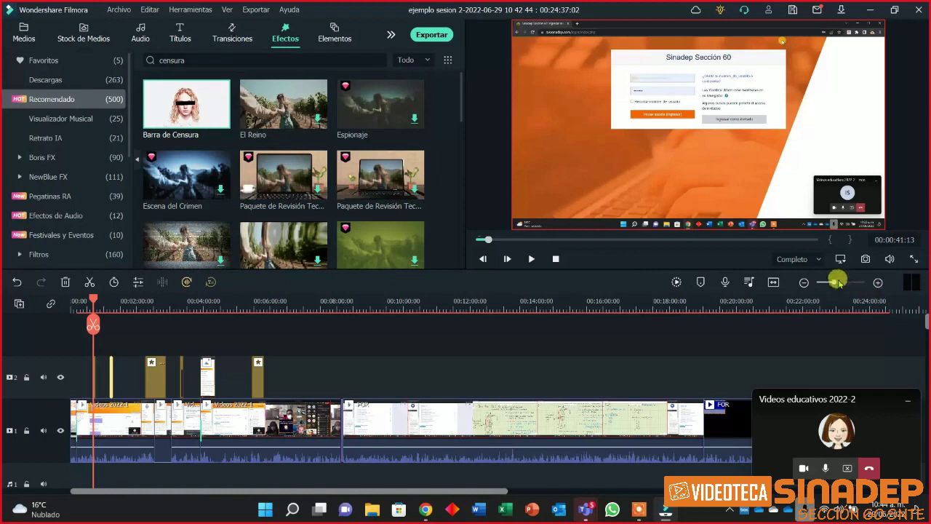
click(877, 282)
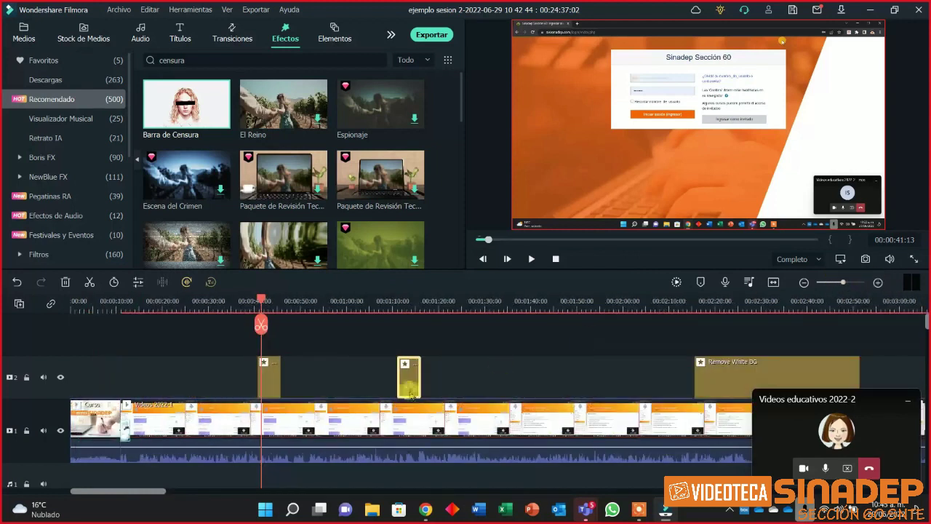
drag(408, 377, 272, 357)
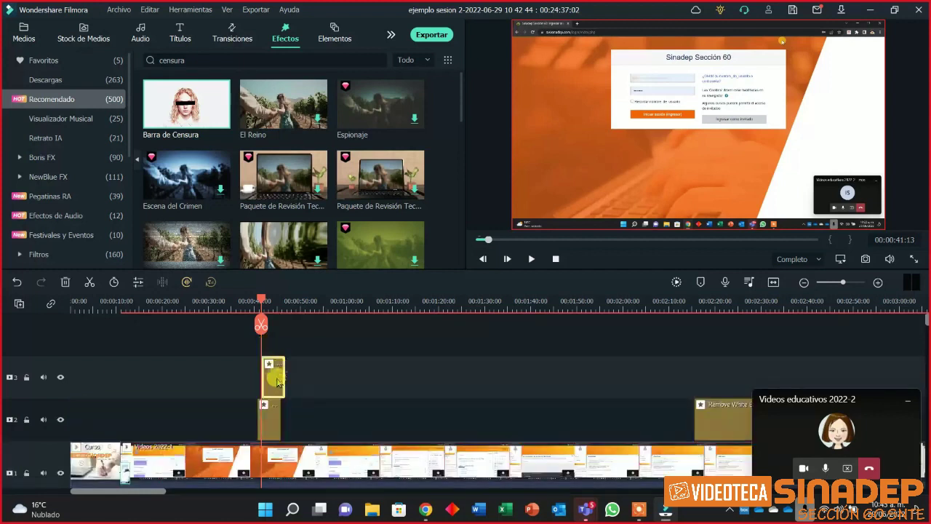
click(257, 301)
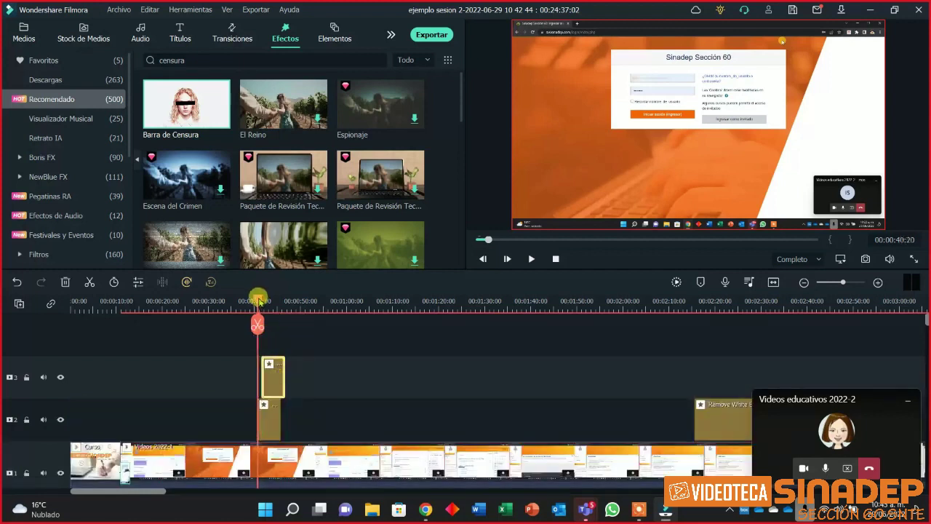
drag(266, 378, 285, 379)
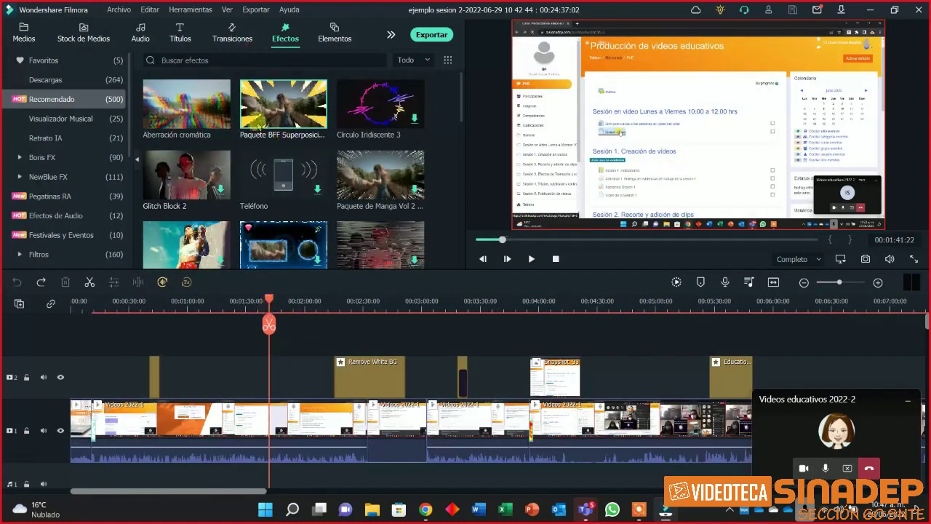
Add the Paquete BFF Superposición effect to video track 2 at 00:01:41:22 and move it back over the intro clip.
drag(308, 90, 274, 377)
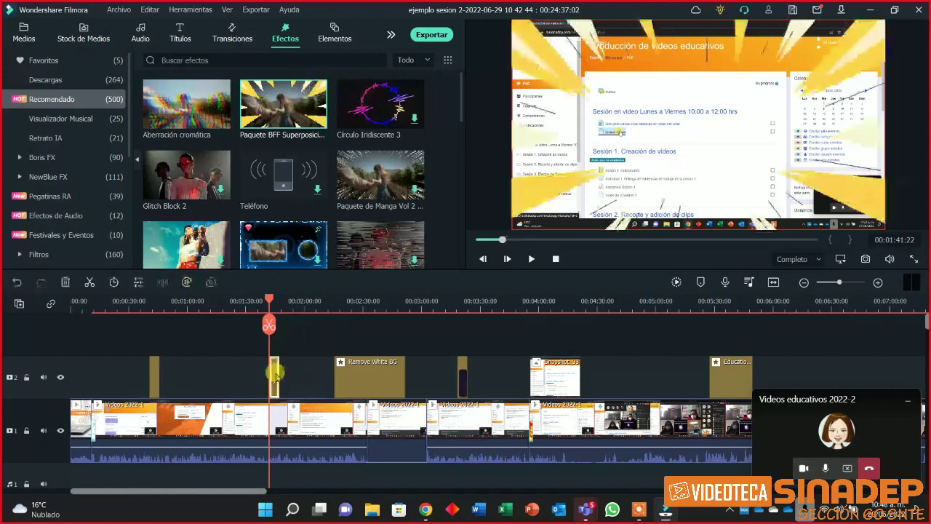
drag(273, 301, 261, 300)
drag(250, 369, 76, 374)
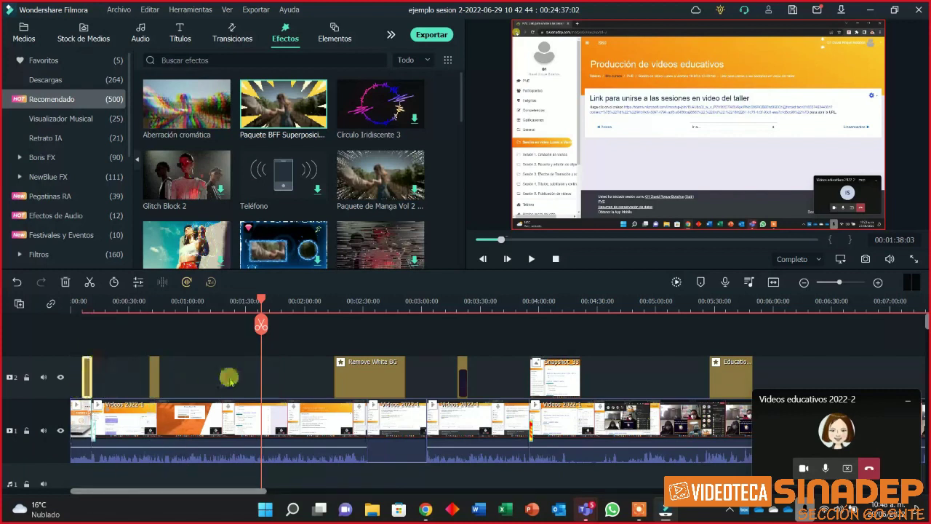
Preview the Paquete BFF Superposición effect over the intro title at 00:00:07:20.
mouse_move(841, 283)
mouse_down()
mouse_move(826, 280)
mouse_move(846, 283)
mouse_up()
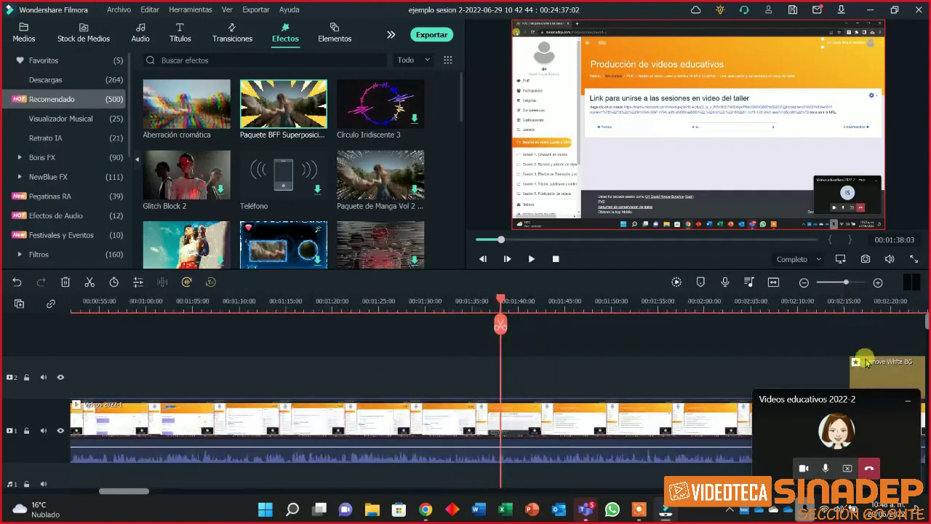
scroll(508, 342, down, 1)
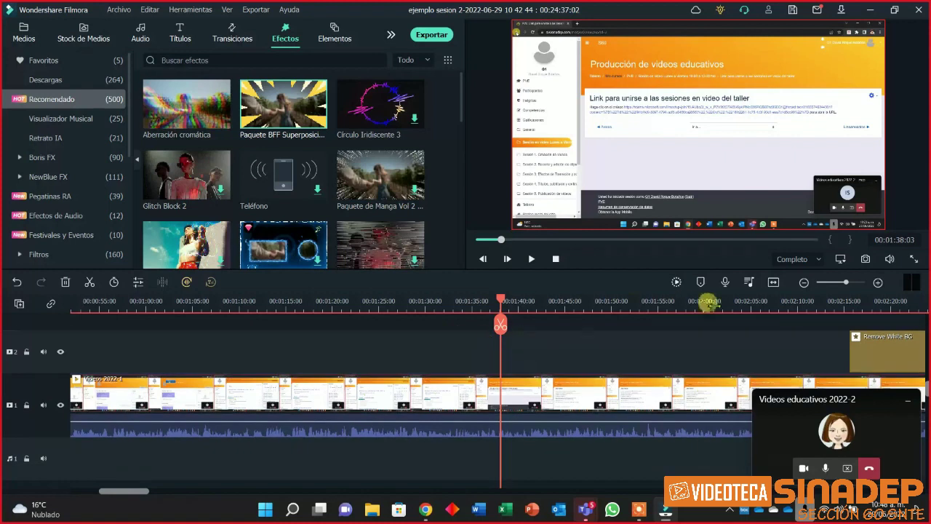
drag(846, 284, 841, 287)
click(370, 353)
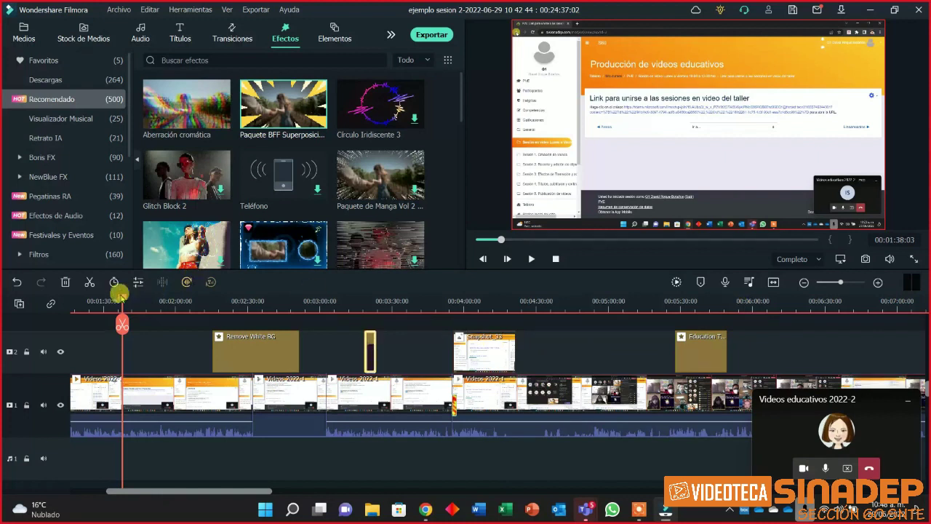
drag(120, 298, 88, 303)
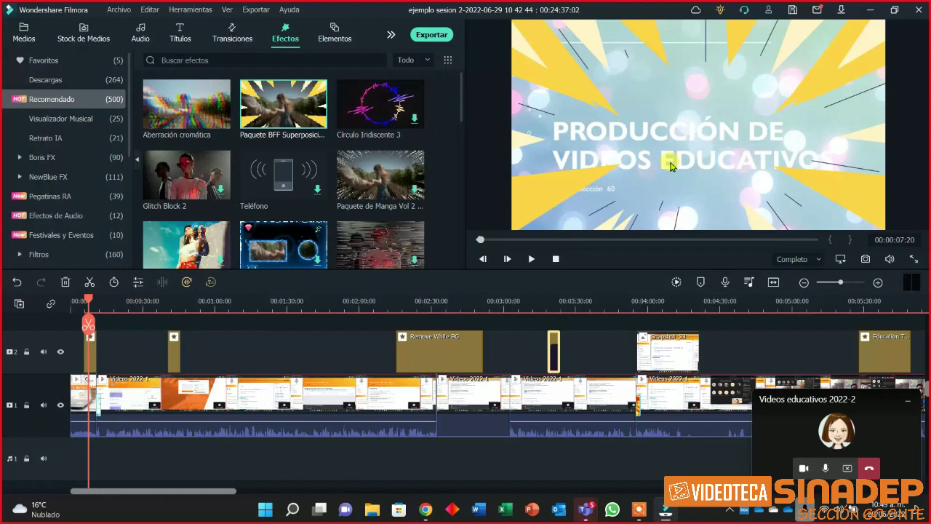
Try to place the Glitch Blocks transition on the video track 1 cut at about 00:02:33.
click(231, 36)
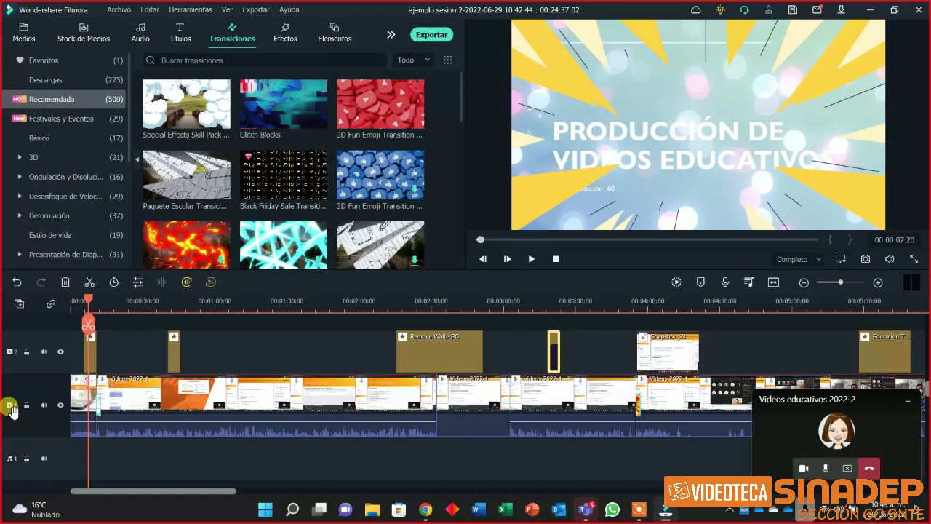
drag(302, 128, 437, 409)
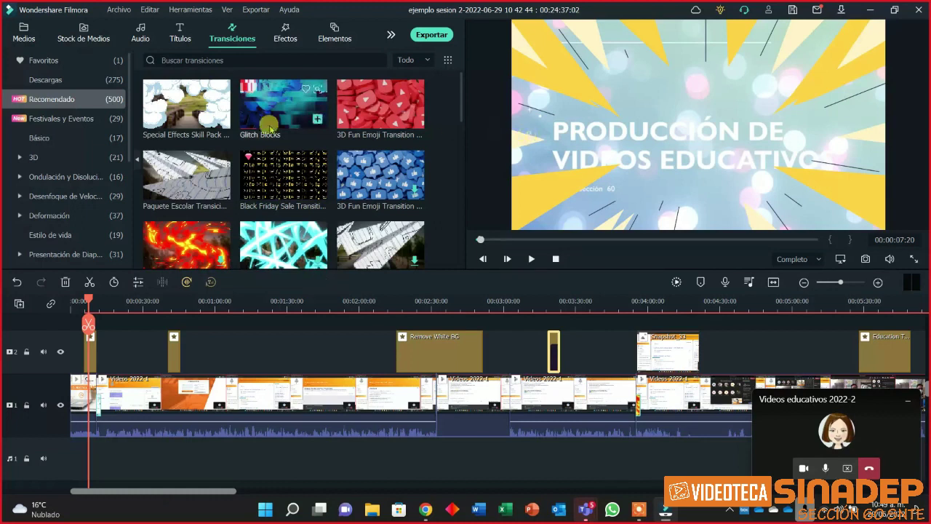
Check the overlay effect on video track 2 at 00:03:21:01 and browse the Recomendado effects down to Anime 03.
click(284, 34)
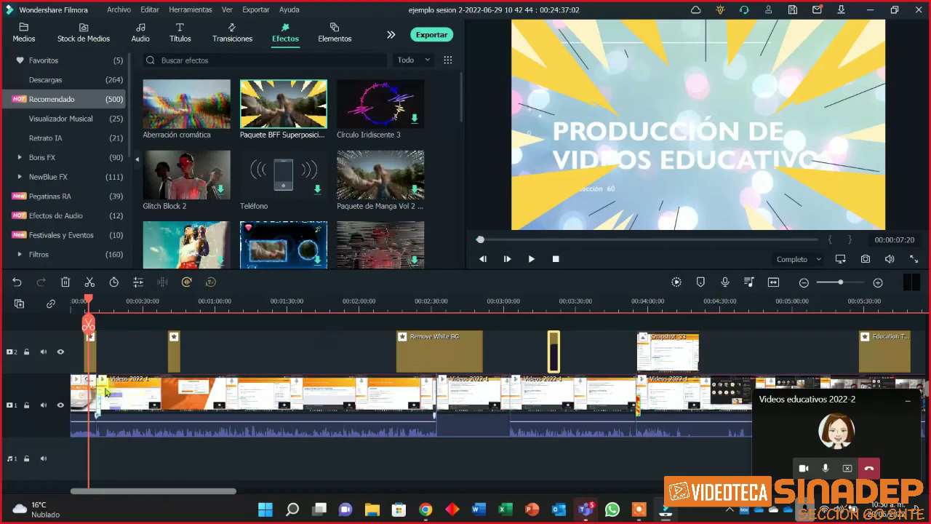
drag(87, 304, 554, 369)
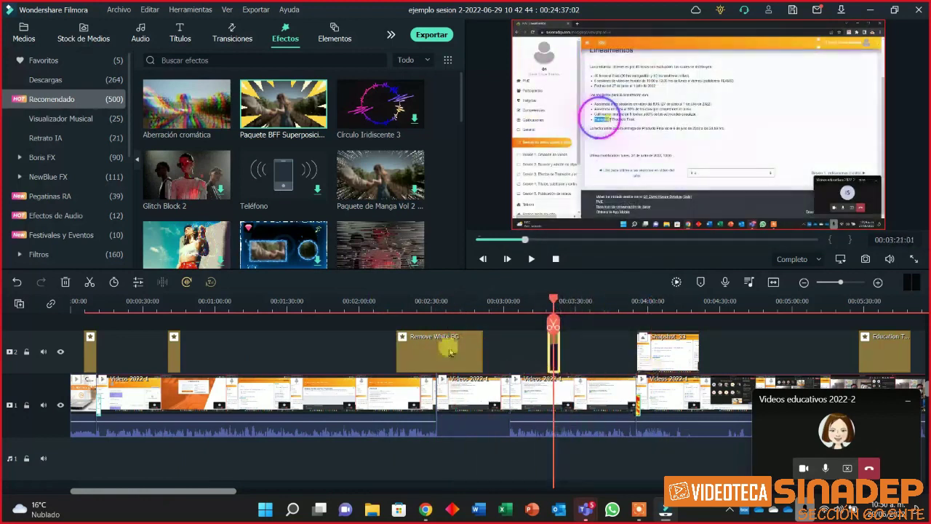
scroll(324, 231, down, 5)
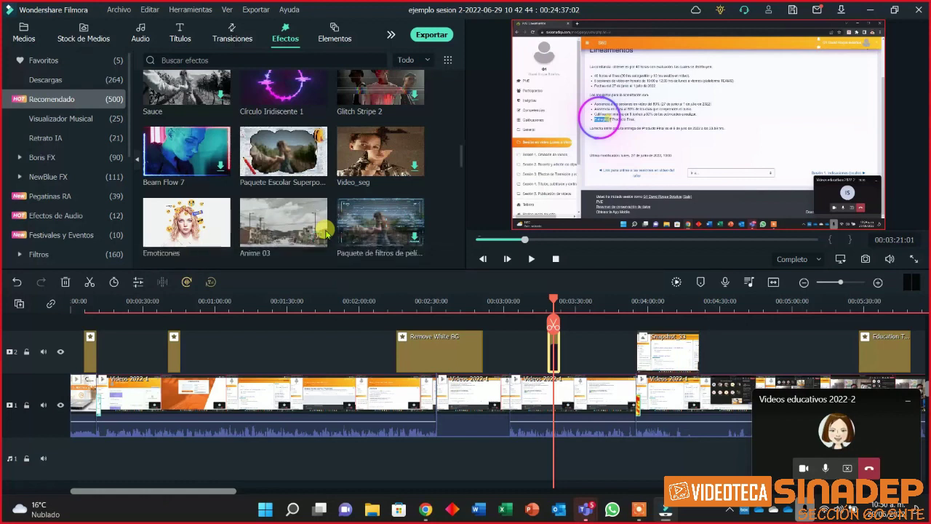
Preview the Paquete Escolar overlay effect, add it to video track 2 at about 00:01:26 and check it over the clip at 00:01:26:04.
click(276, 152)
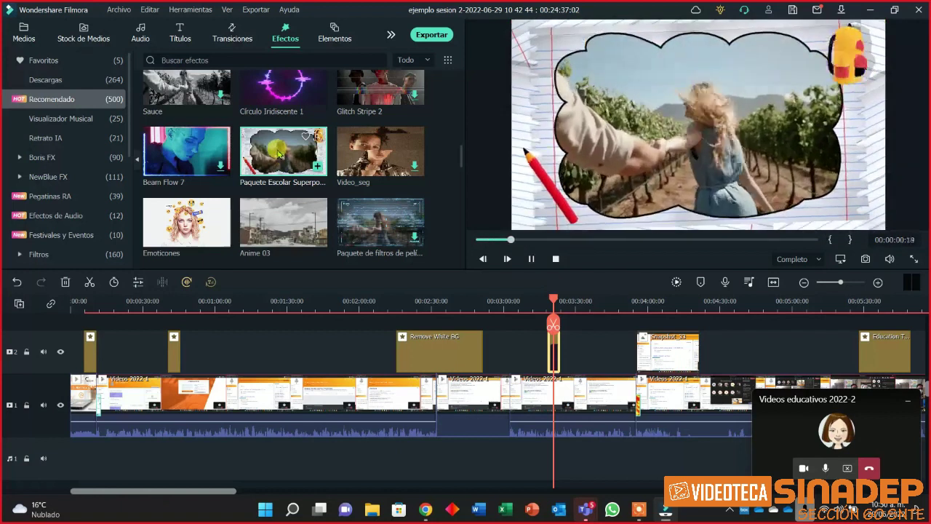
drag(276, 153, 275, 368)
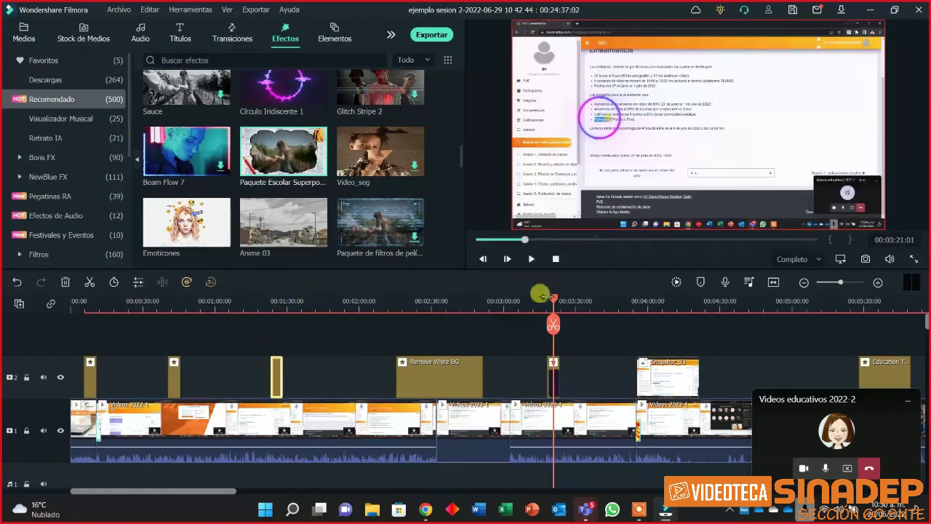
drag(553, 300, 276, 325)
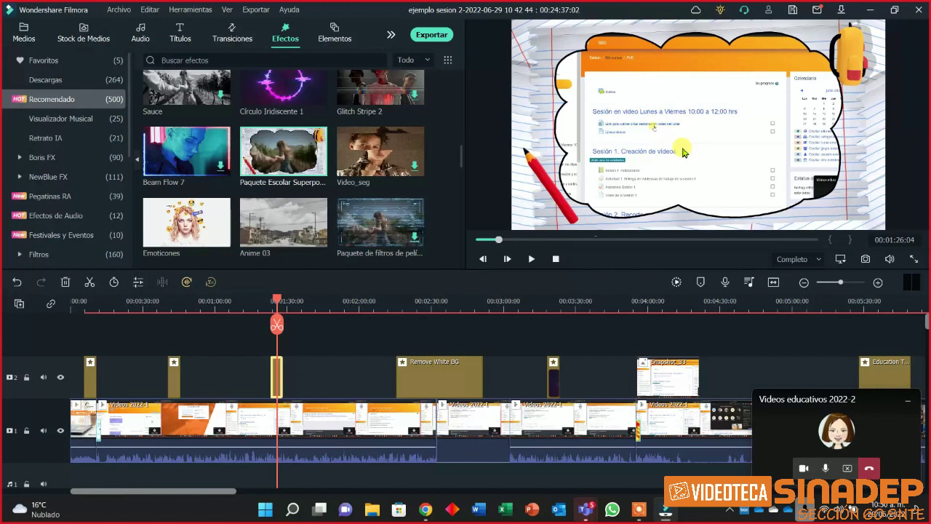
mouse_move(295, 149)
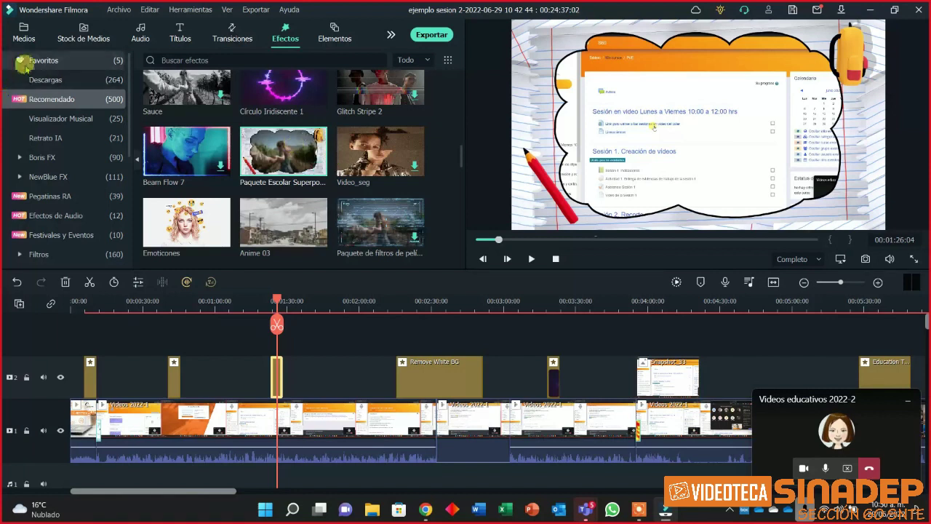
Start saving the project and look through the default Backup folder.
click(119, 9)
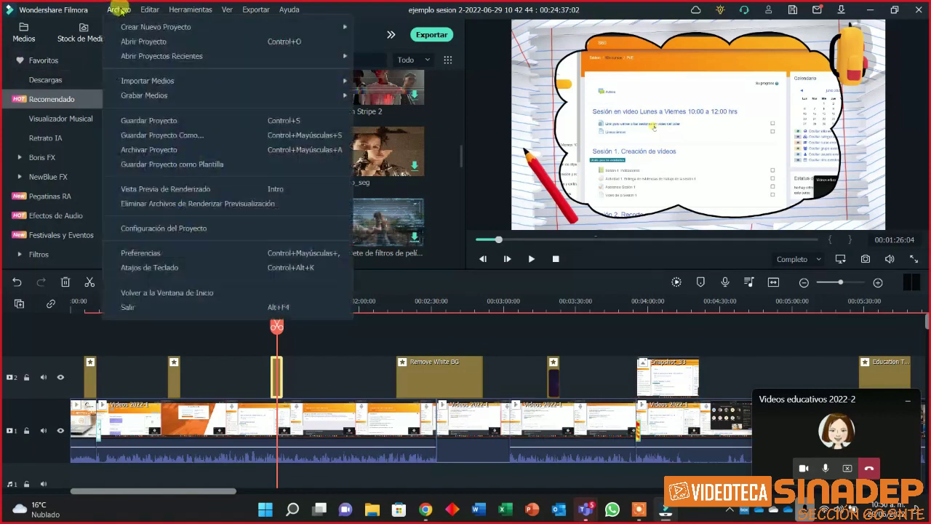
click(161, 121)
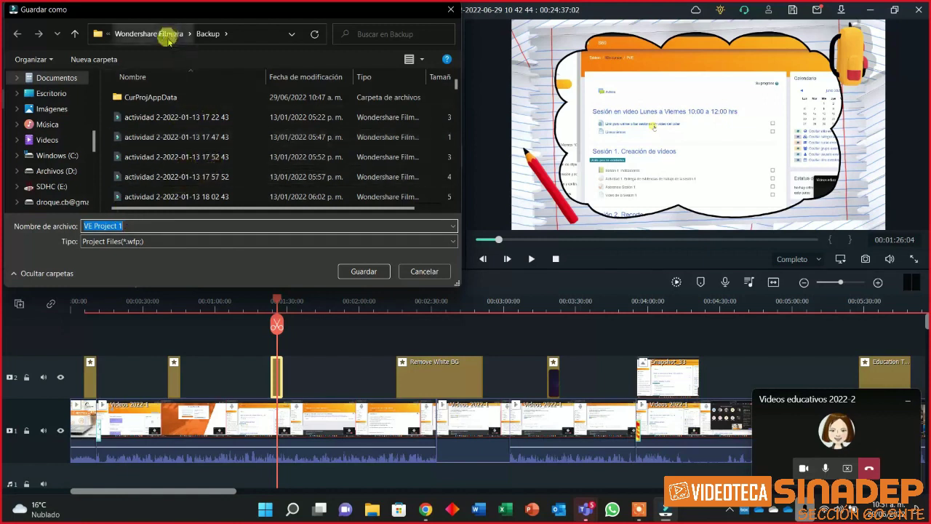
scroll(255, 144, down, 10)
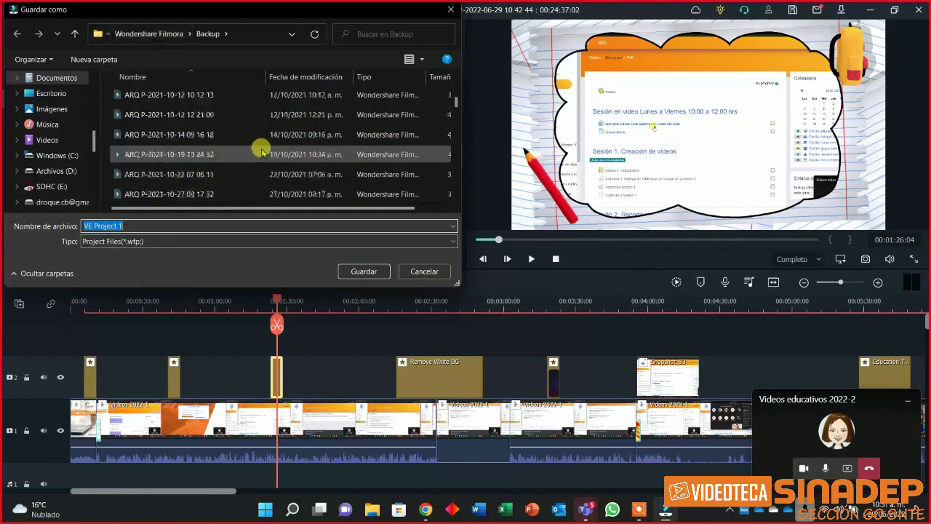
scroll(260, 147, up, 10)
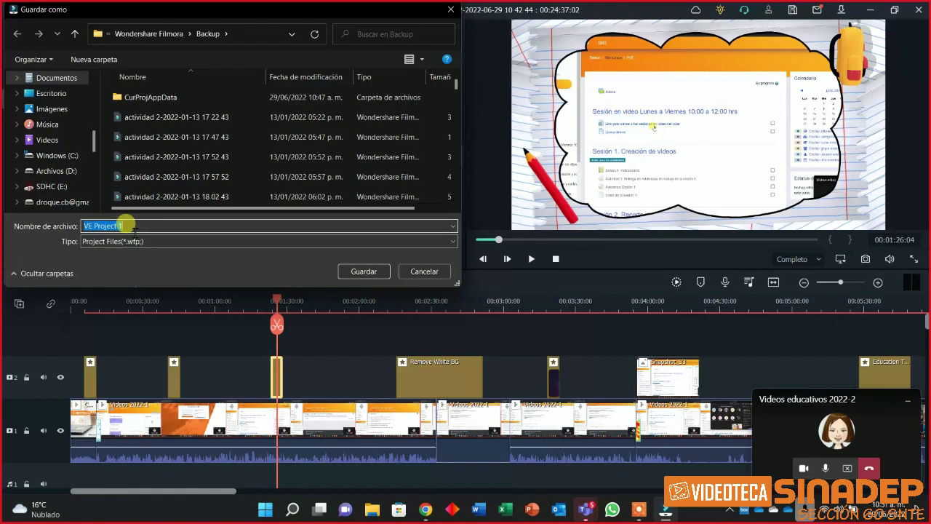
Check the Videos folder on drive D as a save location for the project.
click(58, 170)
scroll(182, 174, down, 10)
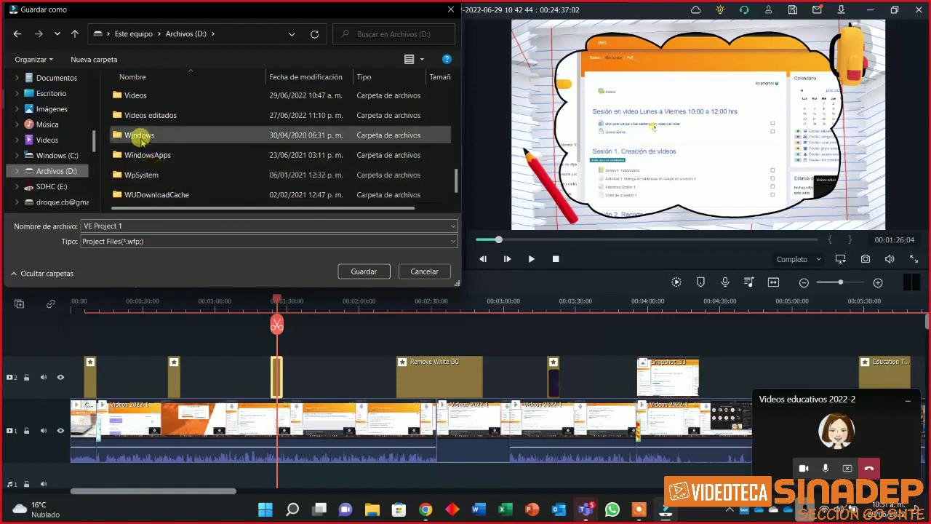
click(137, 98)
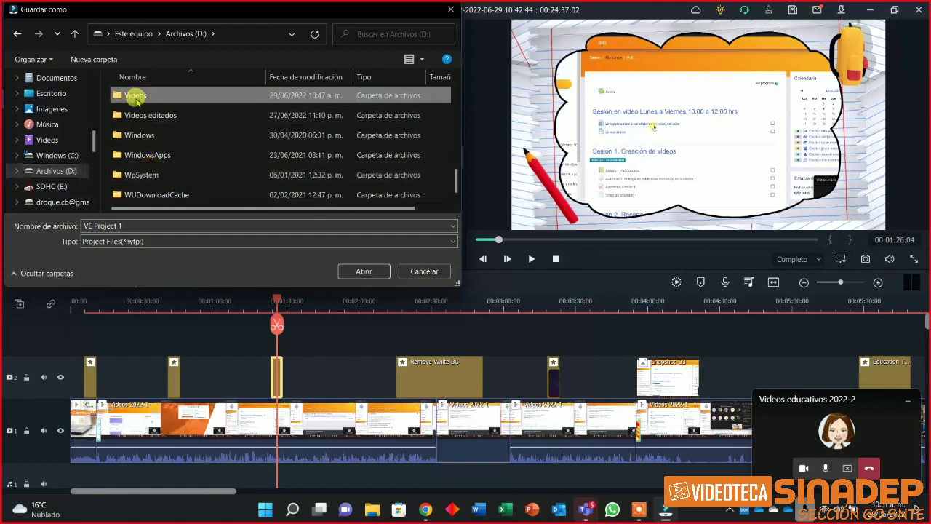
double_click(137, 97)
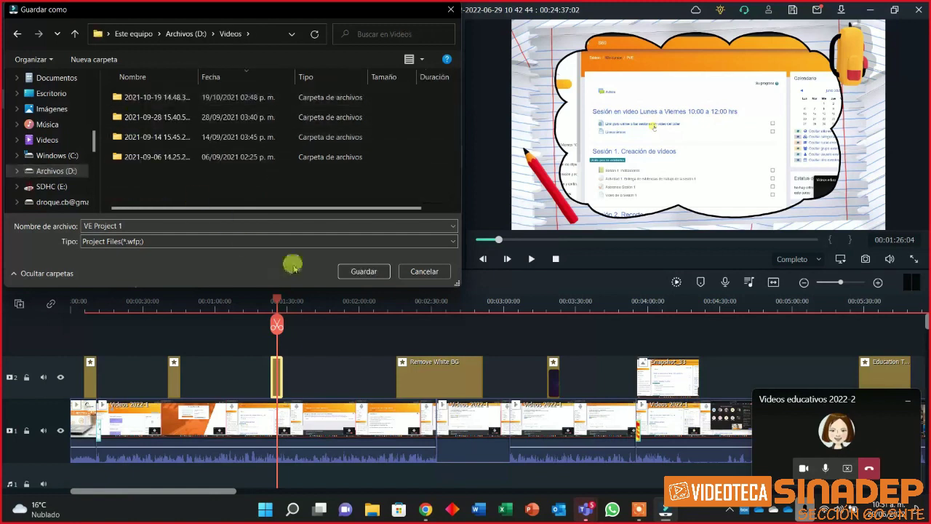
click(137, 224)
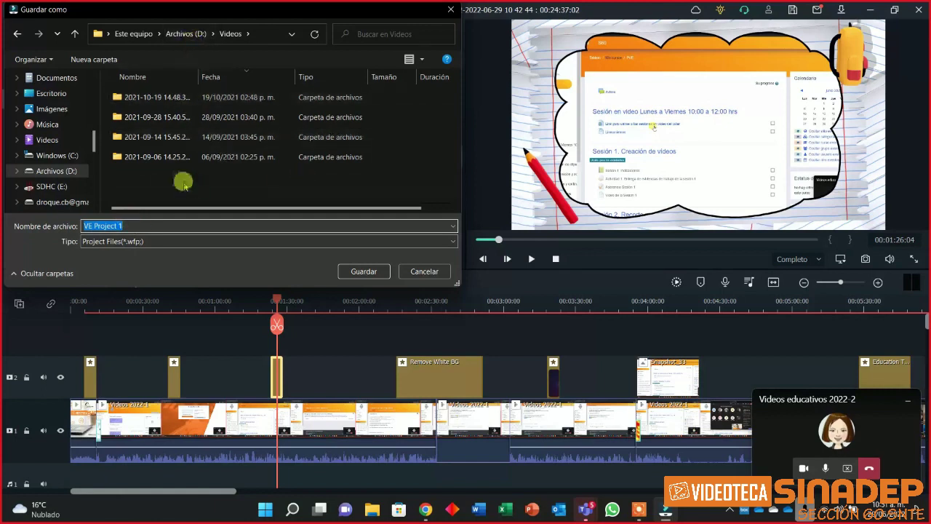
Set the save location to the folder Videos editados > sinadep > pve 2022-2 on drive D.
click(186, 36)
scroll(156, 157, down, 4)
scroll(160, 174, down, 5)
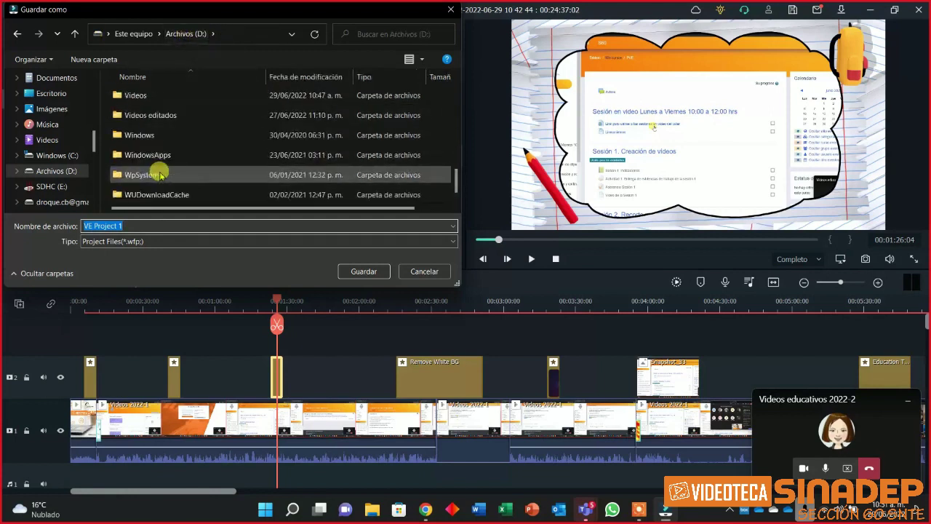
double_click(154, 115)
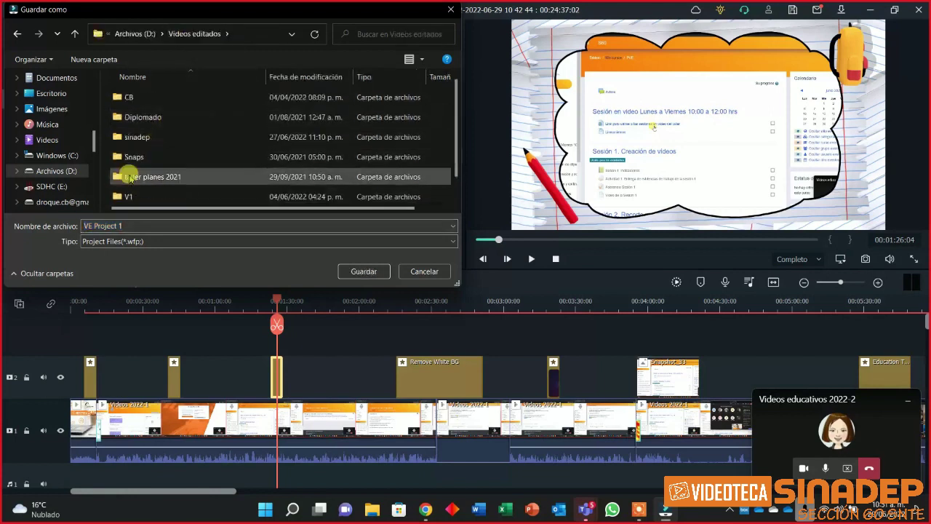
double_click(134, 137)
click(151, 137)
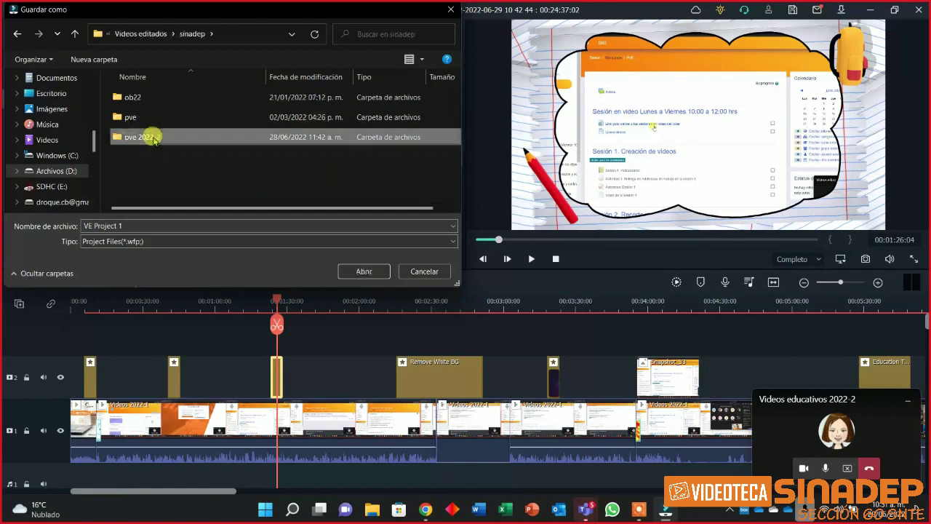
double_click(152, 138)
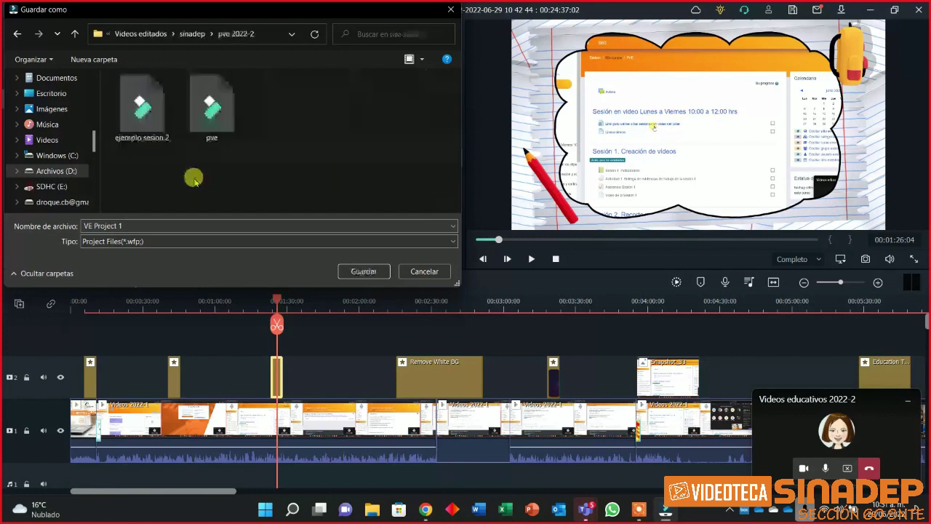
Save the project as ejemplo sesion 2, replacing the existing file.
click(134, 140)
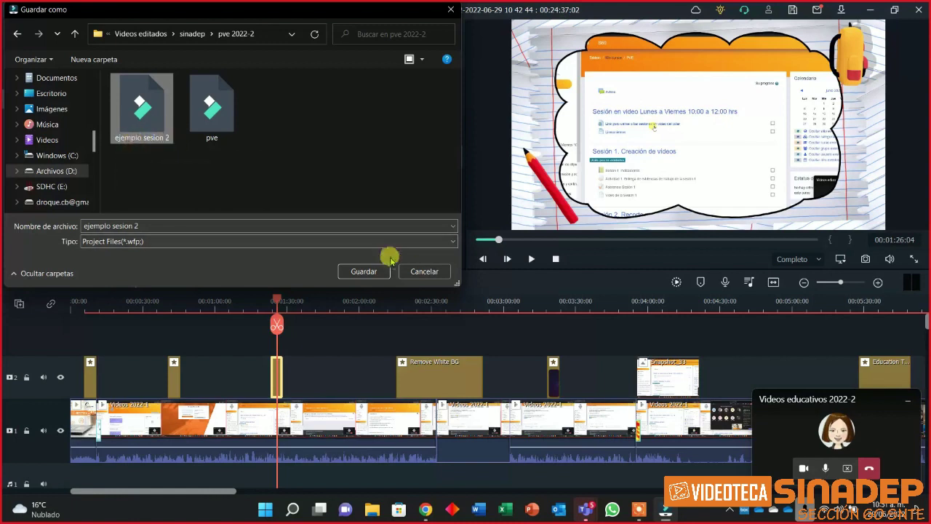
click(364, 271)
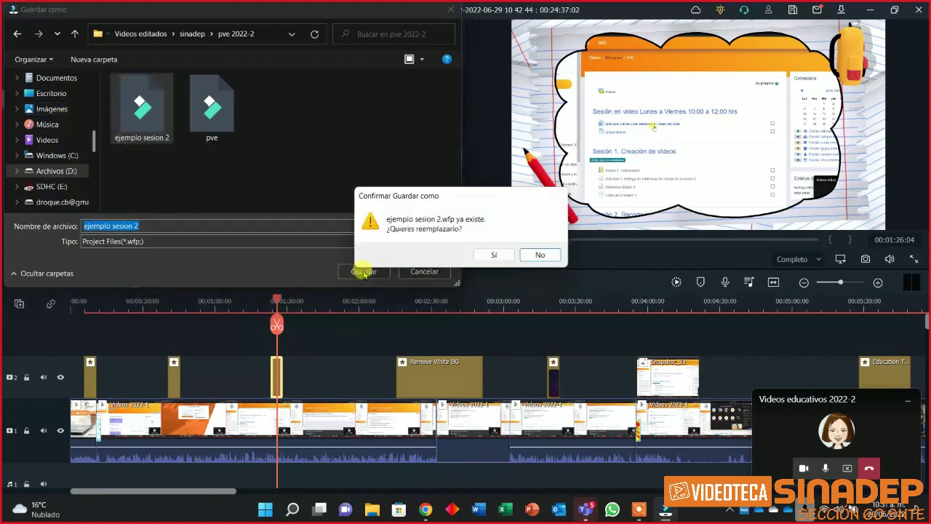
click(492, 254)
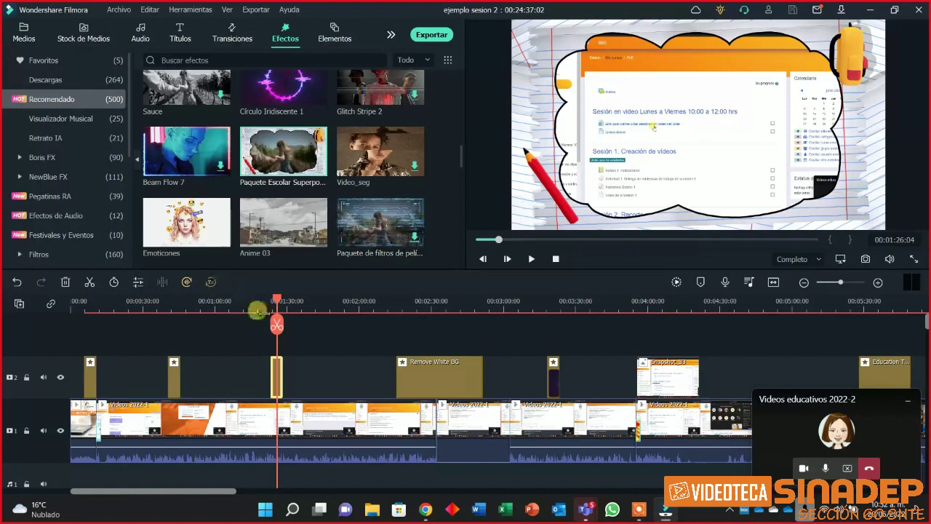
Move the playhead to 00:01:39:19, try to preview the Emoticones effect and close the unresponsive program.
drag(276, 301, 310, 301)
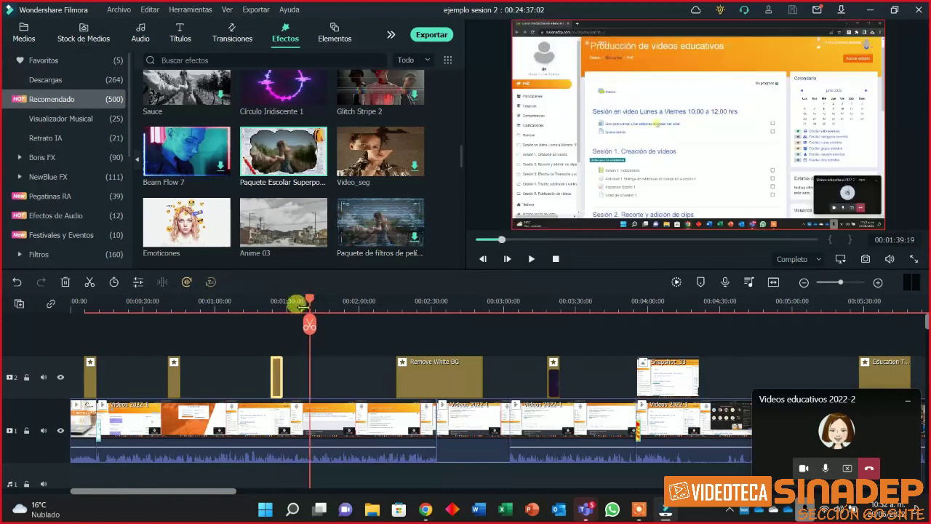
click(189, 231)
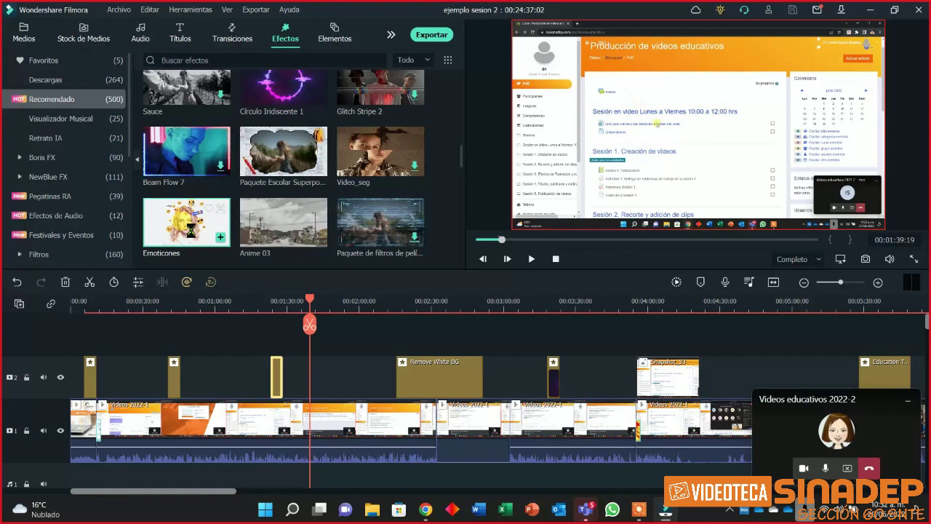
key(XF86AudioLowerVolume)
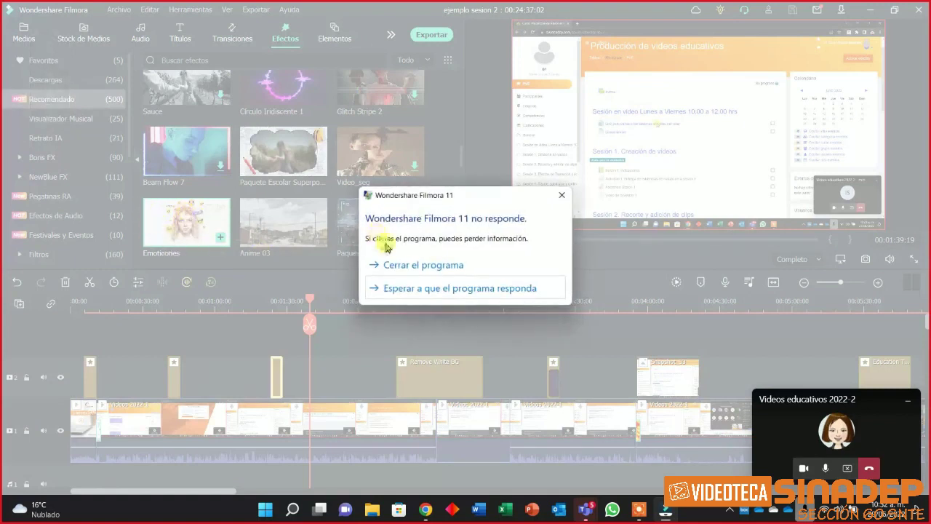
click(415, 265)
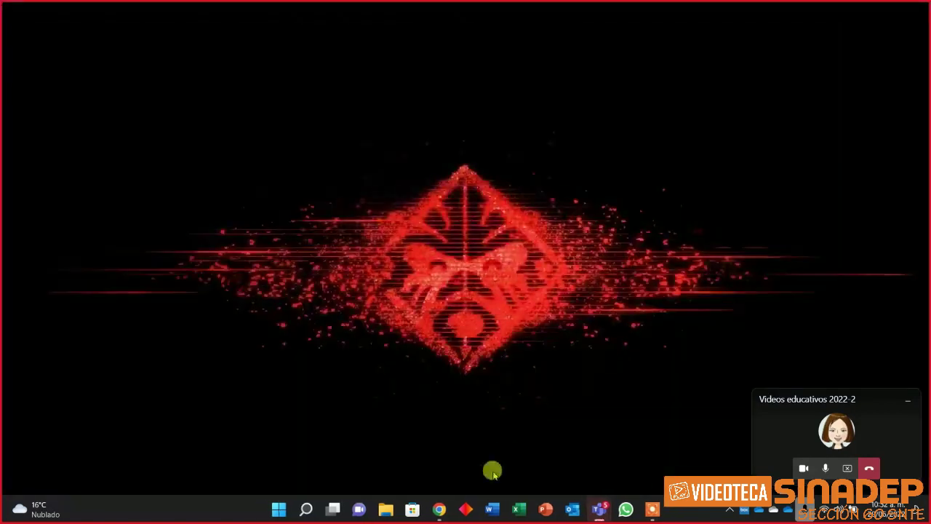
Switch to the Microsoft Teams meeting to check its chat and bring up the screen recorder controls.
key(alt+Tab)
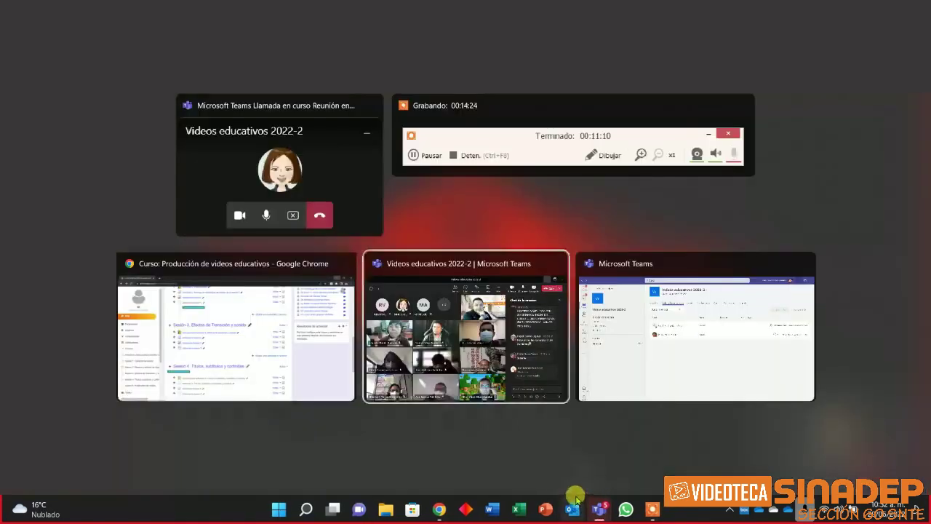
key(alt+Tab)
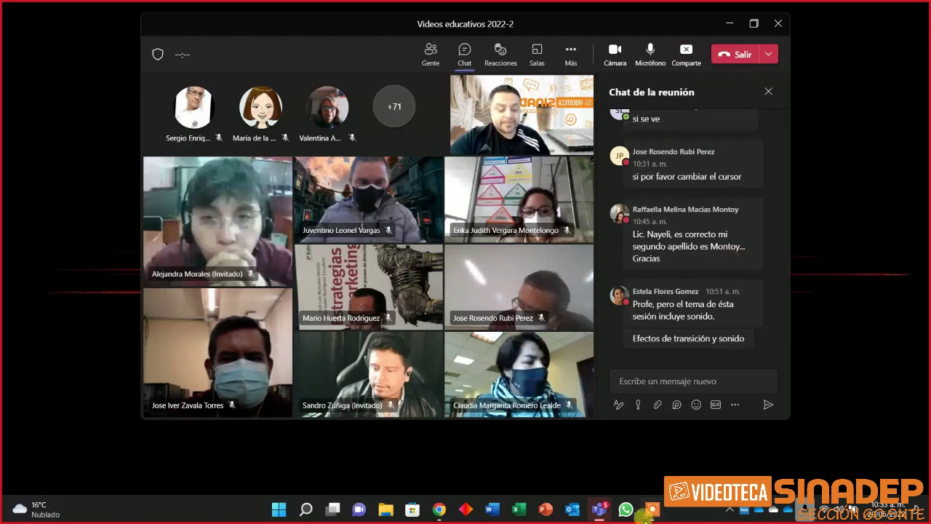
click(654, 512)
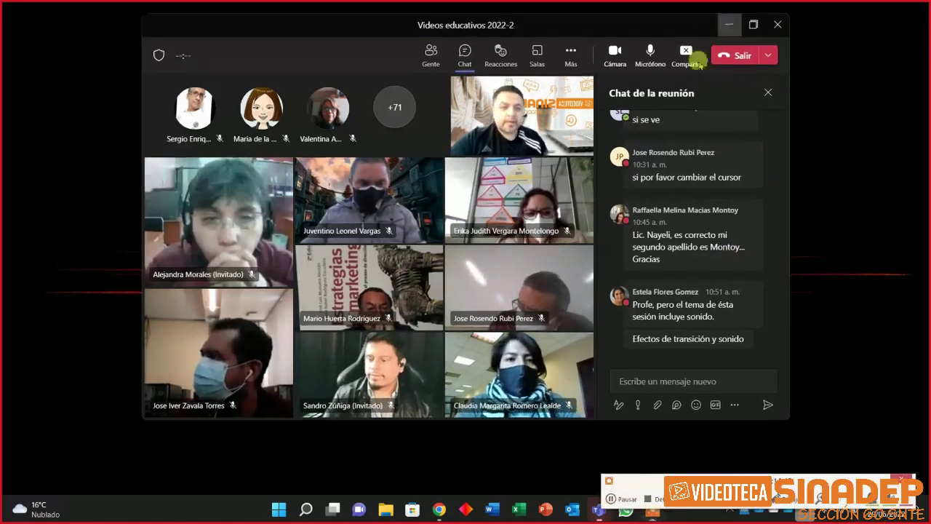
Minimise the Teams meeting window and search for filmora to relaunch Wondershare Filmora 11.
click(725, 22)
click(278, 508)
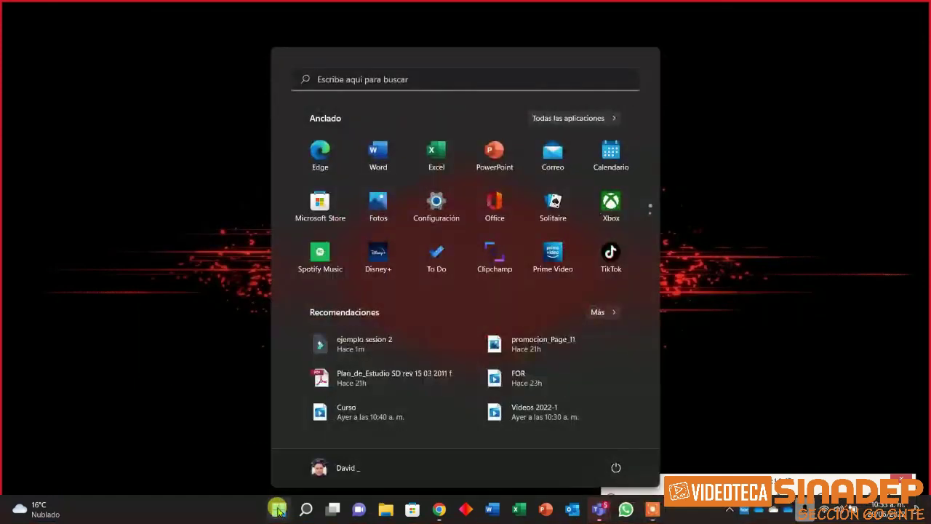
text(filmora)
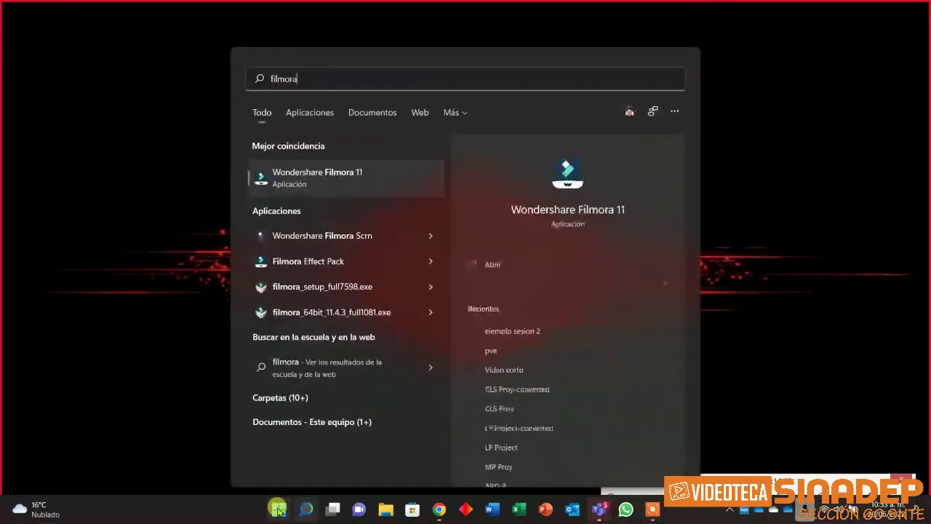
Switch to Google Chrome and open the Evidencia Final assignment under Sesión 5. Publicación de vídeos.
click(439, 508)
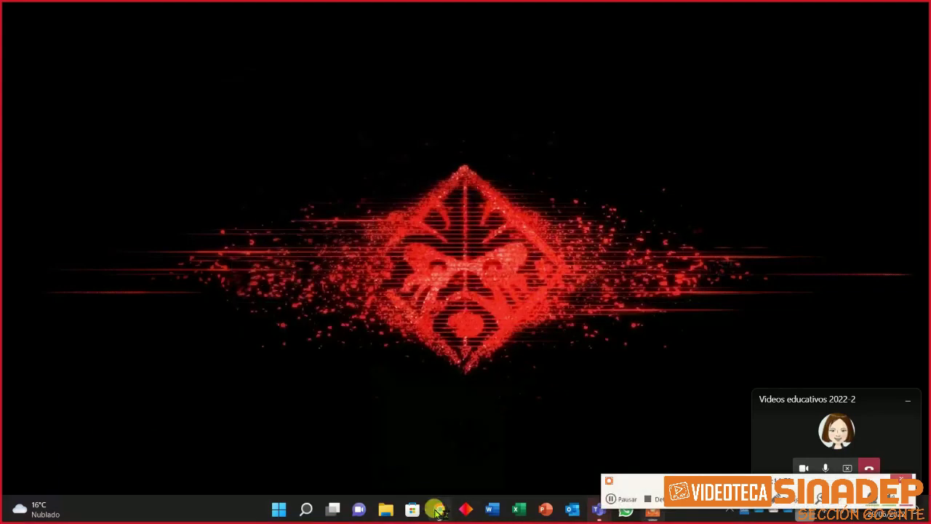
click(385, 405)
scroll(301, 264, down, 5)
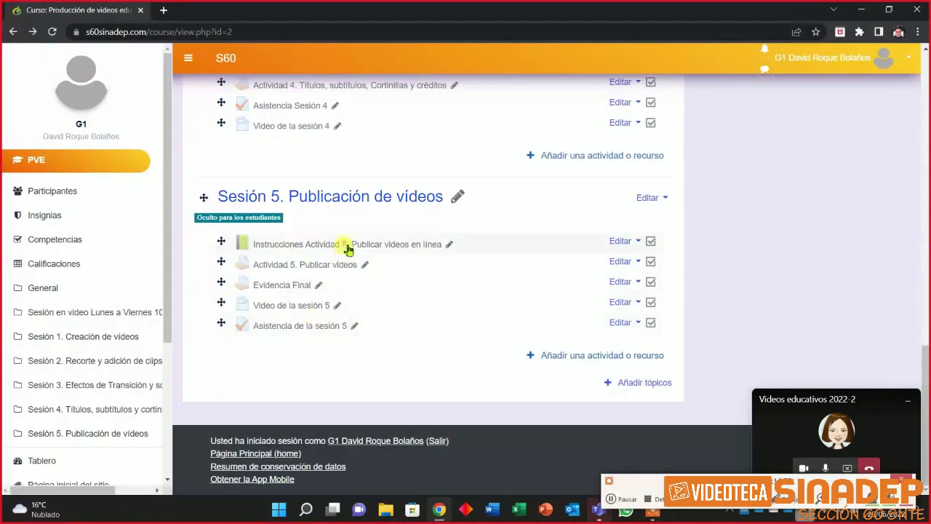
click(298, 285)
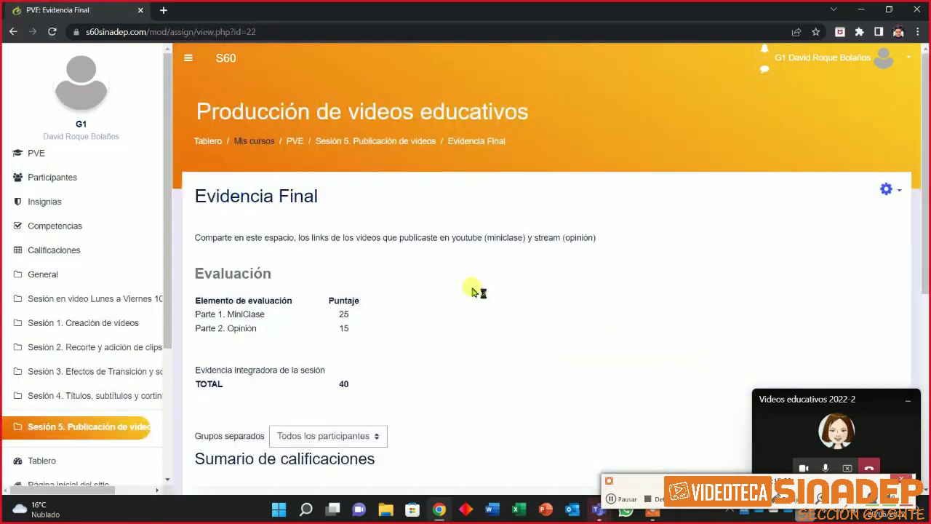
Review the Evidencia Final instructions and evaluation criteria, highlighting the youtube (miniclase) part of the description.
scroll(471, 291, down, 2)
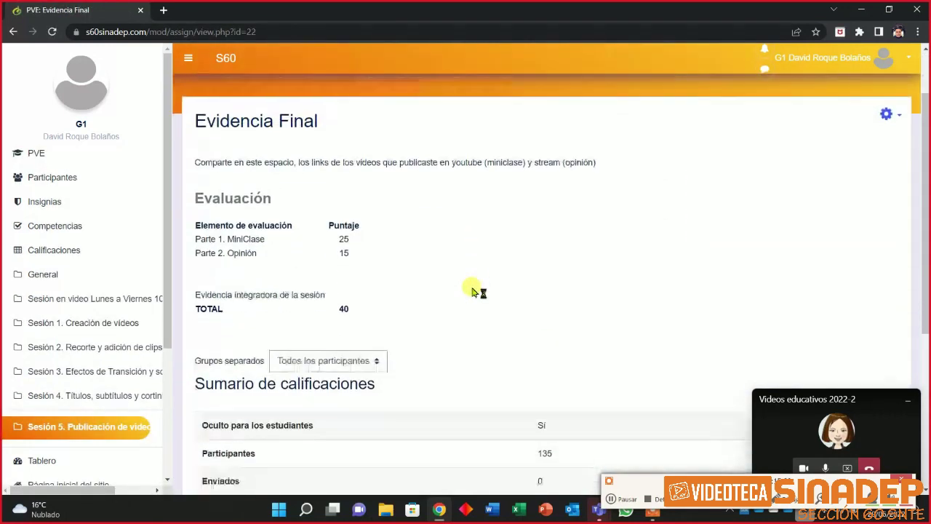
scroll(473, 291, up, 1)
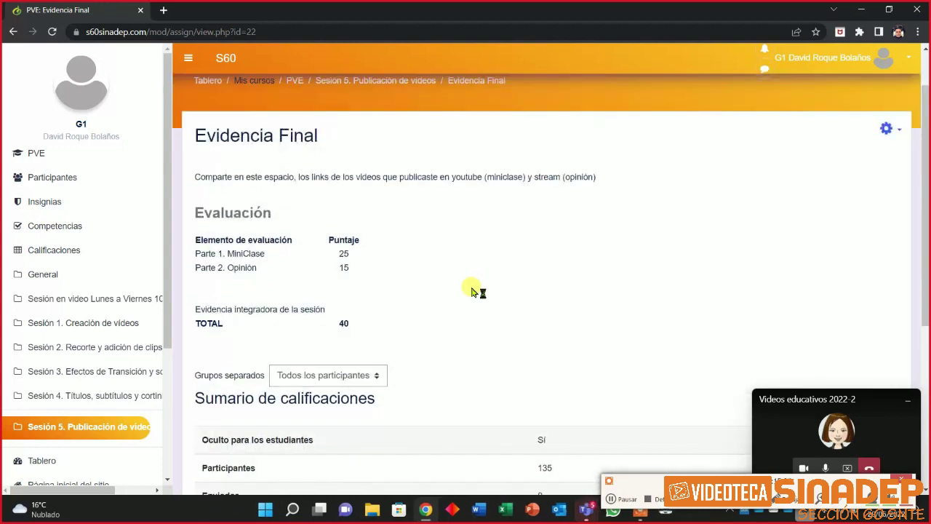
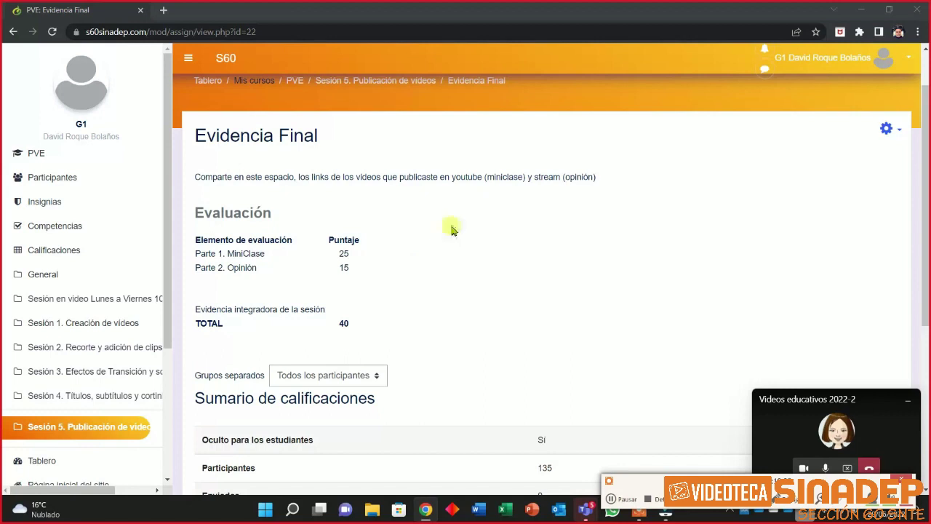
drag(456, 182, 523, 180)
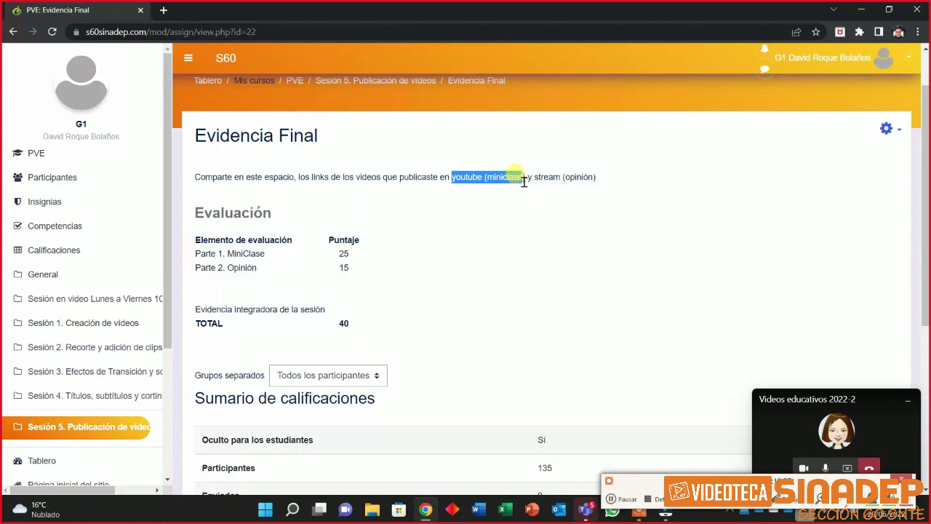
Review the Evidencia Final description, highlighting the stream (opinión) part of the text.
click(525, 180)
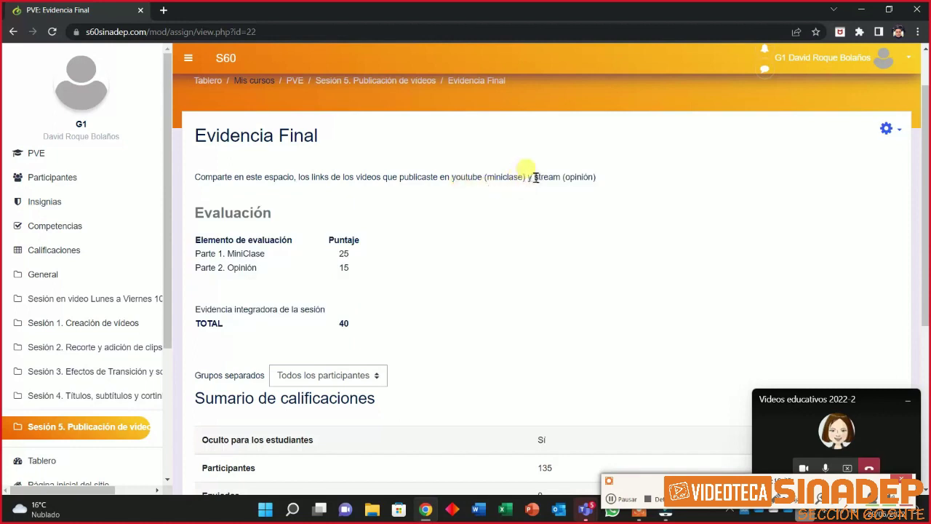
drag(535, 177, 587, 179)
click(560, 184)
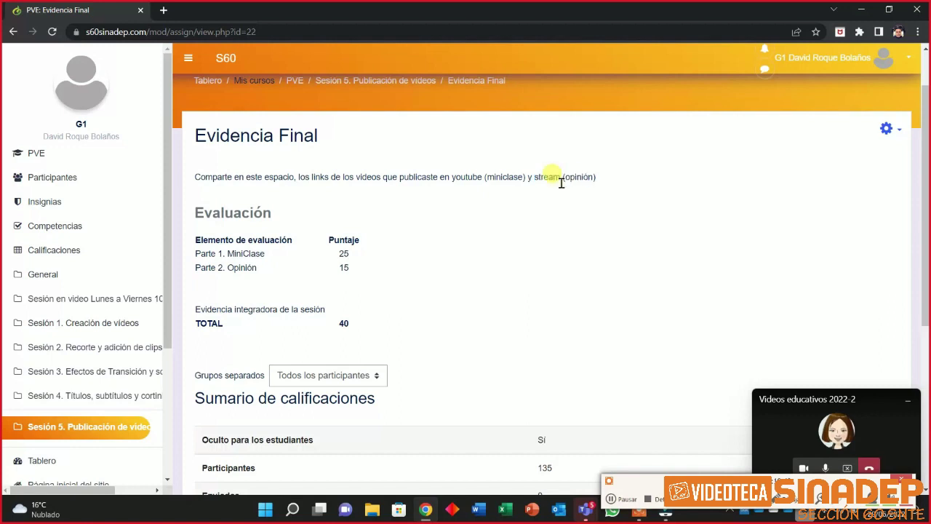
drag(538, 179, 562, 181)
click(553, 187)
click(557, 202)
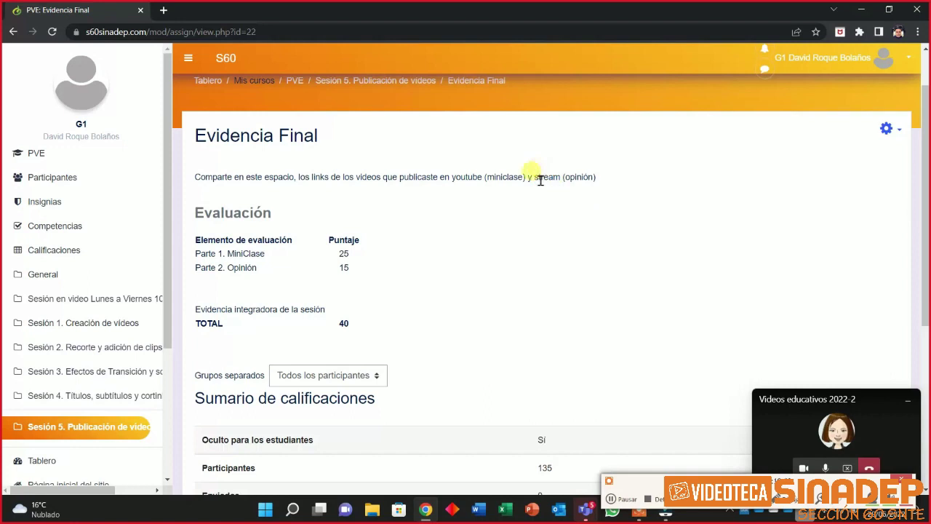
double_click(546, 176)
click(545, 180)
double_click(540, 179)
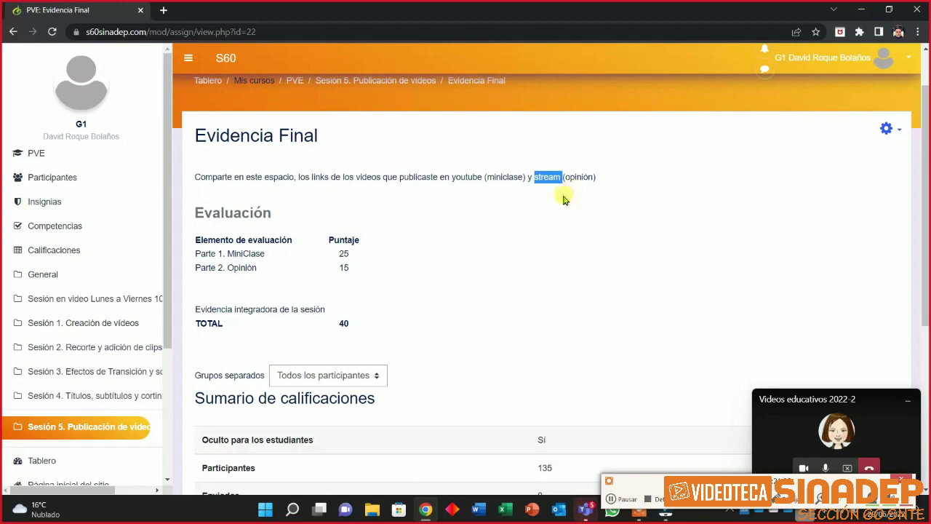
click(551, 182)
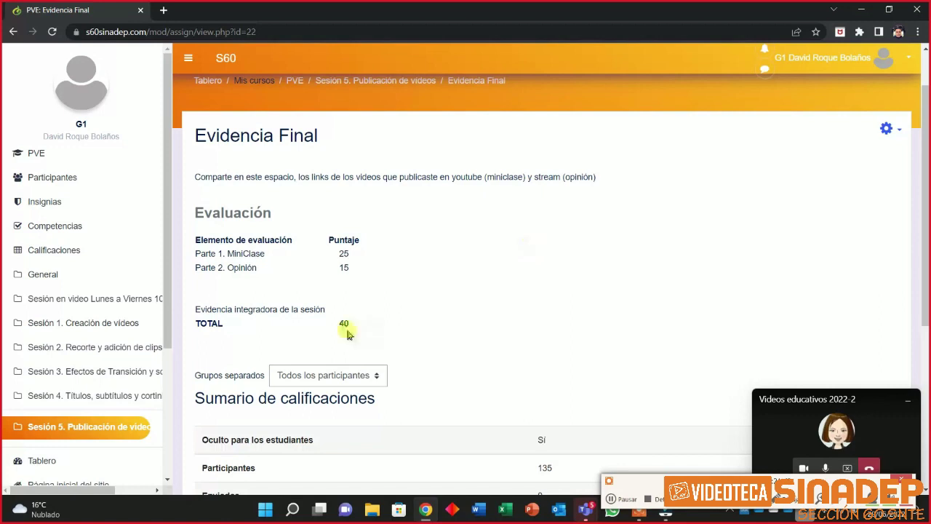
Switch to PowerPoint, create a blank presentation, and delete the title and subtitle placeholders from the first slide.
click(620, 507)
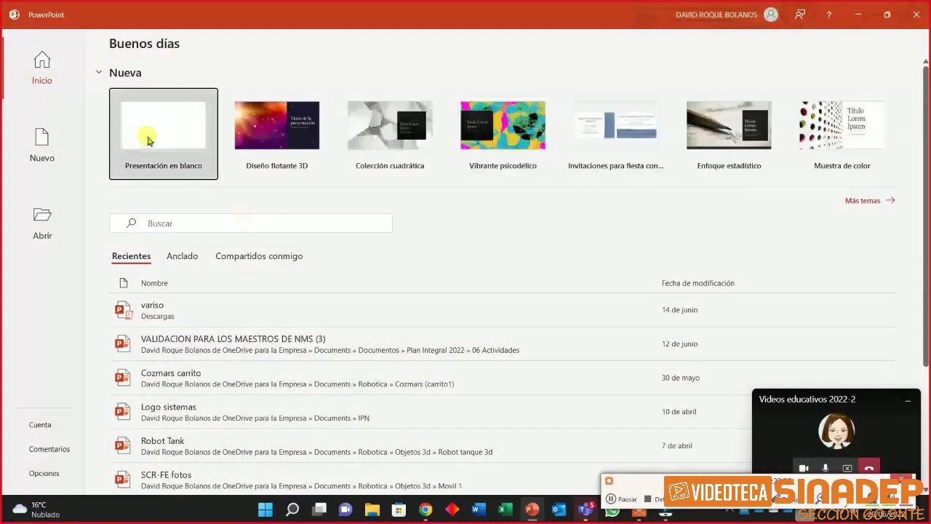
click(147, 140)
drag(255, 155, 789, 421)
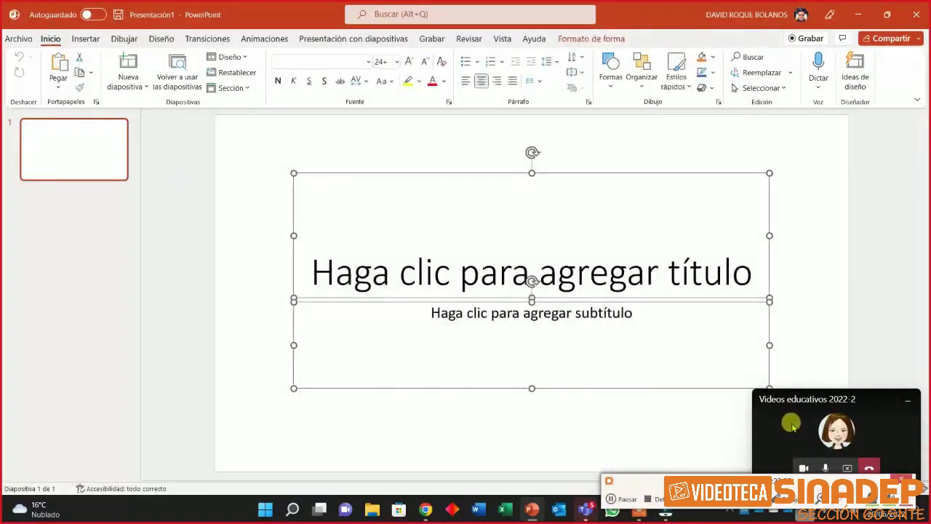
key(Delete)
Paste the Filmora screenshot onto the slide and shrink it to about 11.72 by 20.84 cm.
click(58, 67)
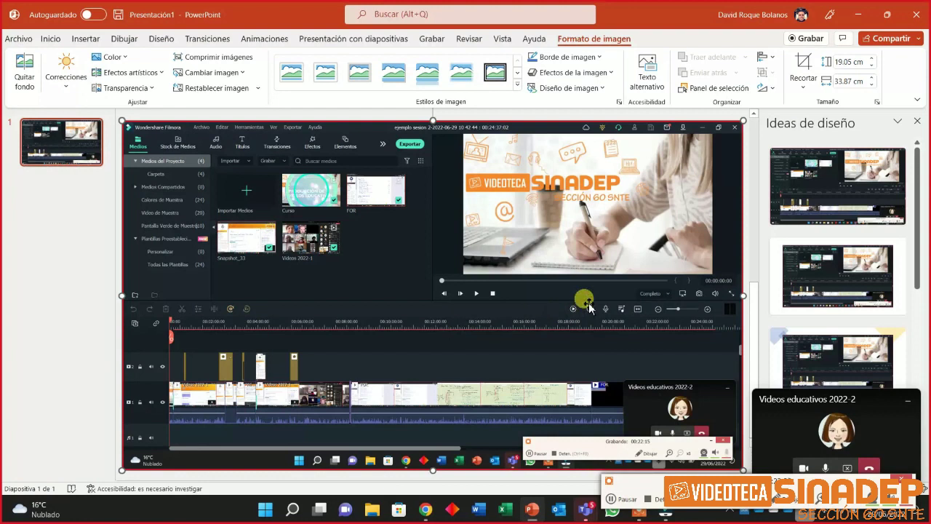
drag(121, 119, 232, 242)
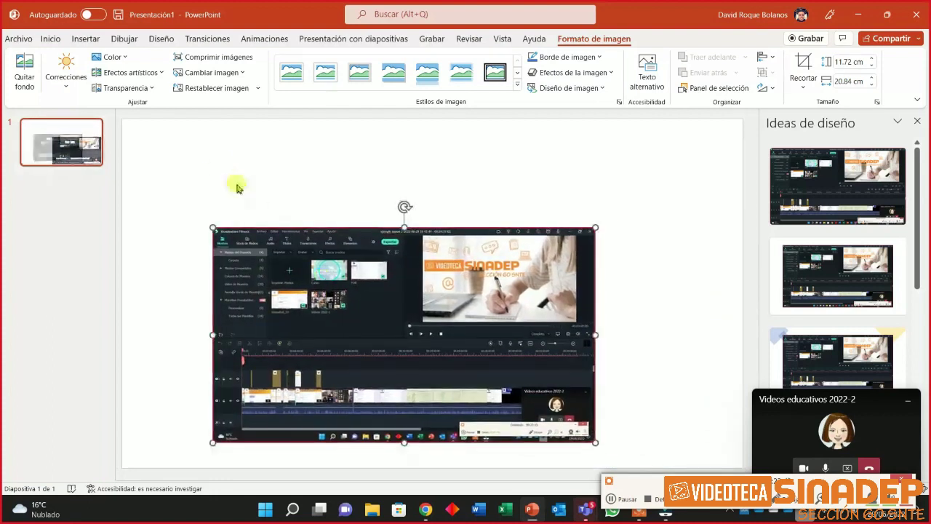
click(216, 167)
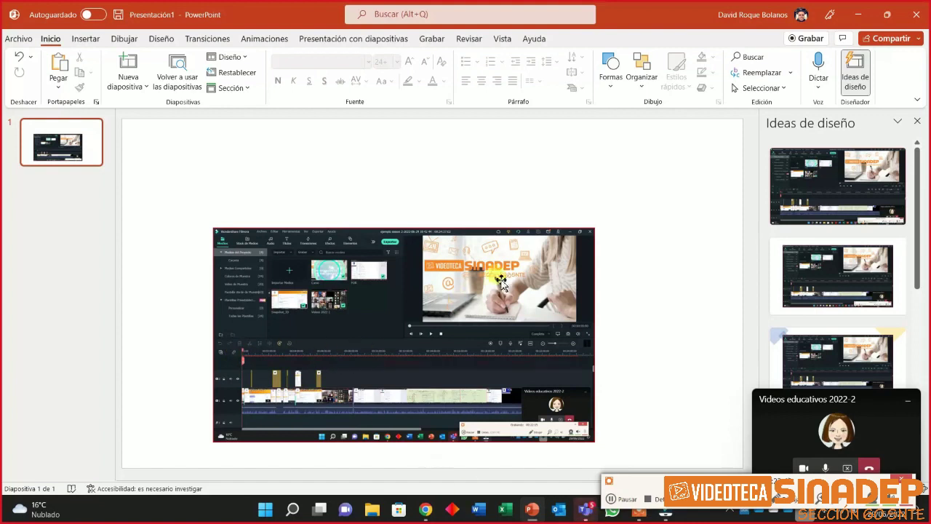
Switch to Wondershare Filmora, hide the recorder controls, and move the timeline playhead to 00:05:41:22.
click(667, 515)
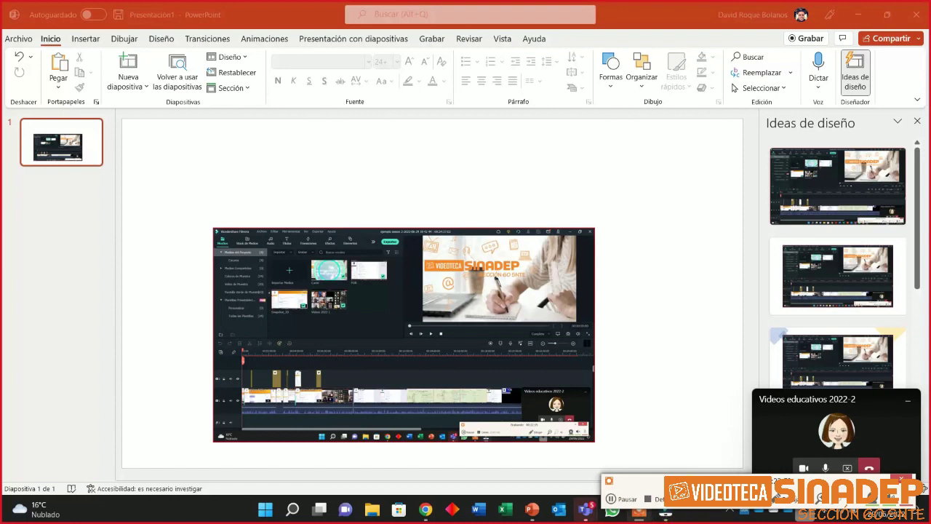
mouse_move(835, 475)
click(889, 472)
click(667, 509)
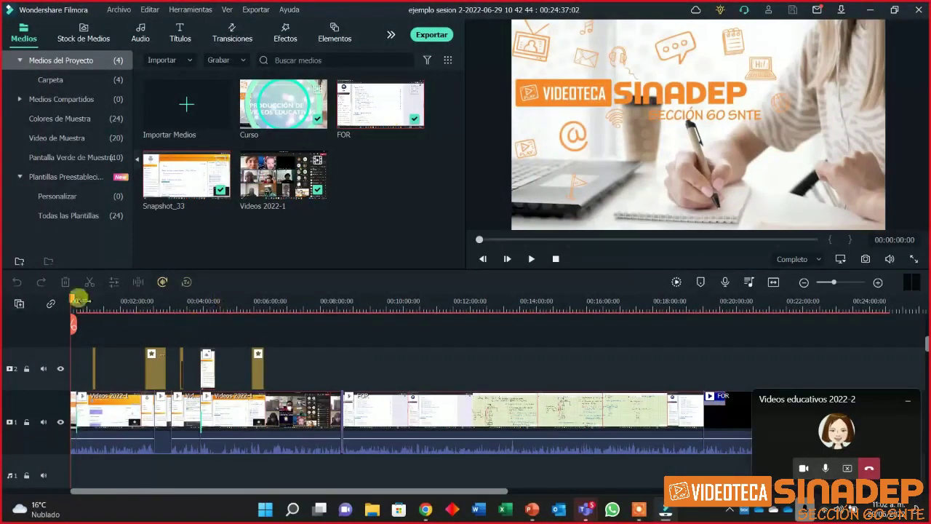
drag(74, 301, 261, 352)
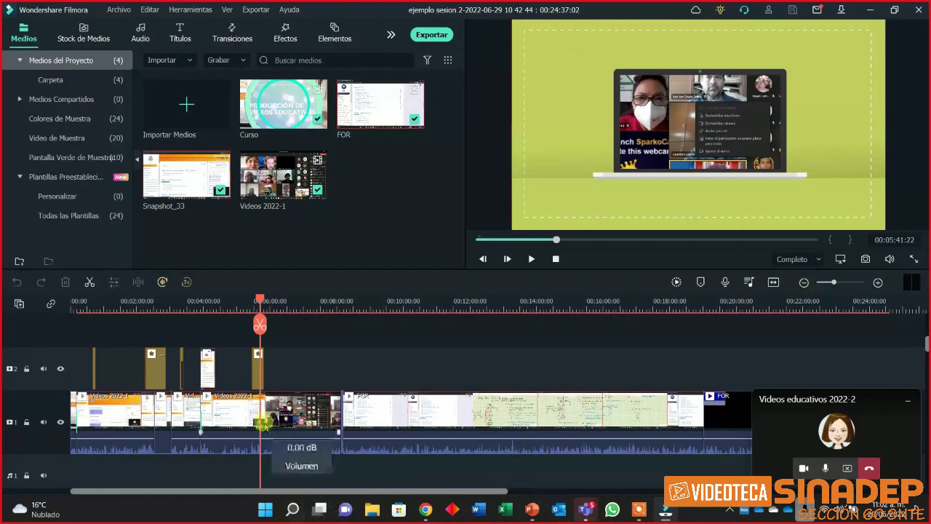
Back in PowerPoint, replace the slide's picture with the new Filmora screenshot and shrink it to about 15.06 by 26.78 cm.
click(534, 509)
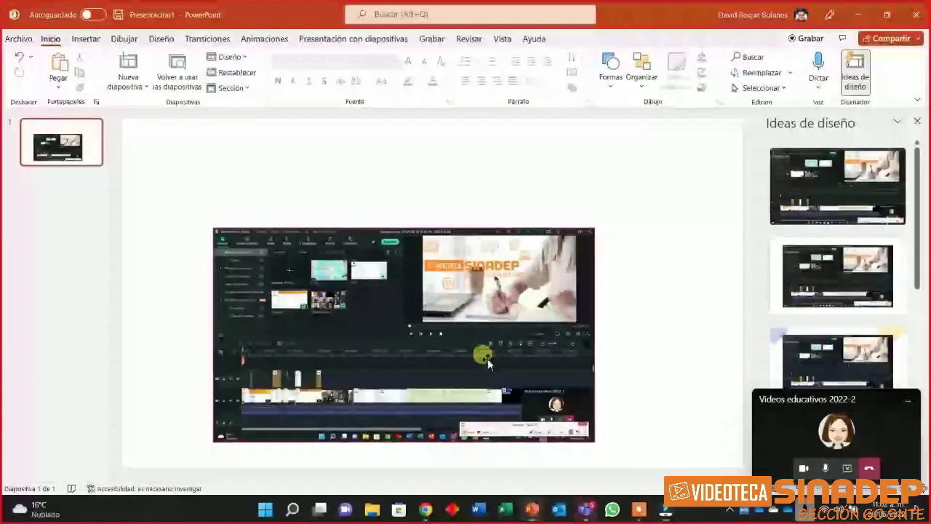
key(Delete)
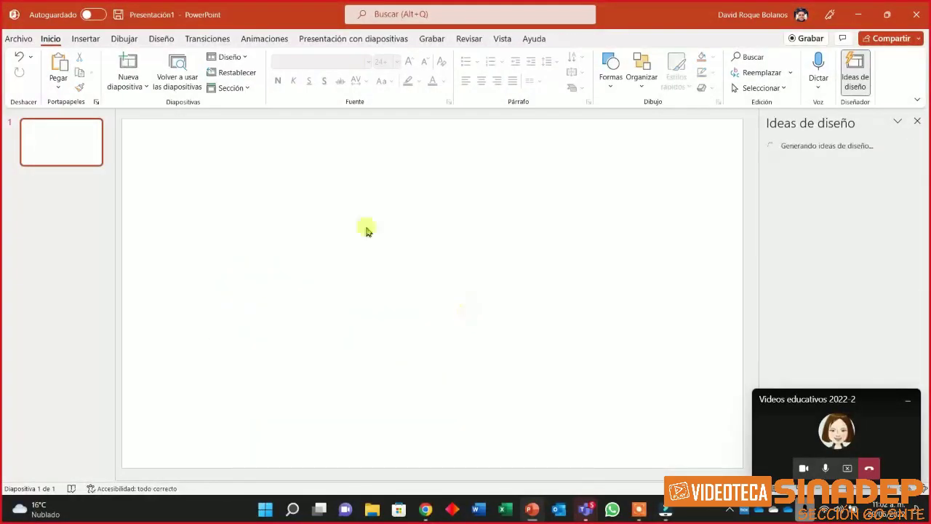
click(60, 69)
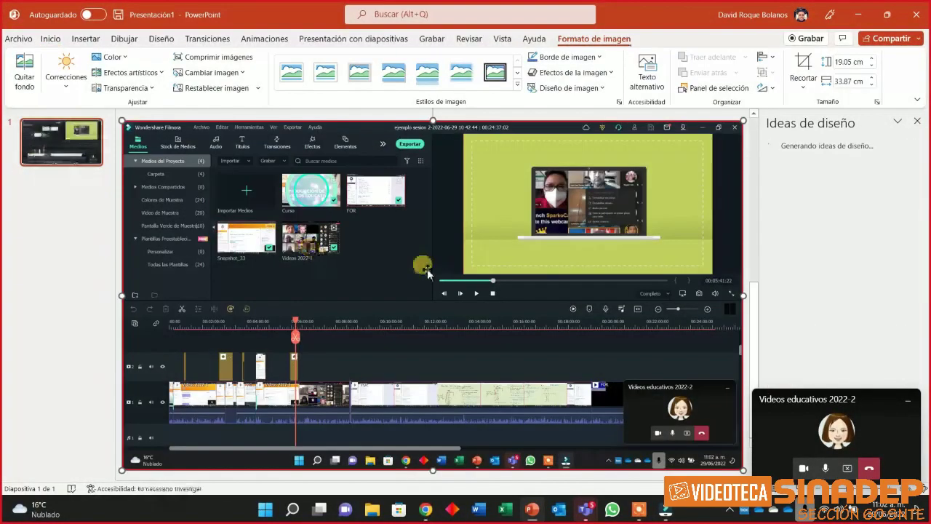
drag(121, 120, 251, 192)
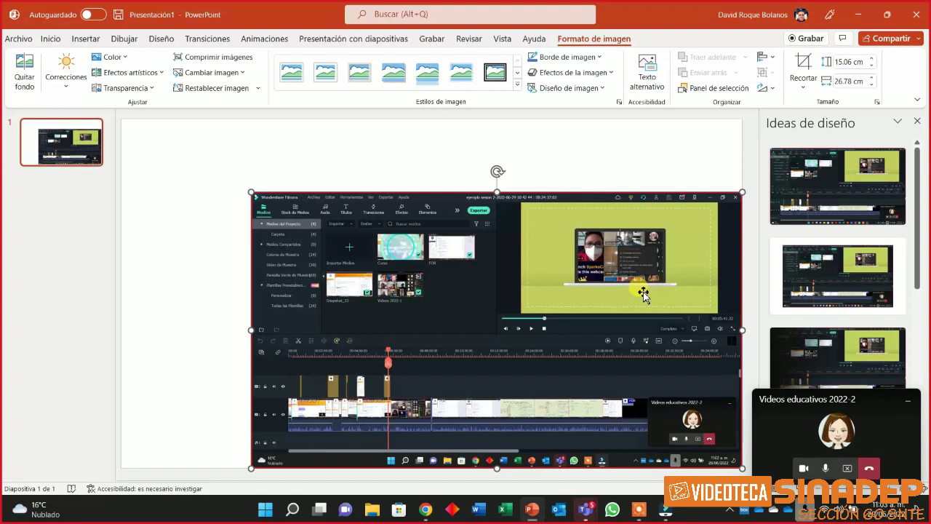
Switch to Google Chrome and check the Actividad 3. Efectos evaluation criteria against the PowerPoint slide.
key(alt+Tab)
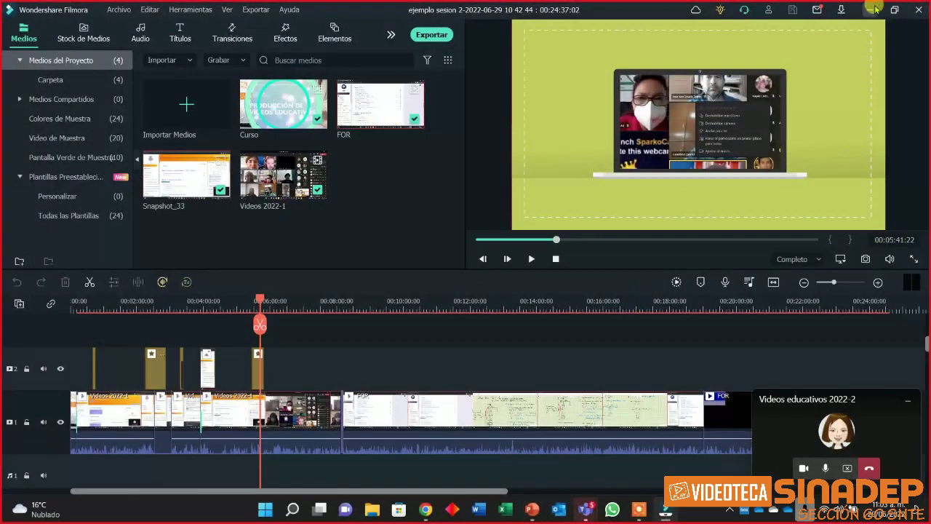
click(873, 9)
click(865, 10)
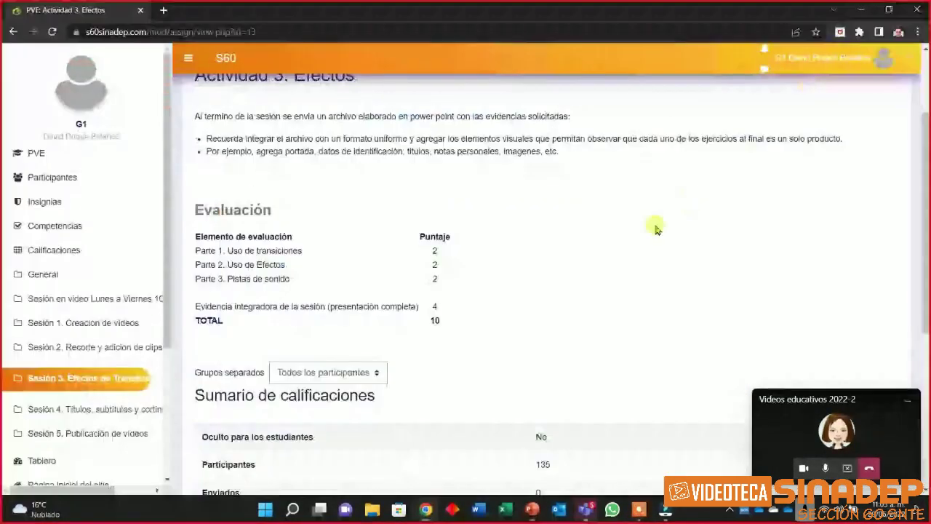
scroll(279, 277, up, 1)
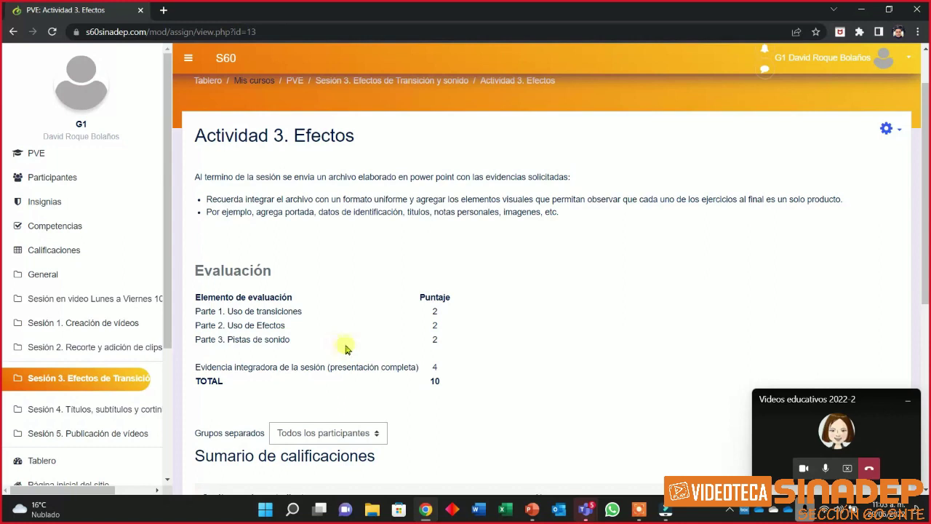
key(alt+Tab)
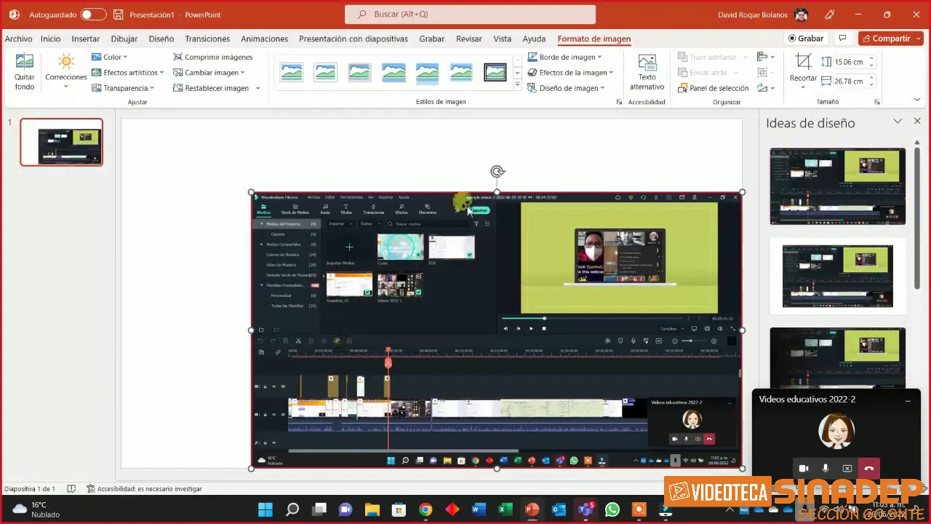
click(855, 14)
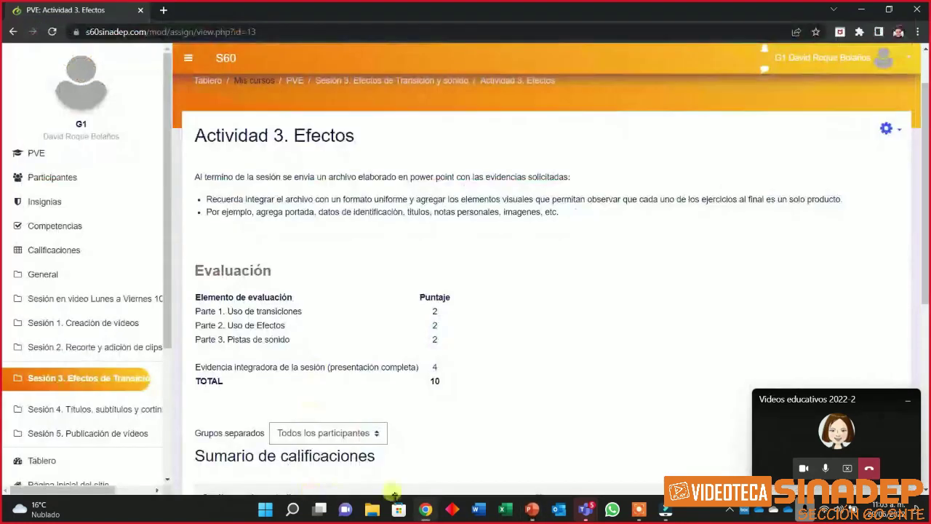
Return to Wondershare Filmora and download the Luces azules de la ciudad track from the recommended audio library.
click(664, 509)
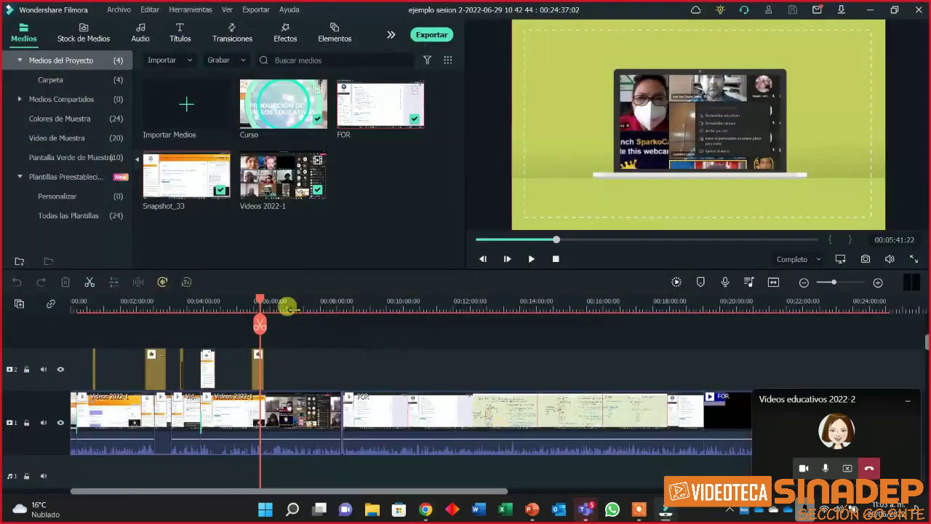
click(333, 35)
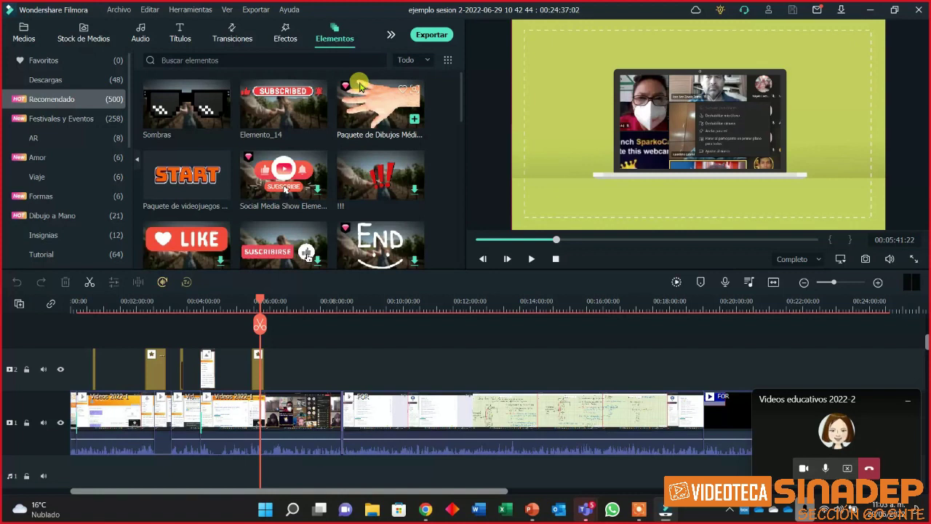
click(138, 32)
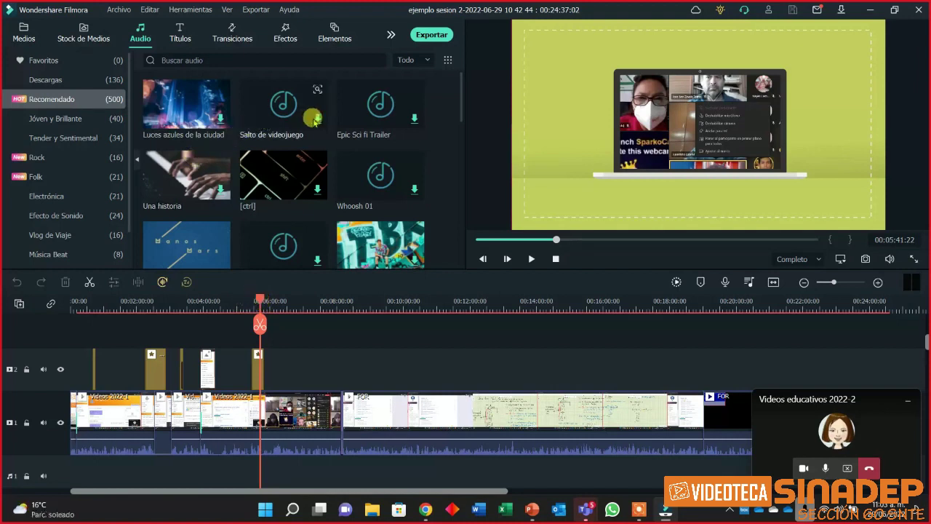
click(219, 119)
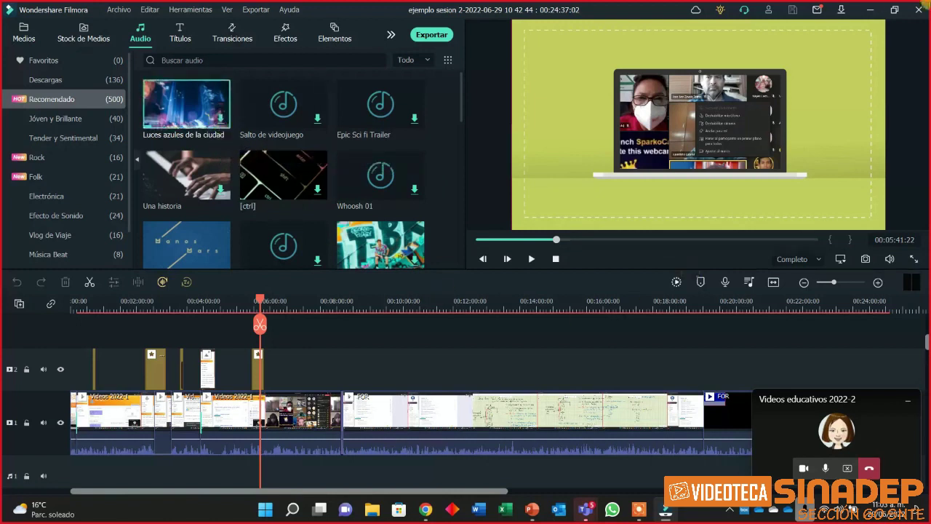
Switch to the Microsoft Teams meeting and share the whole screen with computer sound included.
click(869, 9)
click(861, 8)
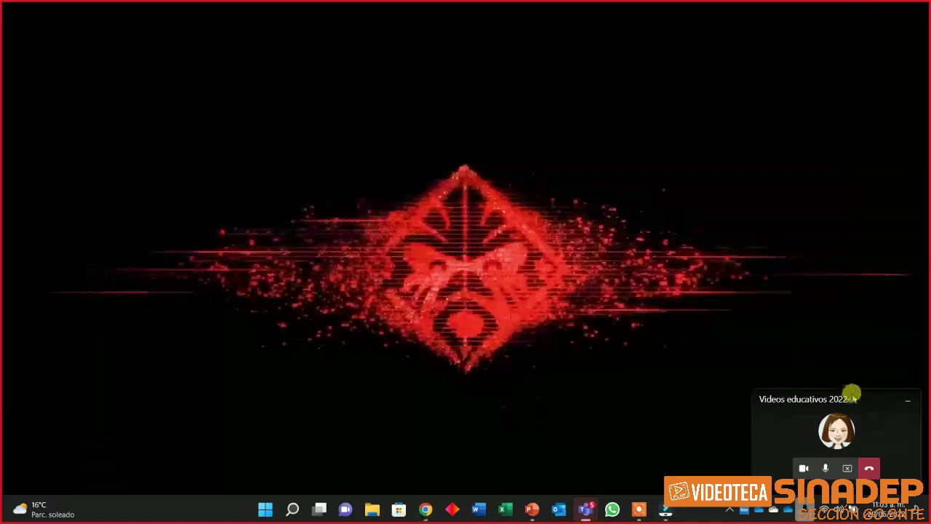
click(809, 423)
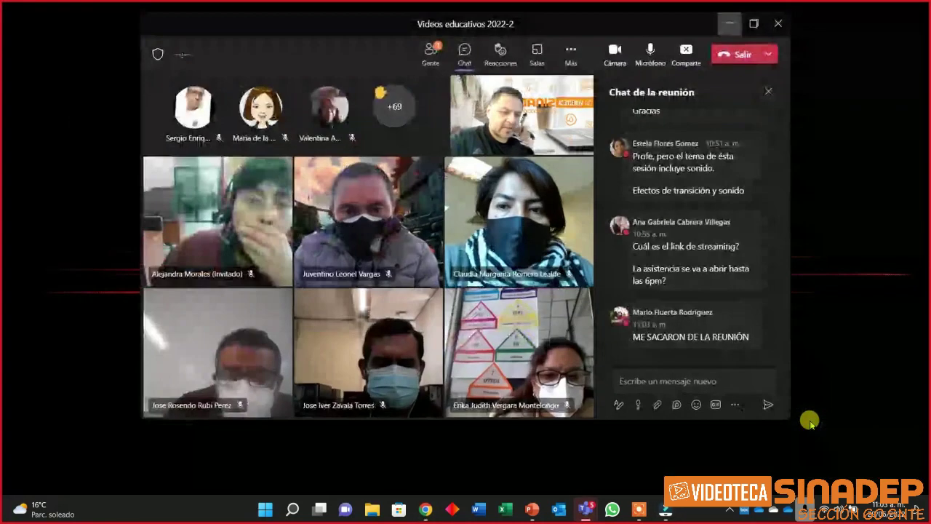
click(687, 55)
click(687, 55)
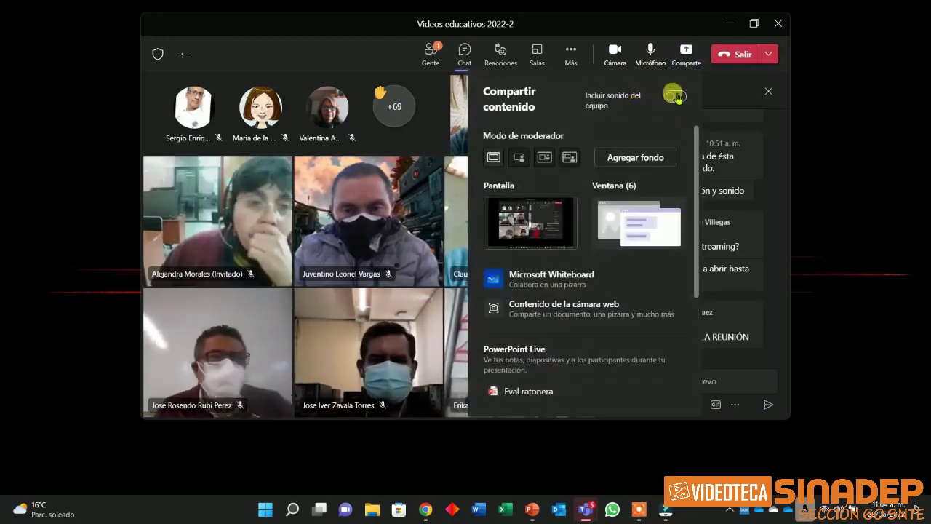
click(674, 96)
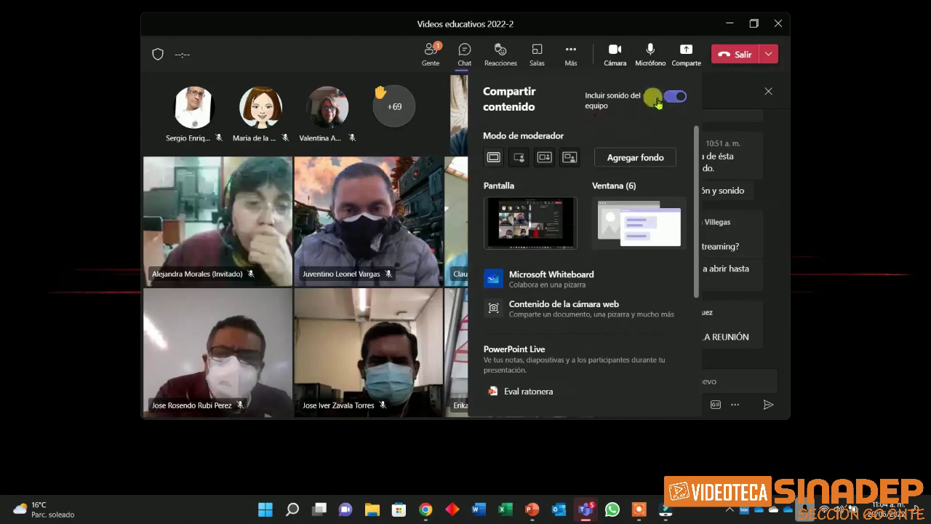
click(522, 212)
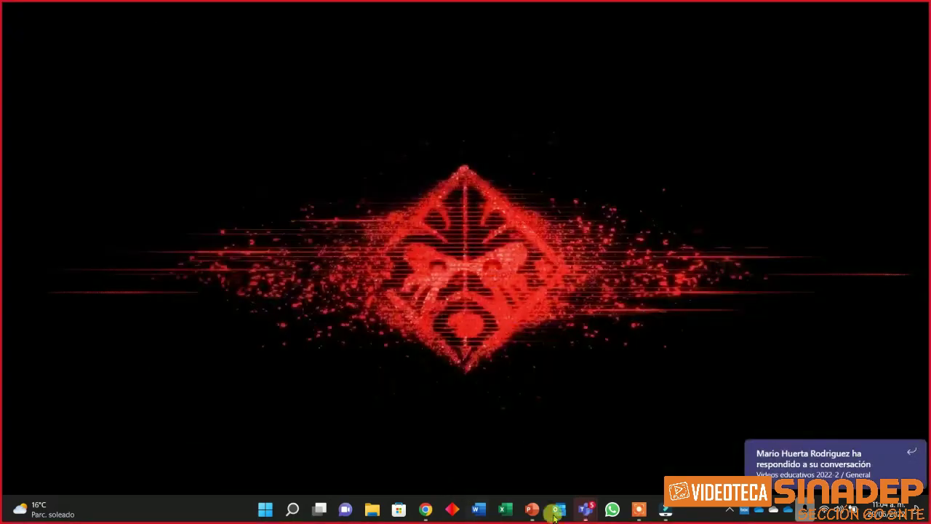
In Wondershare Filmora, place Luces azules de la ciudad at the start of audio track 1 and play the project from the beginning.
click(667, 511)
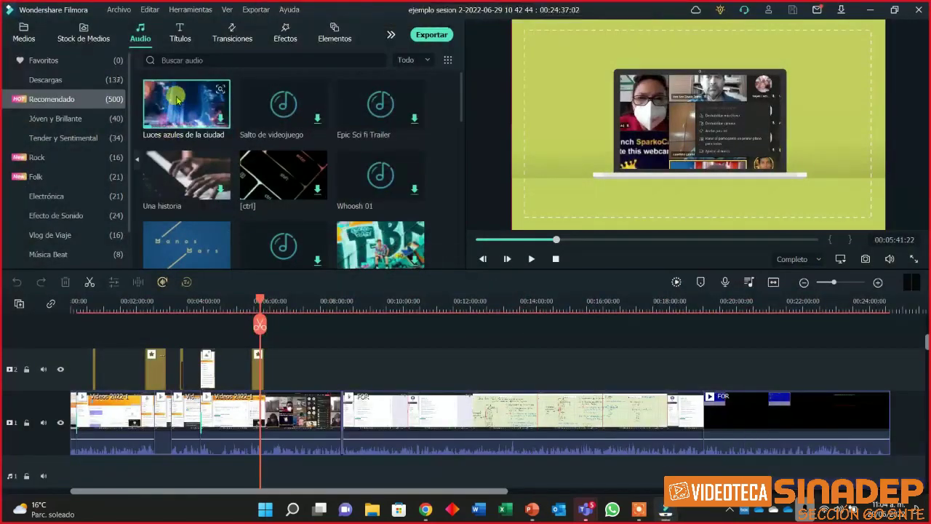
drag(176, 100, 71, 434)
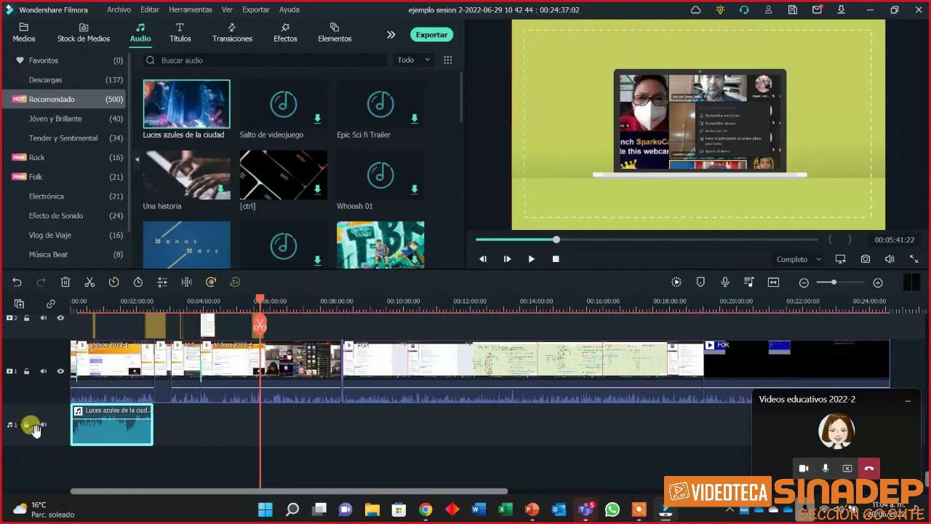
drag(256, 298, 64, 312)
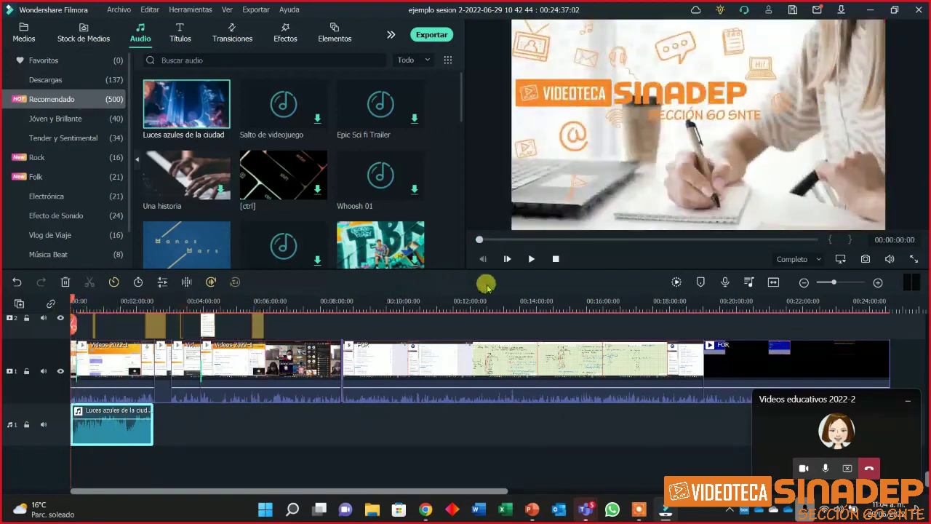
click(530, 259)
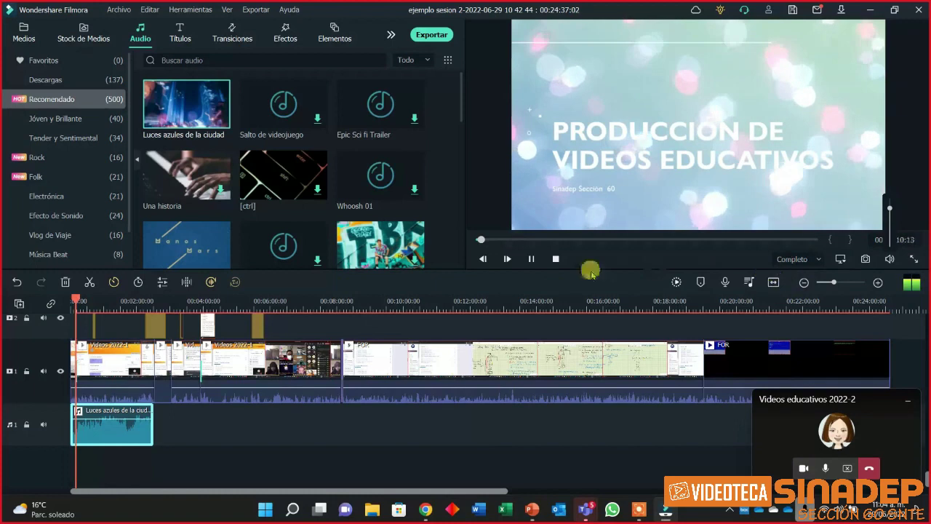
Stop playback, return to the project start and move Luces azules de la ciudad along audio track 1 to begin at about 00:04:00.
click(530, 258)
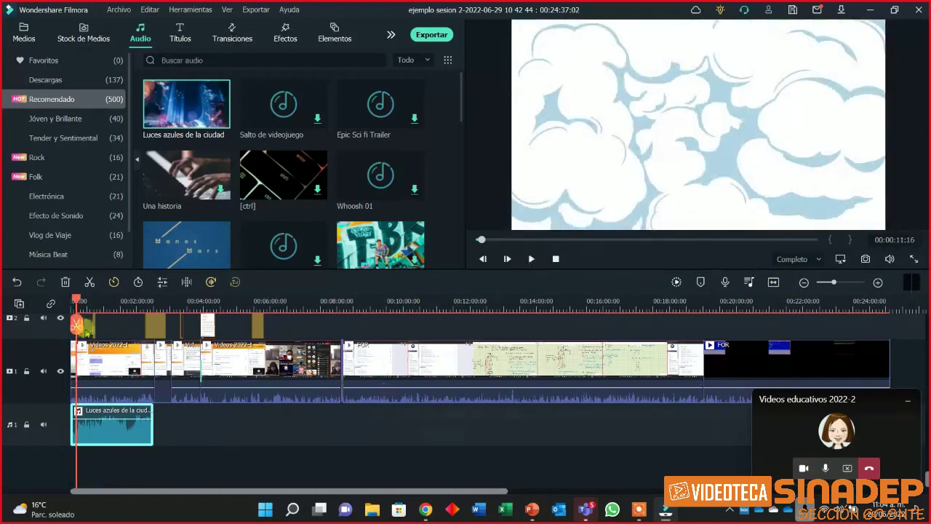
drag(76, 298, 66, 298)
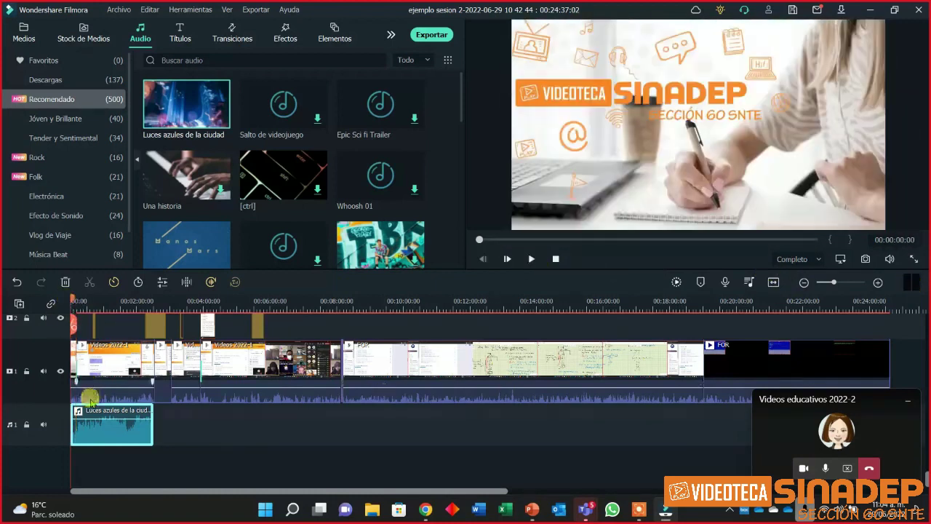
drag(104, 433, 245, 439)
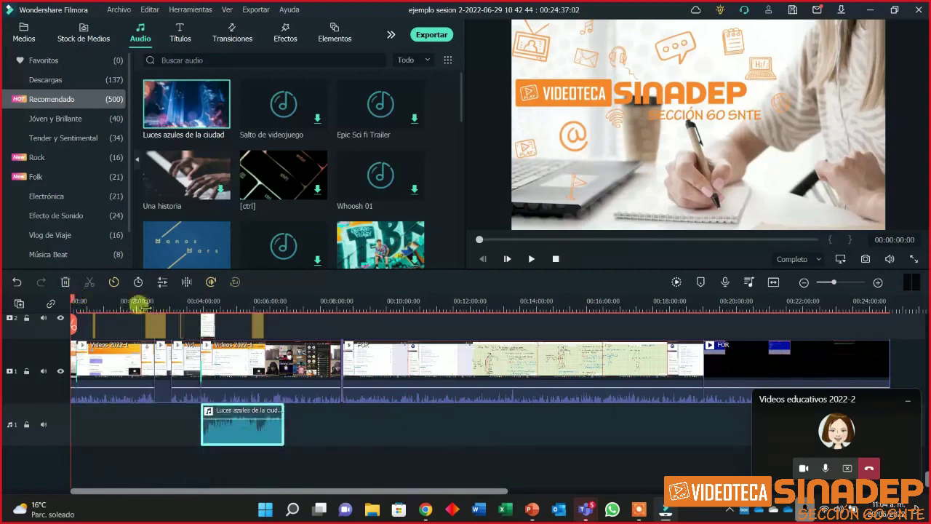
Play the project from about 00:03:49 and again near 00:04:33 to hear the moved music with the video's sound.
drag(73, 299, 199, 316)
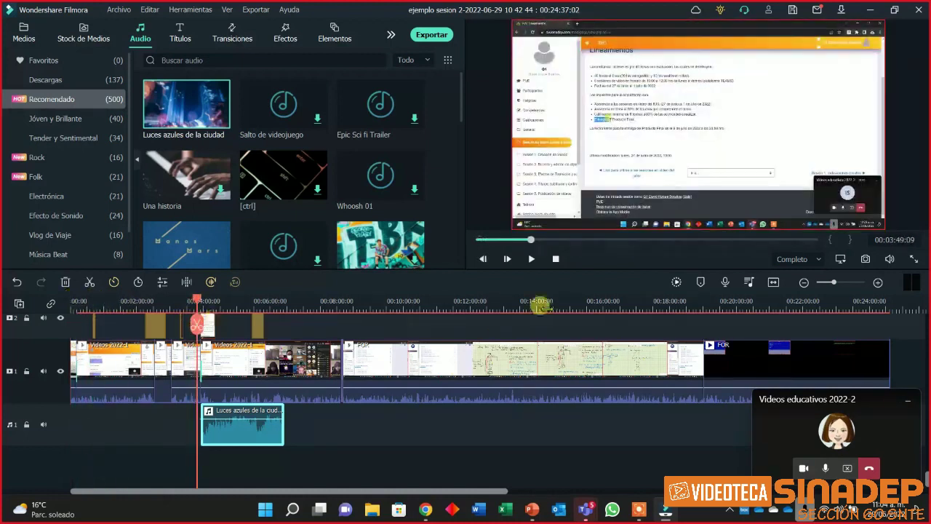
click(532, 259)
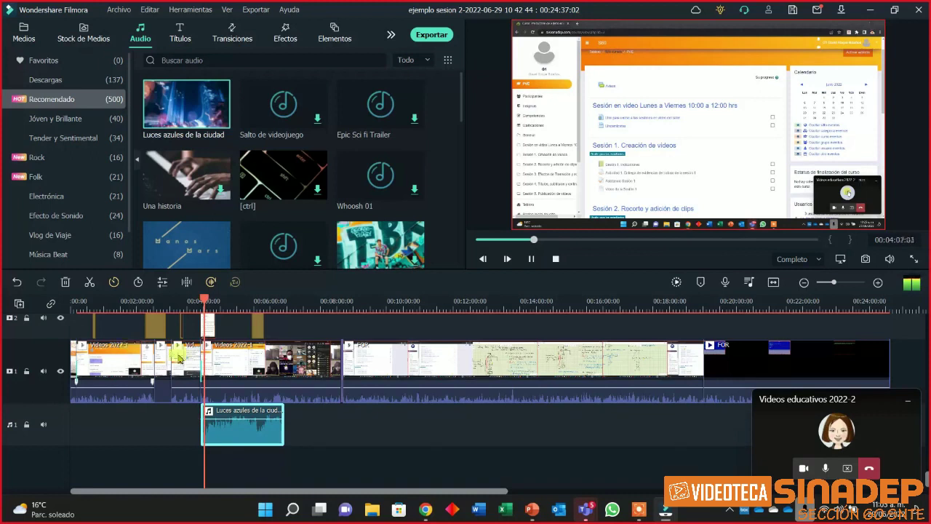
drag(208, 299, 220, 300)
key(space)
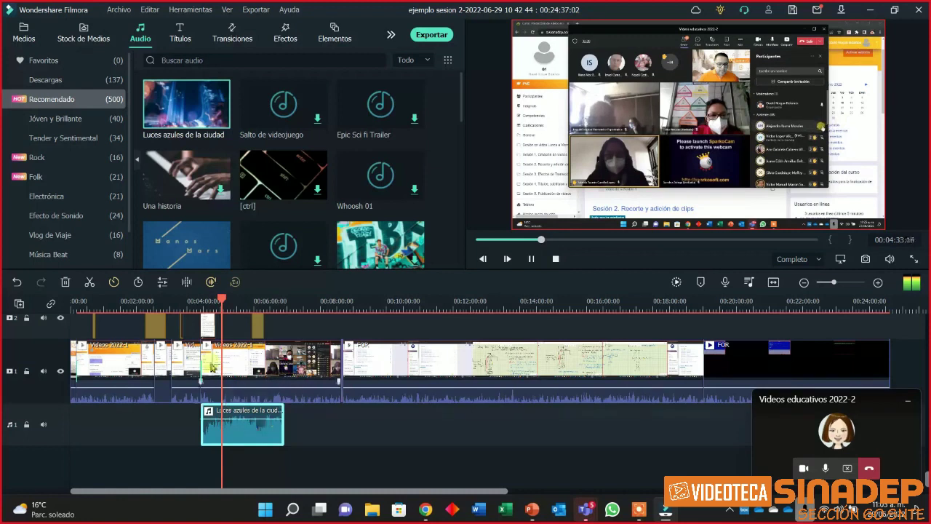
click(530, 258)
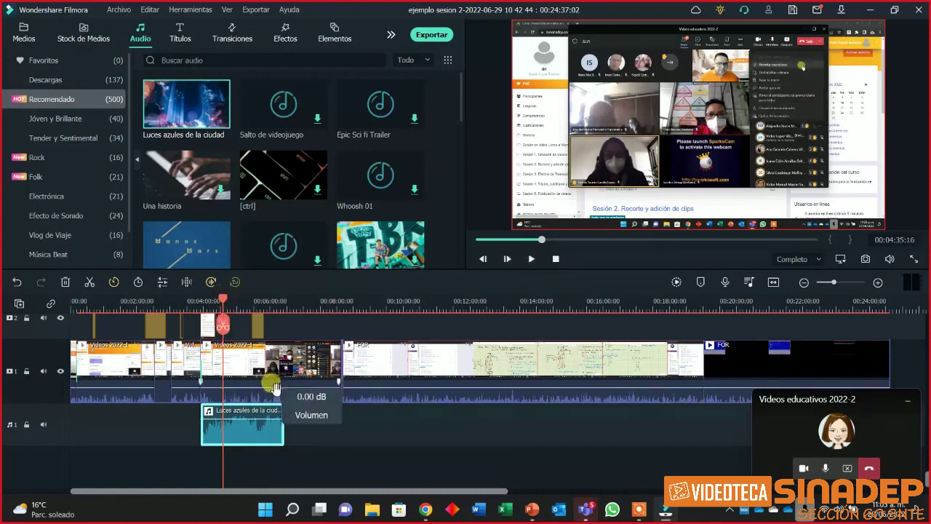
Lower the sound volume of the Videos 2022-2 clip above the music and briefly play that section.
drag(274, 390, 273, 413)
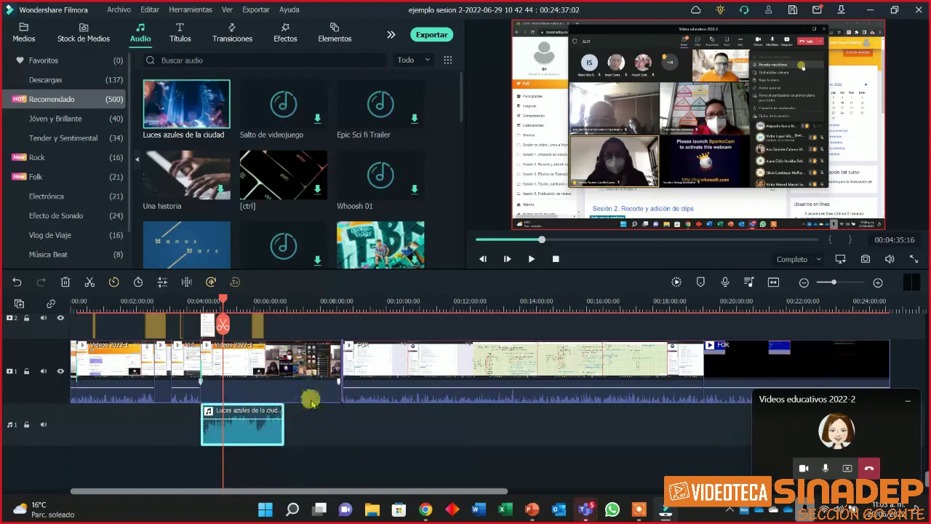
click(228, 440)
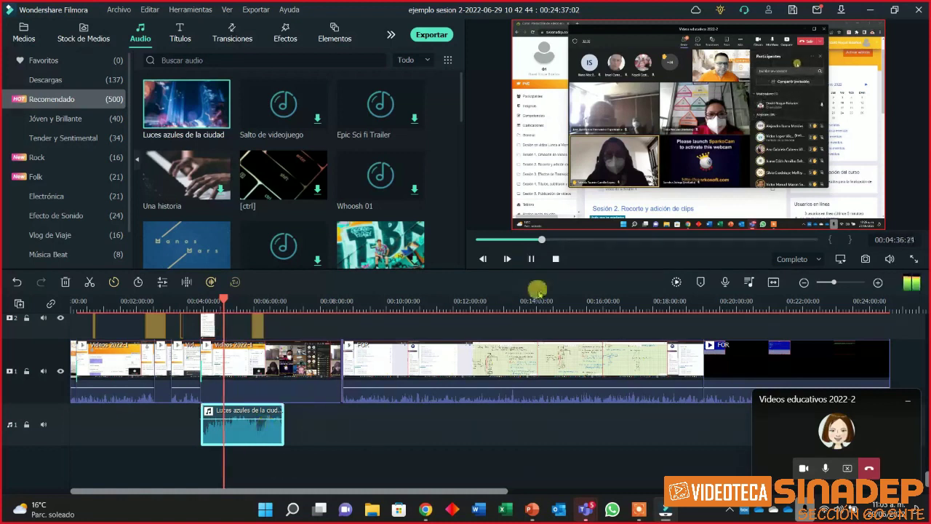
click(531, 259)
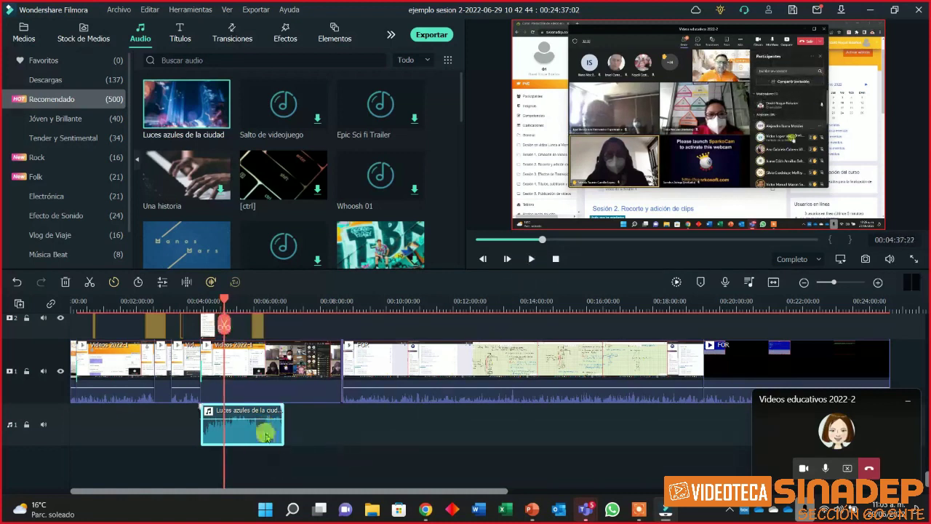
Lower the Luces azules de la ciudad clip's volume on audio track 1 to below -15.96 dB while playing the section.
drag(256, 420, 265, 441)
click(532, 259)
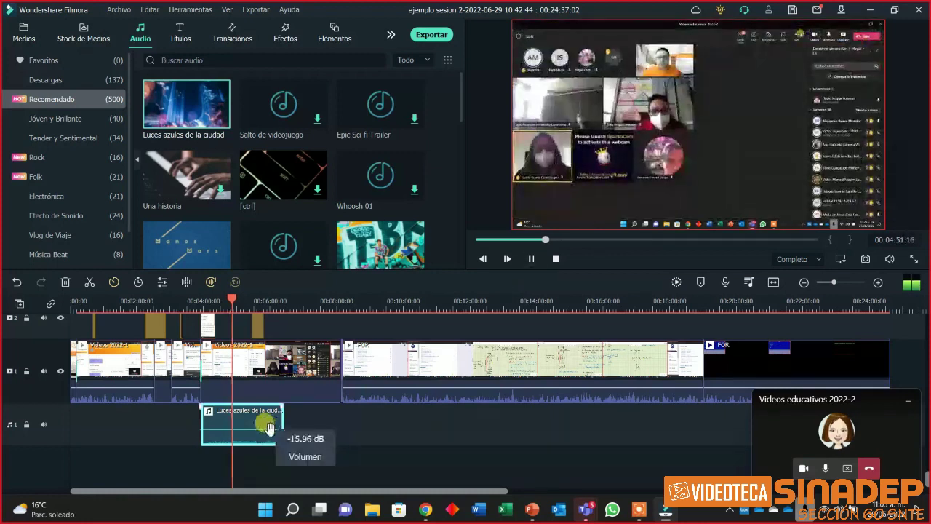
drag(269, 430, 263, 435)
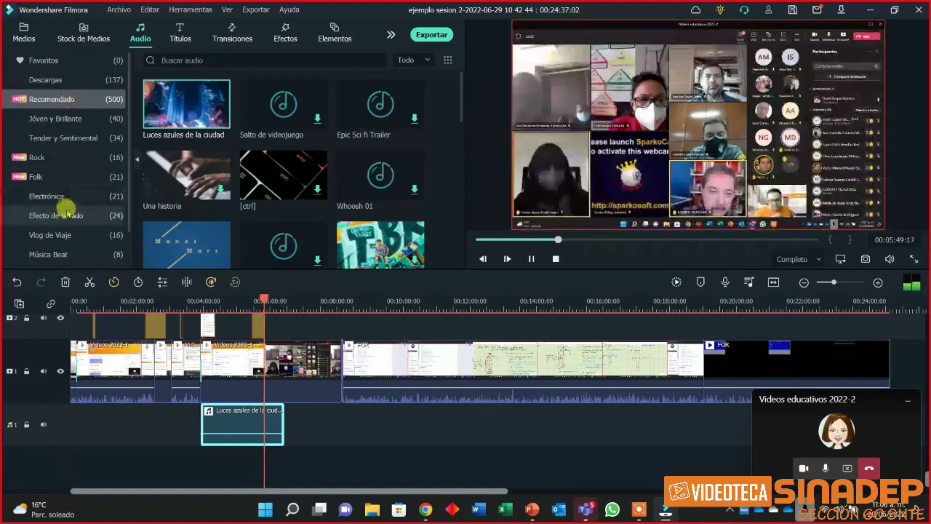
Examine the Efecto de Sonido, Recomendado and Descargas categories of the audio library.
scroll(63, 203, down, 2)
click(60, 177)
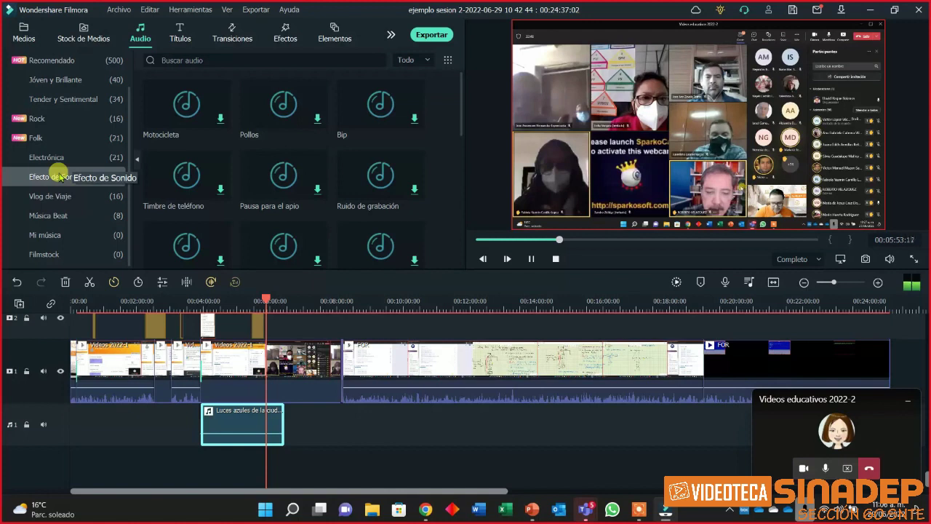
scroll(59, 188, up, 2)
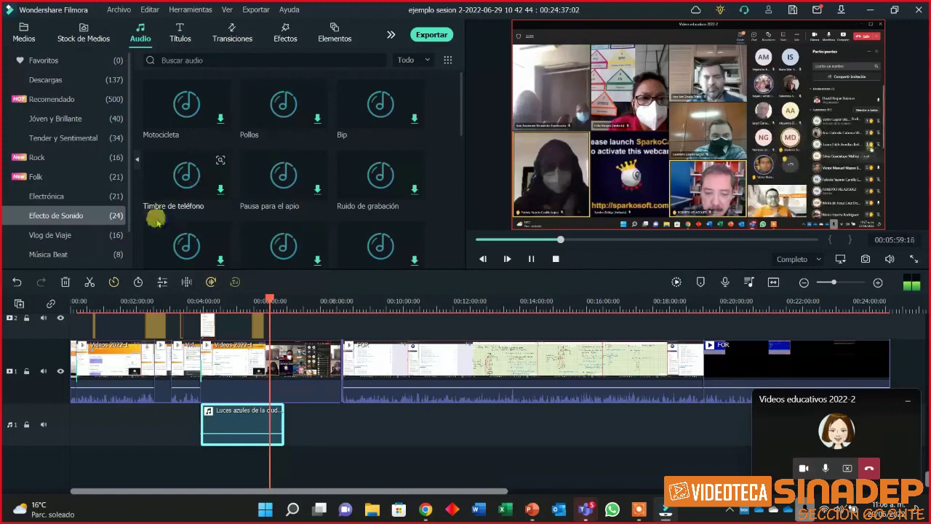
click(69, 98)
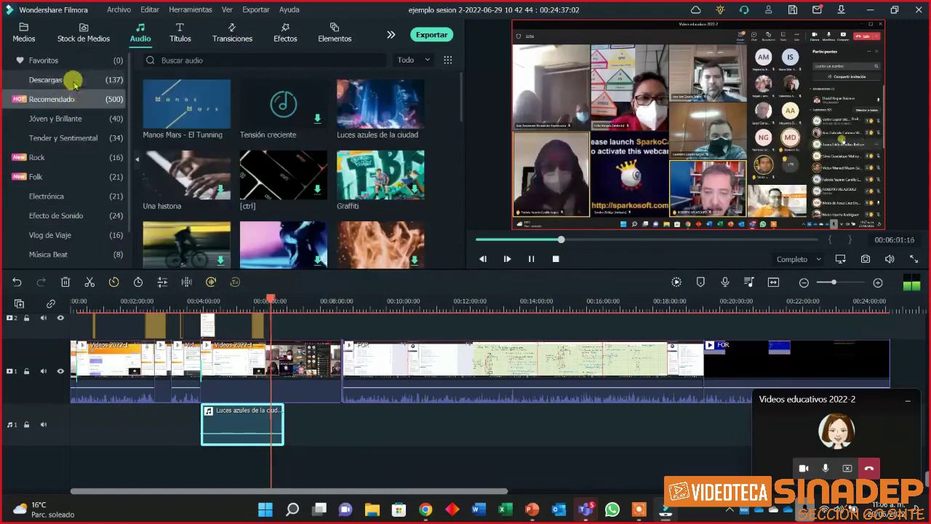
click(73, 82)
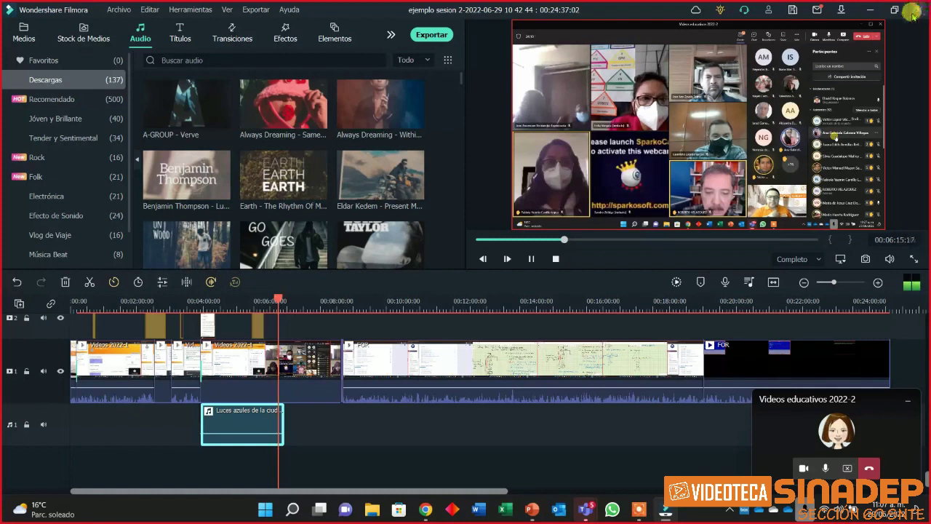
Minimize Filmora, switch to the PowerPoint presentation with the Filmora screenshot and display the drawing tools.
click(870, 8)
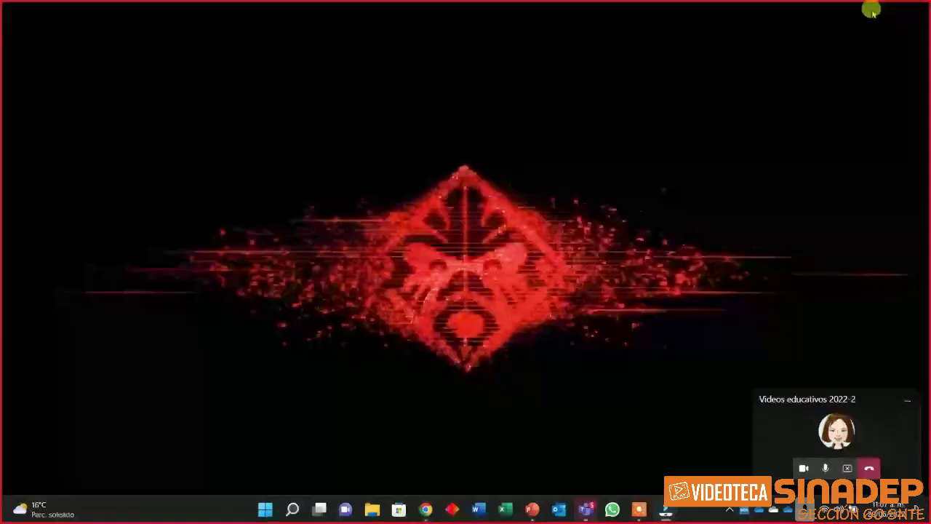
click(535, 510)
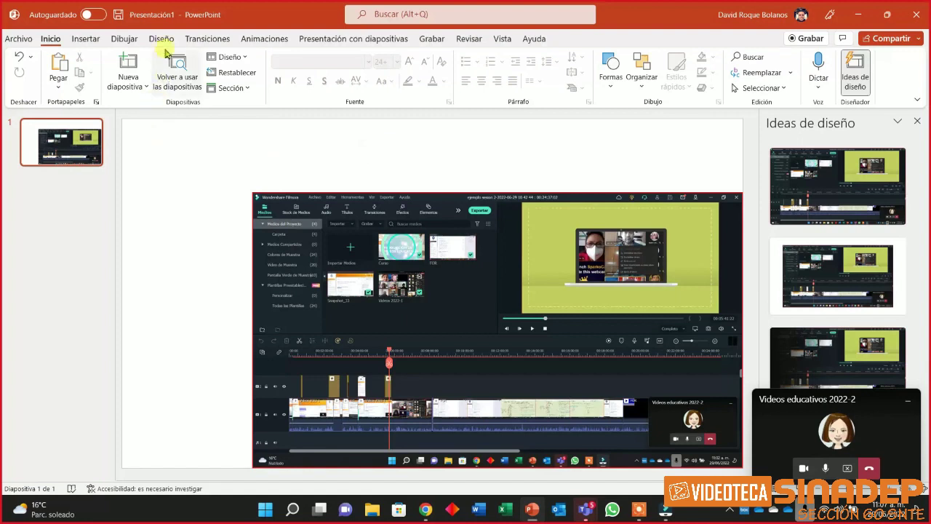
click(122, 39)
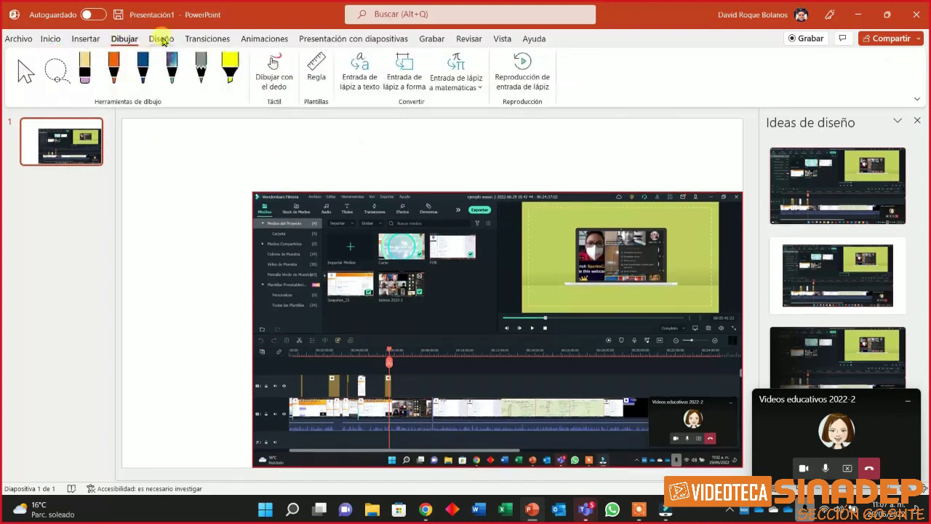